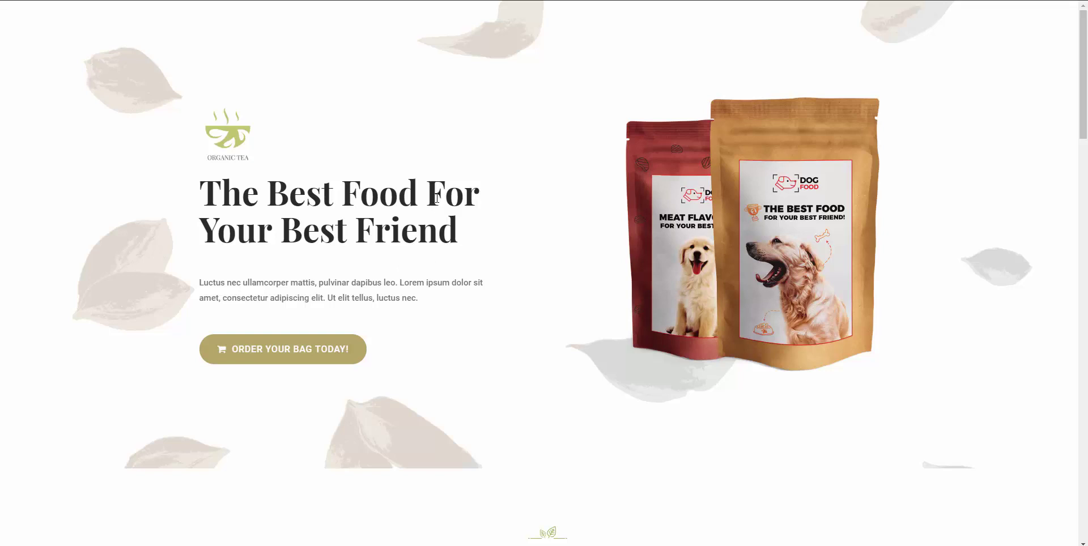
Look over the dog food landing page and start an order for a bag.
{"action": "scroll", "coordinate": [391, 261], "scroll_direction": "down", "scroll_amount": 8}
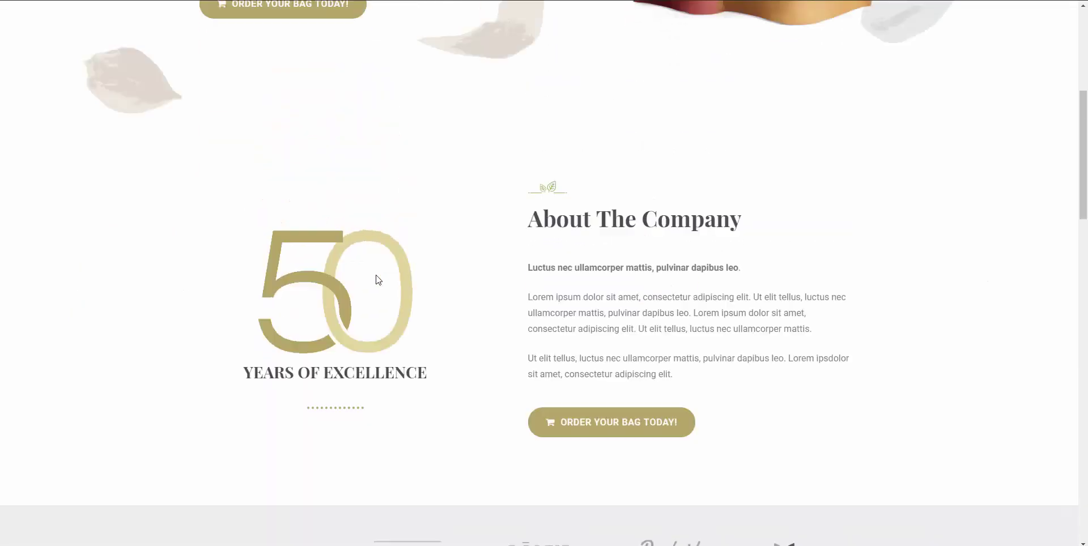
{"action": "scroll", "coordinate": [381, 281], "scroll_direction": "up", "scroll_amount": 8}
{"action": "left_click", "coordinate": [276, 353]}
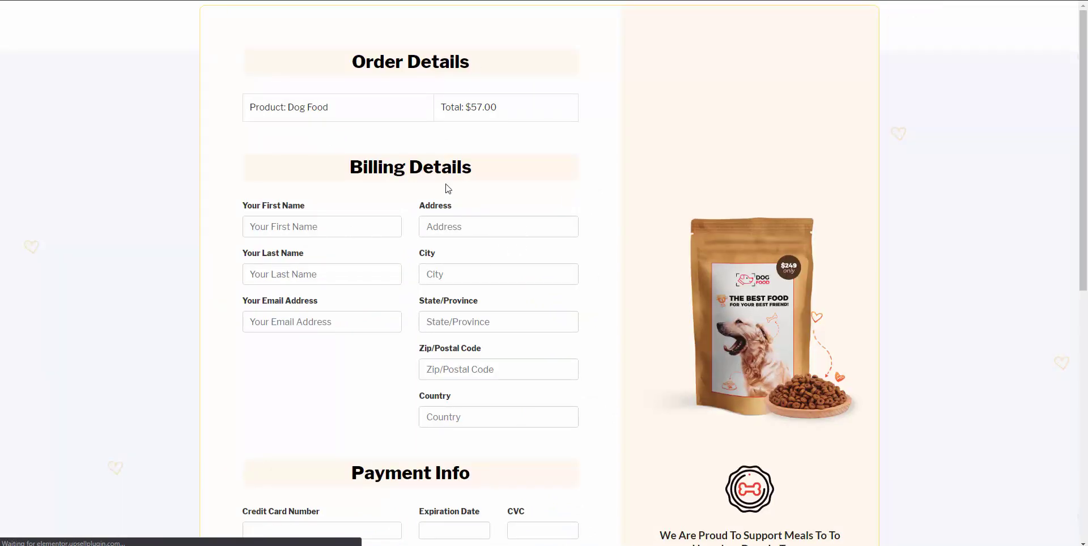
Fill in the billing details: the customer's name, e-mail, street address, state, zip code and country USA.
{"action": "left_click", "coordinate": [326, 227]}
{"action": "type", "text": "E"}
{"action": "type", "text": "Da"}
{"action": "key", "text": "Tab"}
{"action": "key", "text": "Tab"}
{"action": "type", "text": "12"}
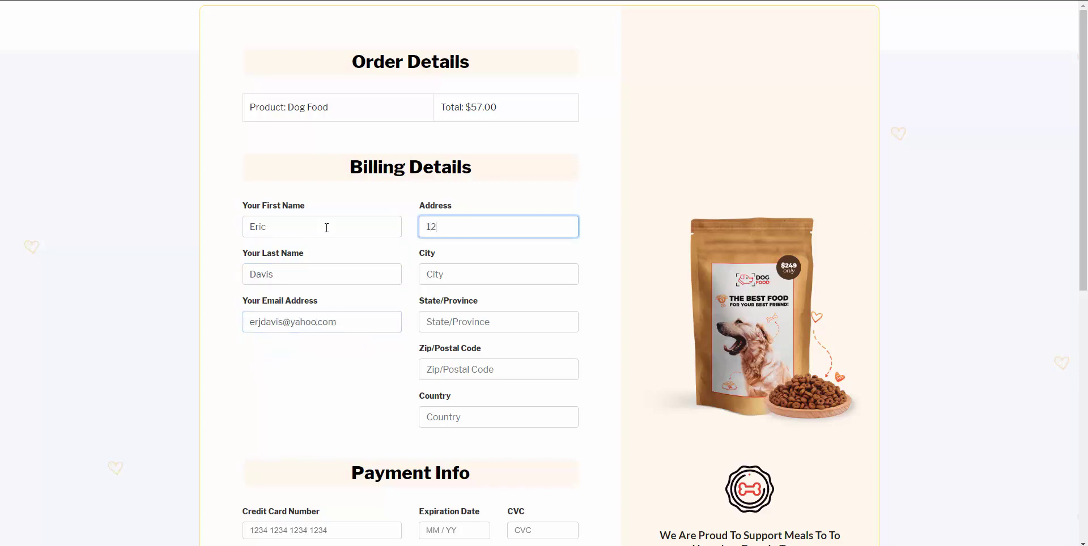
{"action": "type", "text": "A"}
{"action": "key", "text": "Tab"}
{"action": "type", "text": "P"}
{"action": "key", "text": "Tab"}
{"action": "type", "text": "19001"}
{"action": "key", "text": "Tab"}
{"action": "type", "text": "USA"}
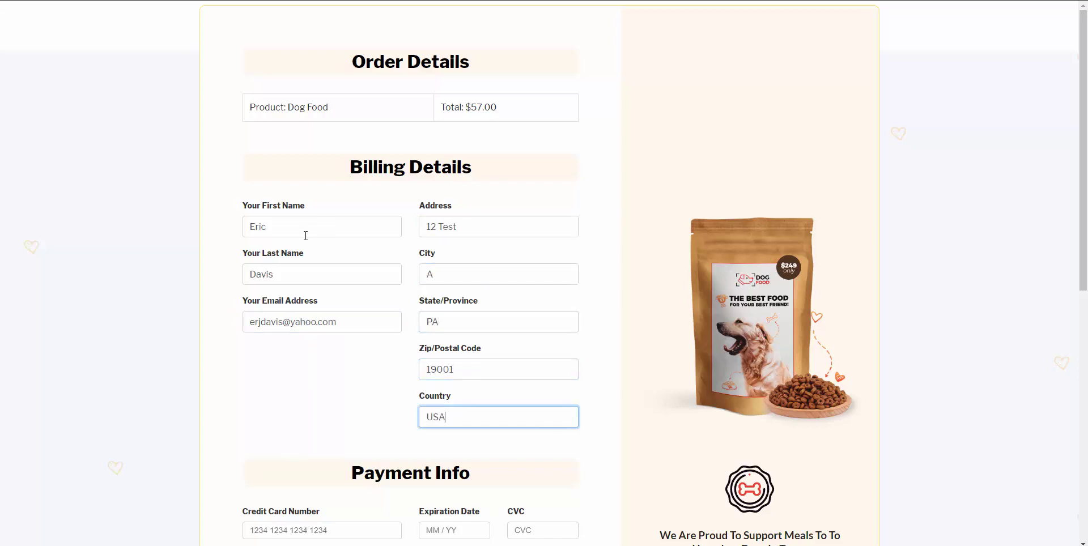
Enter the test credit card details and submit the payment.
{"action": "scroll", "coordinate": [300, 445], "scroll_direction": "down", "scroll_amount": 2}
{"action": "scroll", "coordinate": [295, 397], "scroll_direction": "down", "scroll_amount": 2}
{"action": "left_click", "coordinate": [294, 303]}
{"action": "type", "text": "4242"}
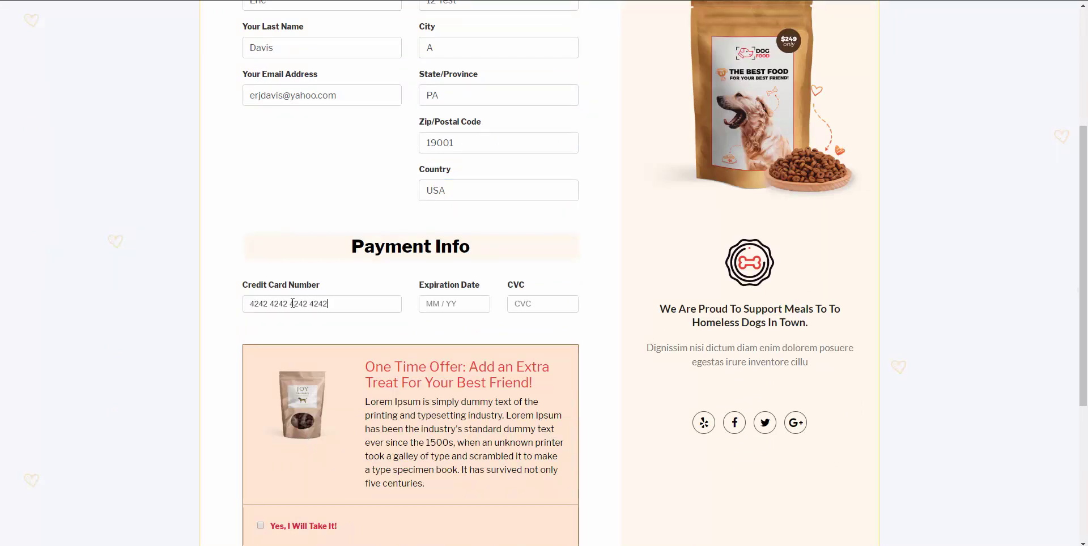
{"action": "type", "text": "4242424242401 /"}
{"action": "type", "text": "211"}
{"action": "scroll", "coordinate": [279, 304], "scroll_direction": "down", "scroll_amount": 2}
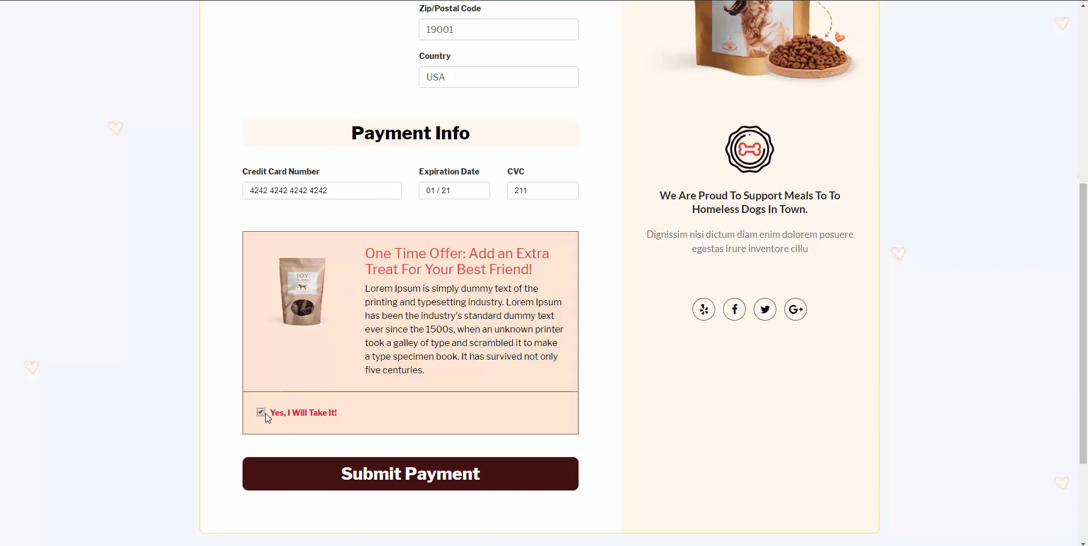
{"action": "left_click", "coordinate": [371, 472]}
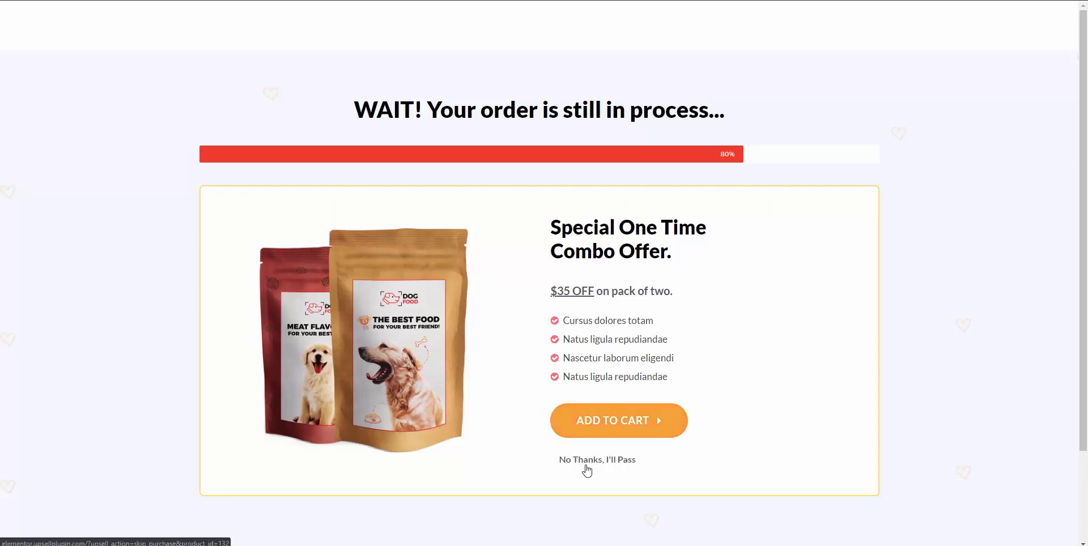
Add the Special One Time Combo two-pack to the cart, bringing the order to $143.00.
{"action": "left_click", "coordinate": [587, 435]}
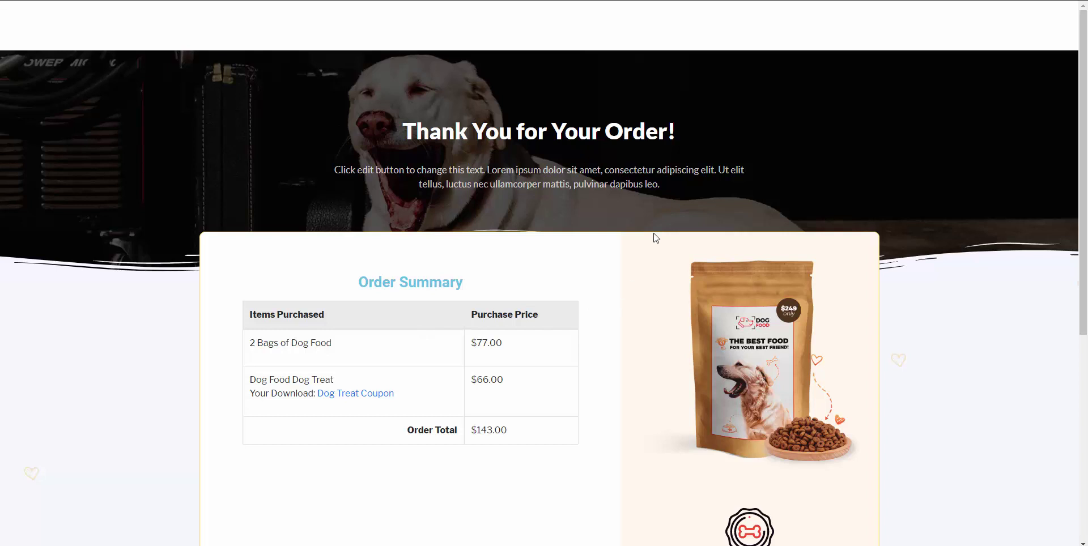
Download the Dog Treat Coupon from the order summary as dog-treat.png.
{"action": "scroll", "coordinate": [320, 310], "scroll_direction": "down", "scroll_amount": 1}
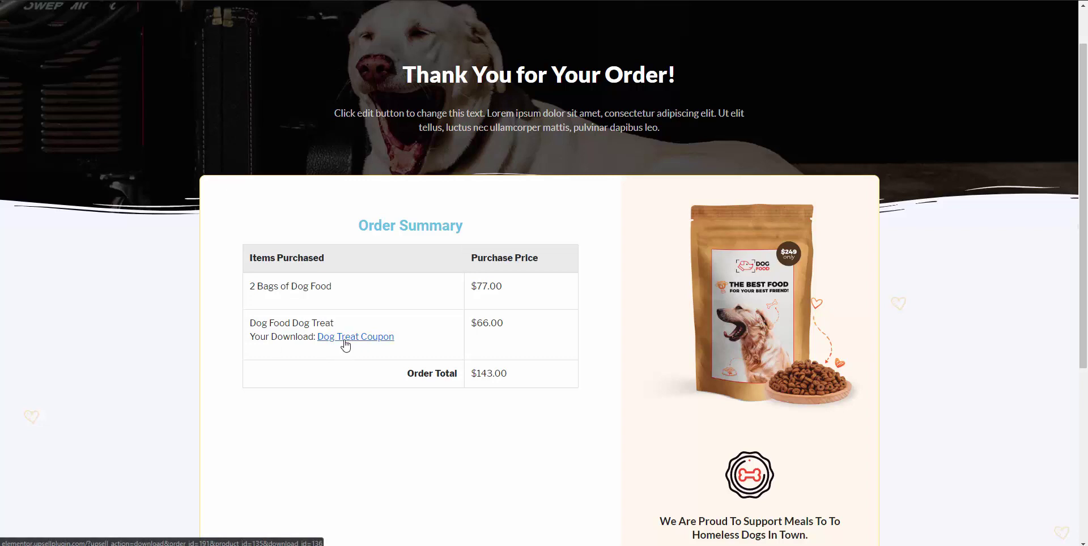
{"action": "left_click", "coordinate": [352, 340]}
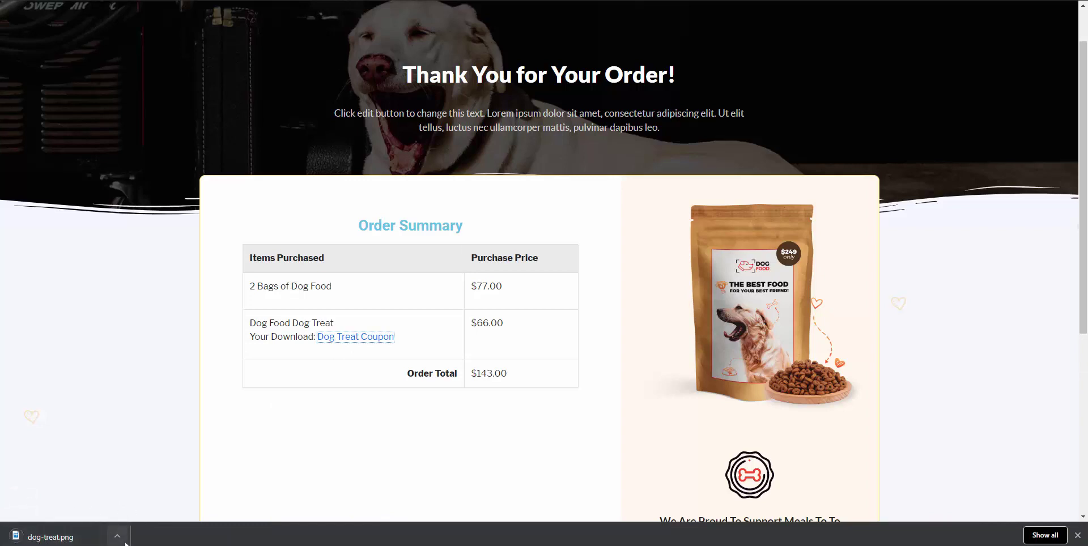
{"action": "scroll", "coordinate": [365, 379], "scroll_direction": "down", "scroll_amount": 3}
{"action": "scroll", "coordinate": [364, 378], "scroll_direction": "up", "scroll_amount": 4}
Open a new incognito browser window.
{"action": "left_click", "coordinate": [246, 0]}
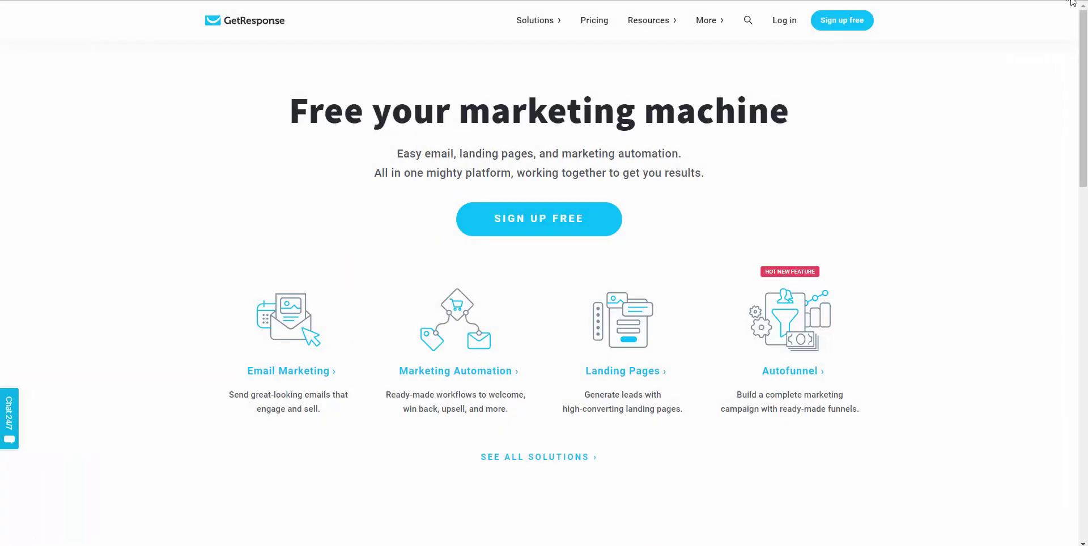
{"action": "left_click", "coordinate": [1073, 6]}
{"action": "left_click", "coordinate": [1039, 36]}
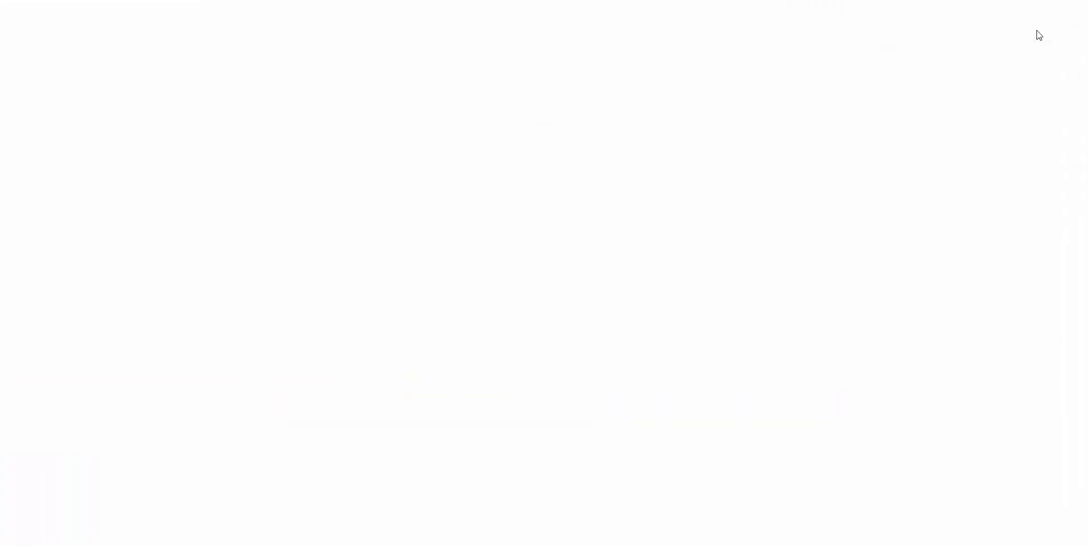
Load the funnel site's landing page in the incognito window and start a new dog food order.
{"action": "type", "text": "http://elementor.upsellplugin.com"}
{"action": "key", "text": "Return"}
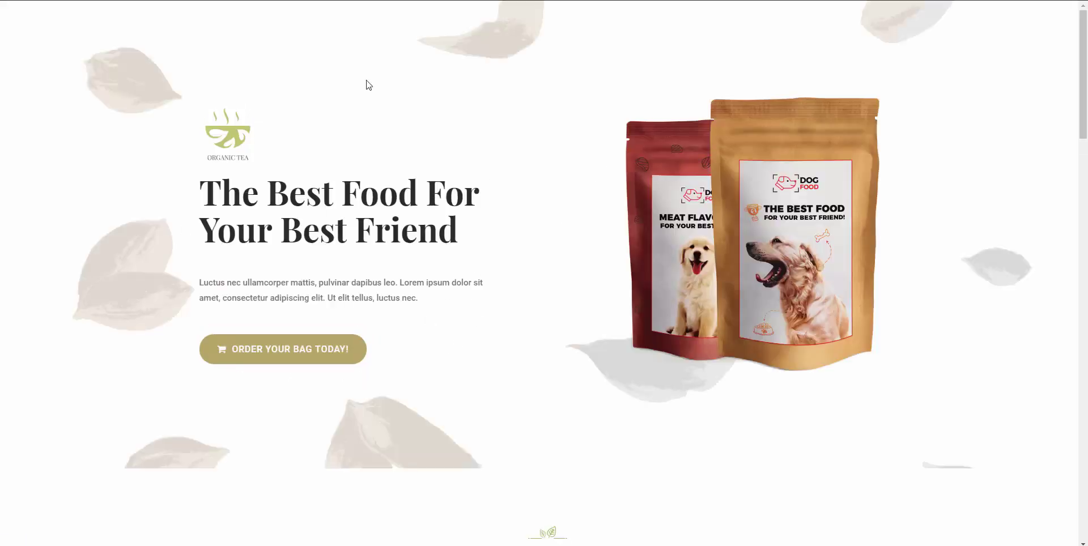
{"action": "left_click", "coordinate": [279, 360]}
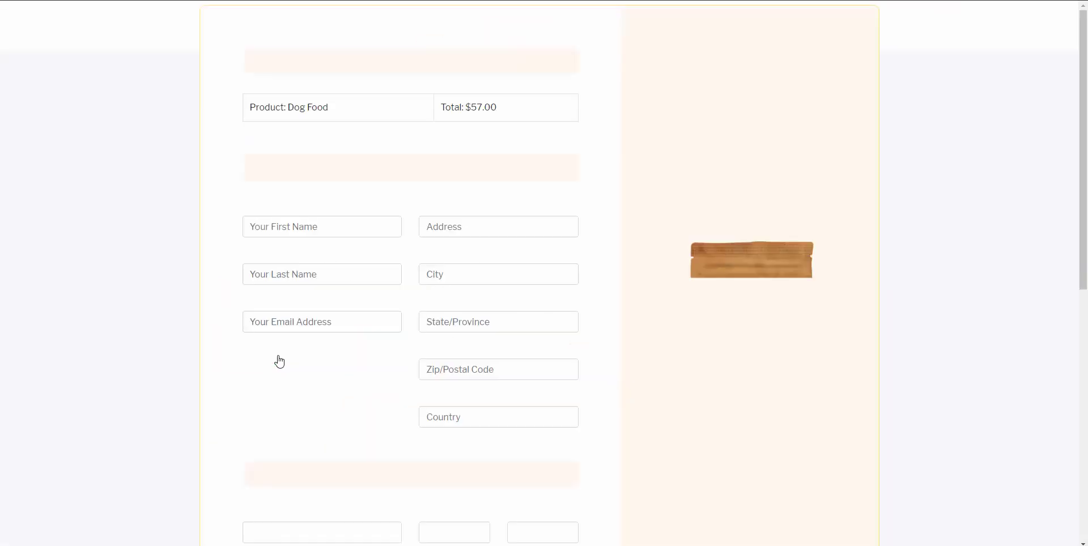
Fill the billing fields from saved autofill after starting the customer's name.
{"action": "left_click", "coordinate": [306, 221]}
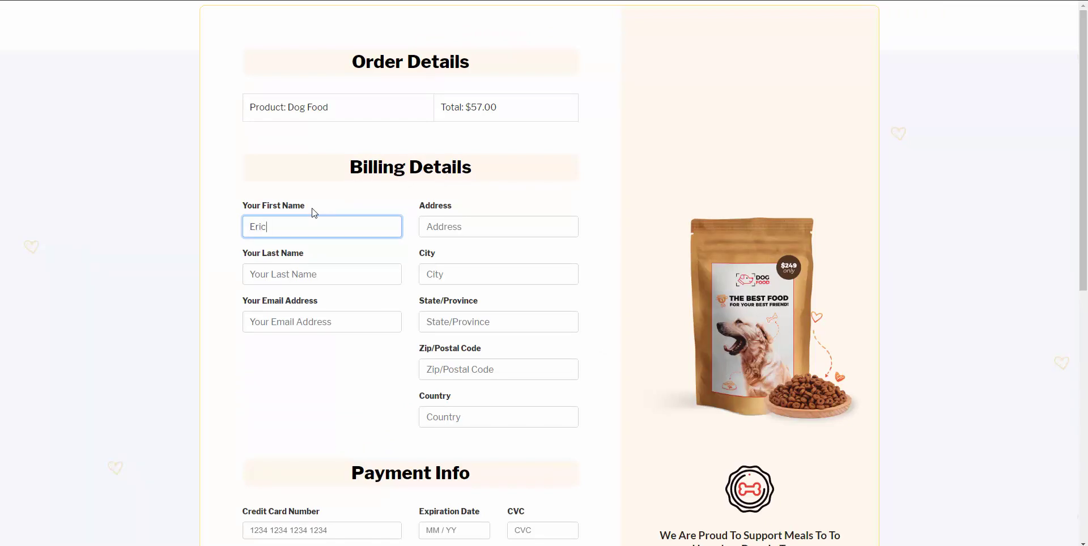
{"action": "key", "text": "Tab"}
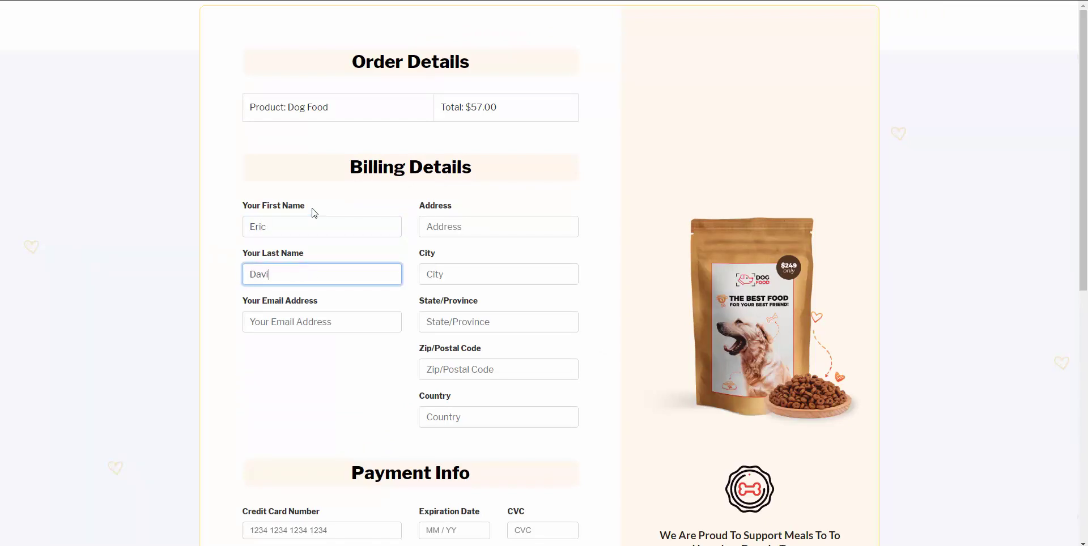
{"action": "key", "text": "Down"}
{"action": "key", "text": "Return"}
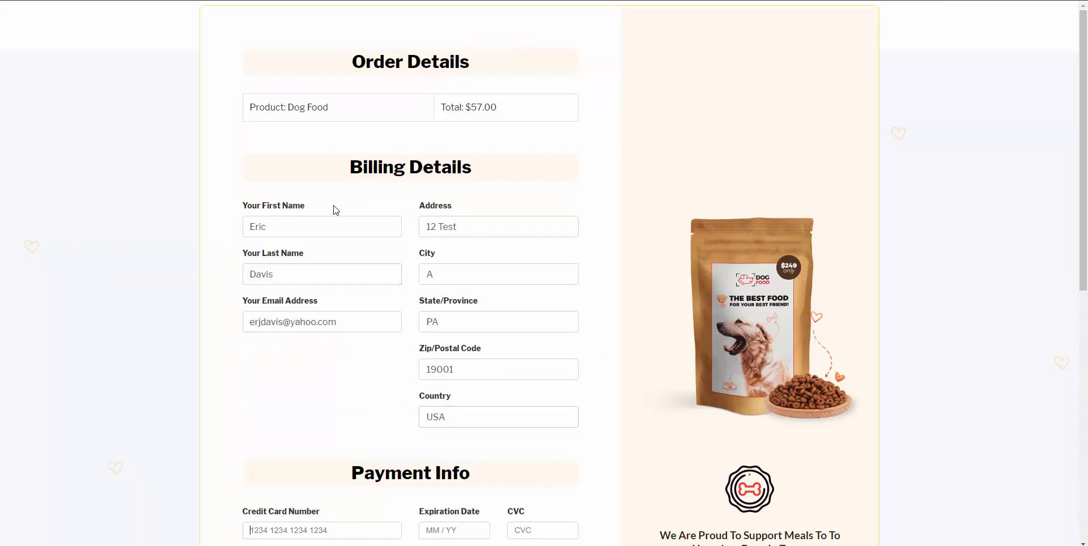
Enter the test card number and submit payment with the extra treat left unchecked.
{"action": "scroll", "coordinate": [321, 370], "scroll_direction": "down", "scroll_amount": 2}
{"action": "scroll", "coordinate": [321, 370], "scroll_direction": "down", "scroll_amount": 2}
{"action": "type", "text": "4242 4242 42"}
{"action": "type", "text": "012"}
{"action": "type", "text": "222"}
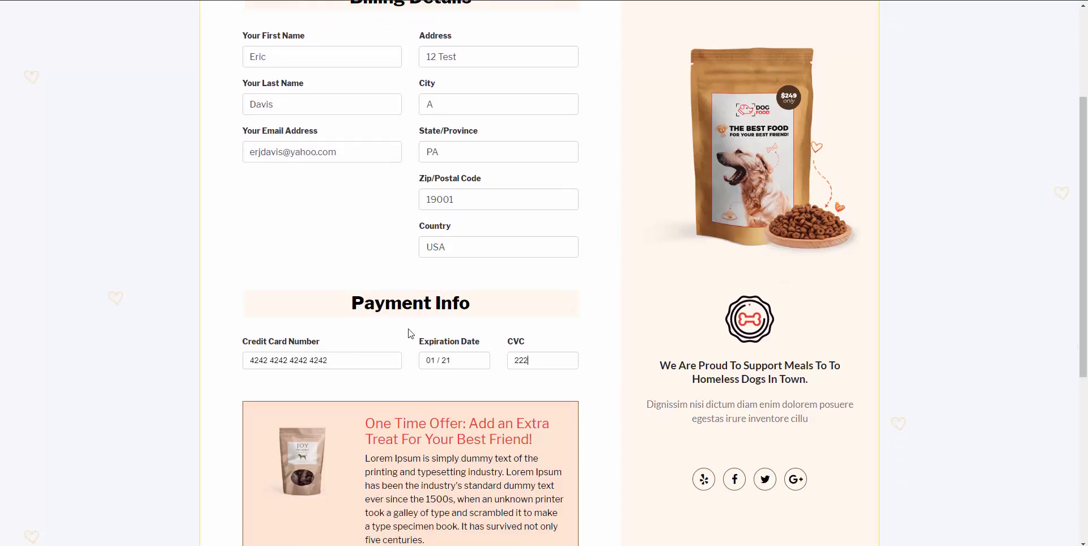
{"action": "scroll", "coordinate": [408, 333], "scroll_direction": "down", "scroll_amount": 4}
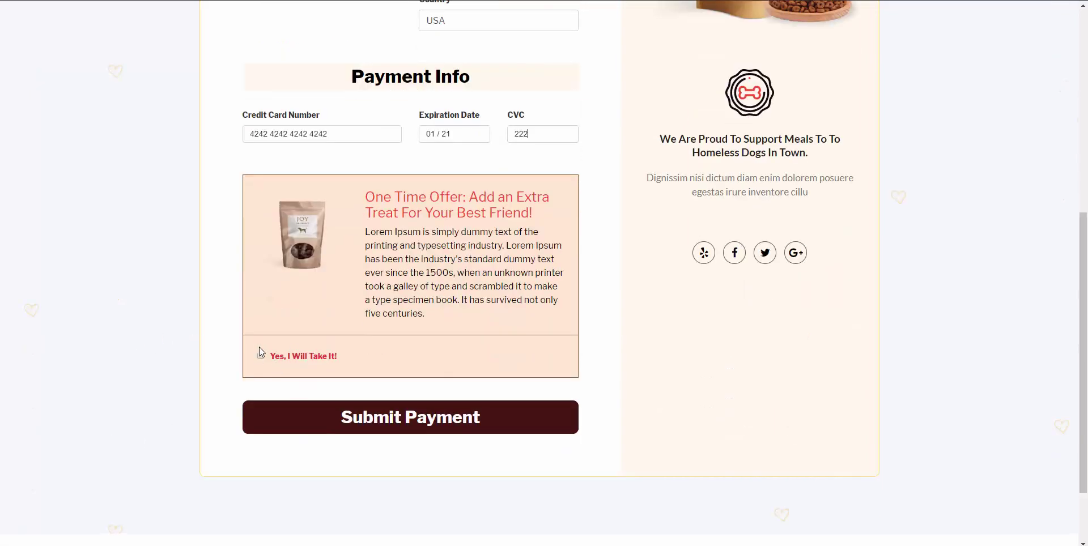
{"action": "left_click", "coordinate": [376, 416]}
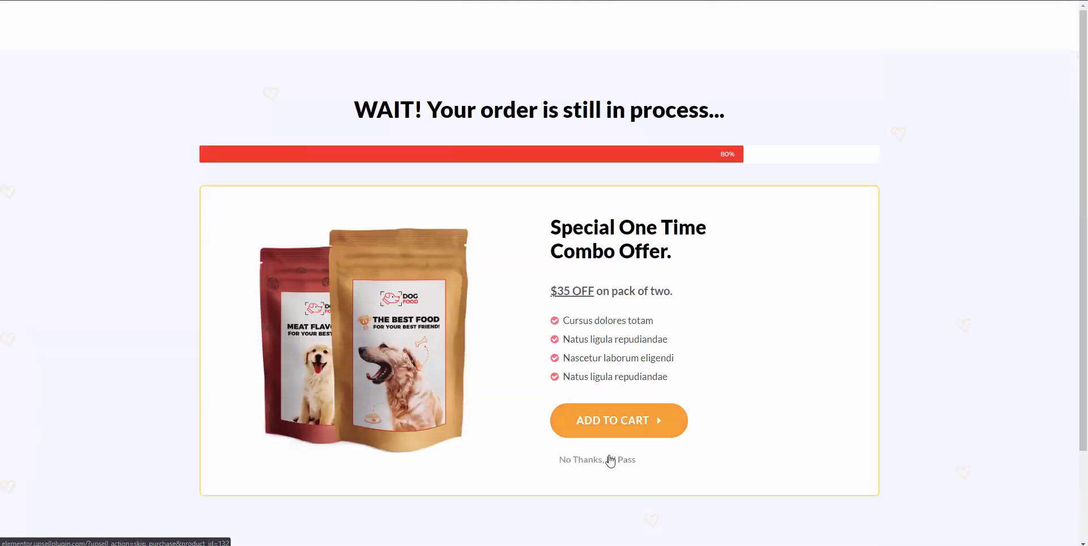
Decline the combo offer, add DENTAStix, and check the Dog Food and DentaStix lines in the $74.00 summary.
{"action": "left_click", "coordinate": [610, 461]}
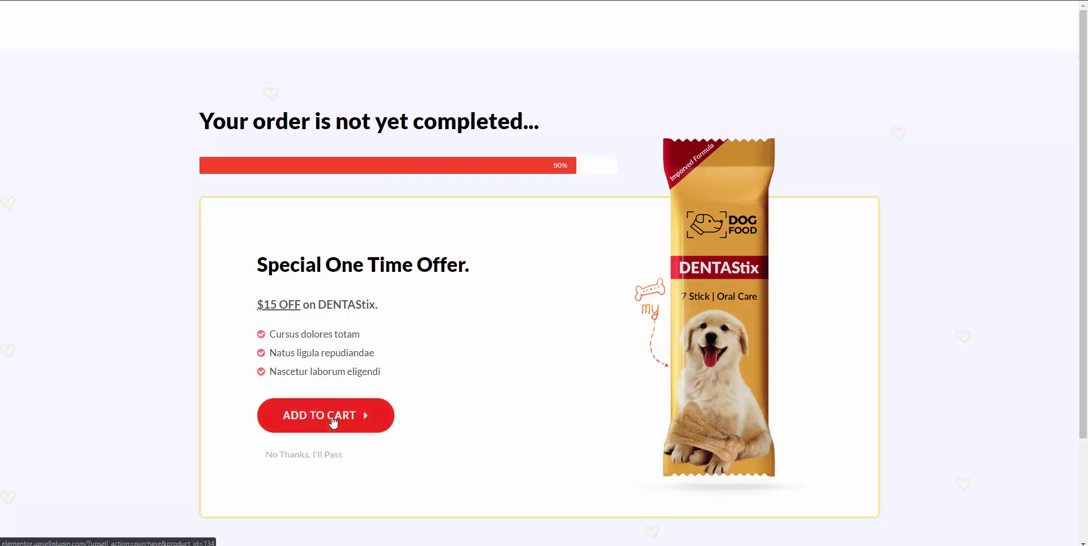
{"action": "left_click", "coordinate": [336, 422]}
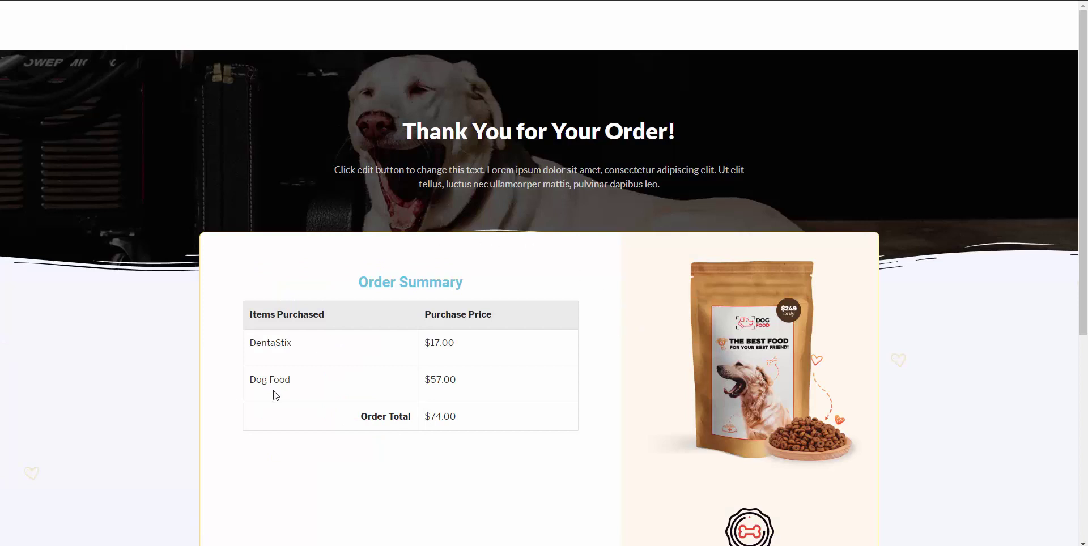
{"action": "left_click_drag", "start_coordinate": [466, 381], "coordinate": [252, 380]}
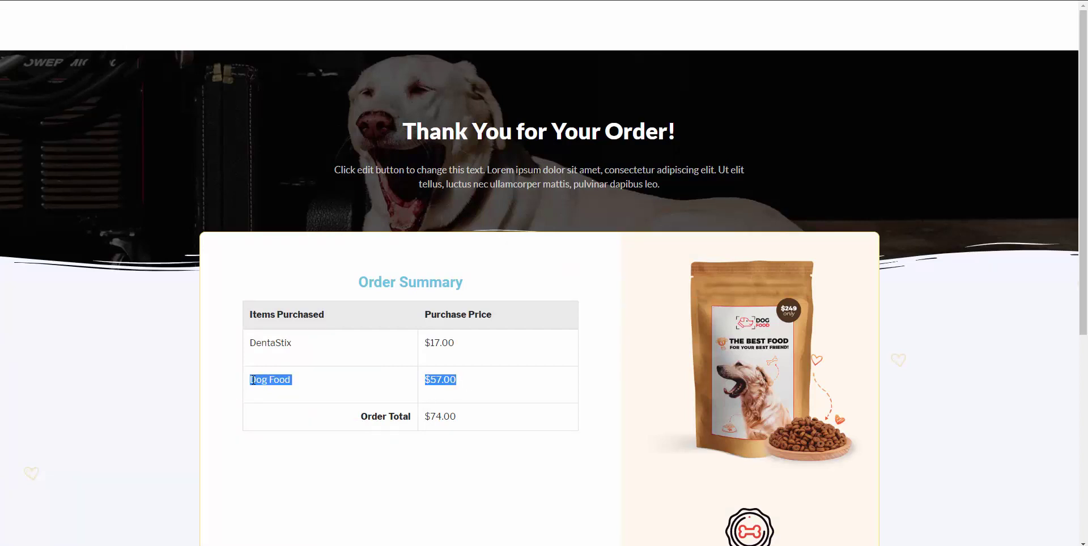
{"action": "left_click_drag", "start_coordinate": [470, 344], "coordinate": [255, 341]}
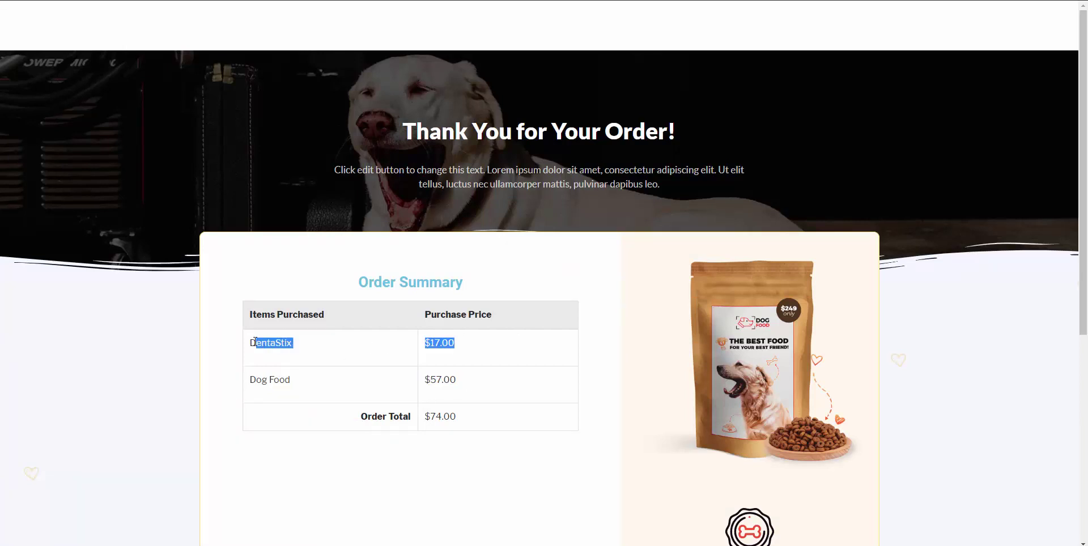
{"action": "left_click", "coordinate": [308, 350]}
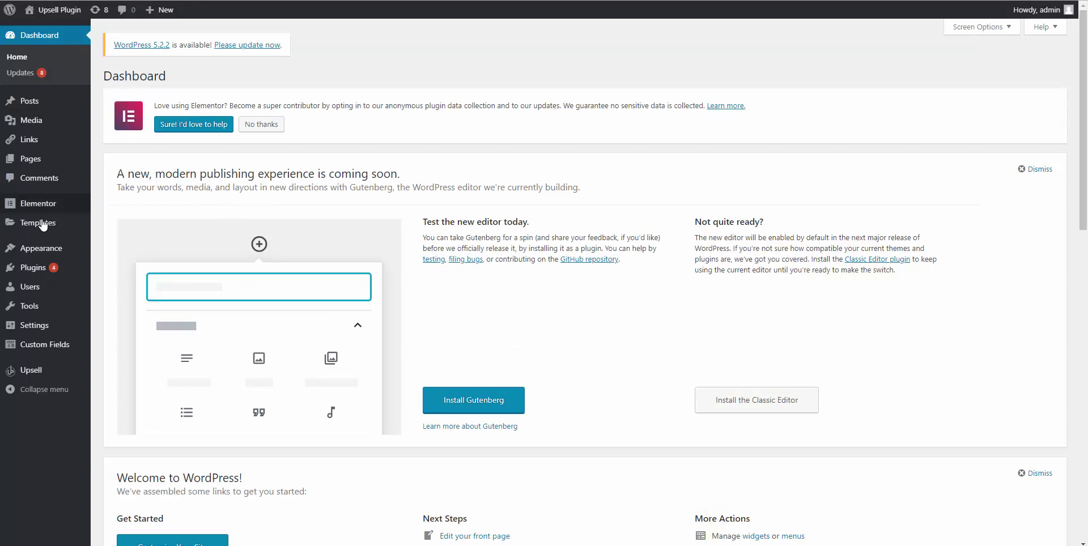
Browse the Elementor and Upsell menus in the WordPress admin sidebar.
{"action": "mouse_move", "coordinate": [28, 206]}
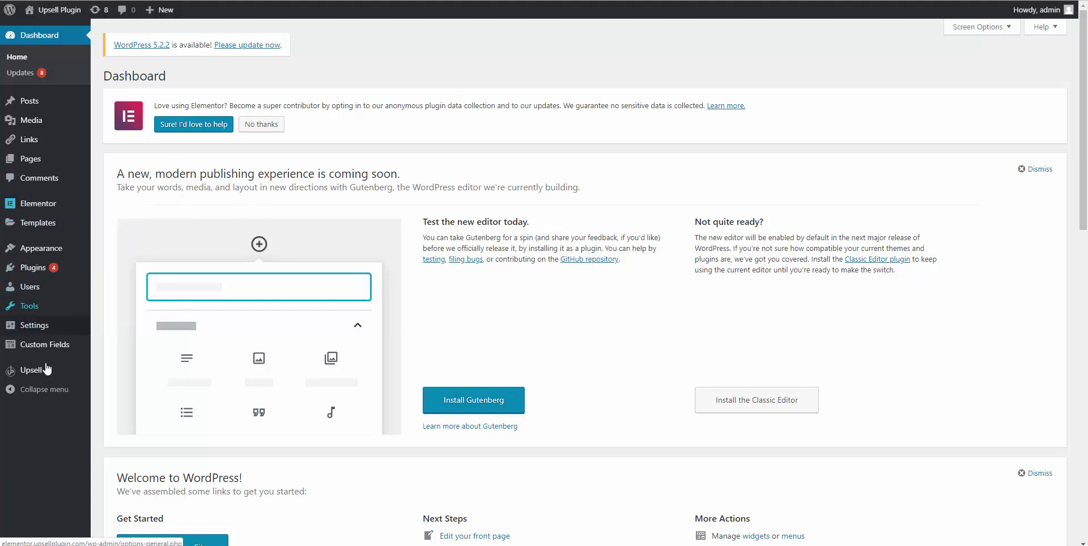
{"action": "mouse_move", "coordinate": [39, 376]}
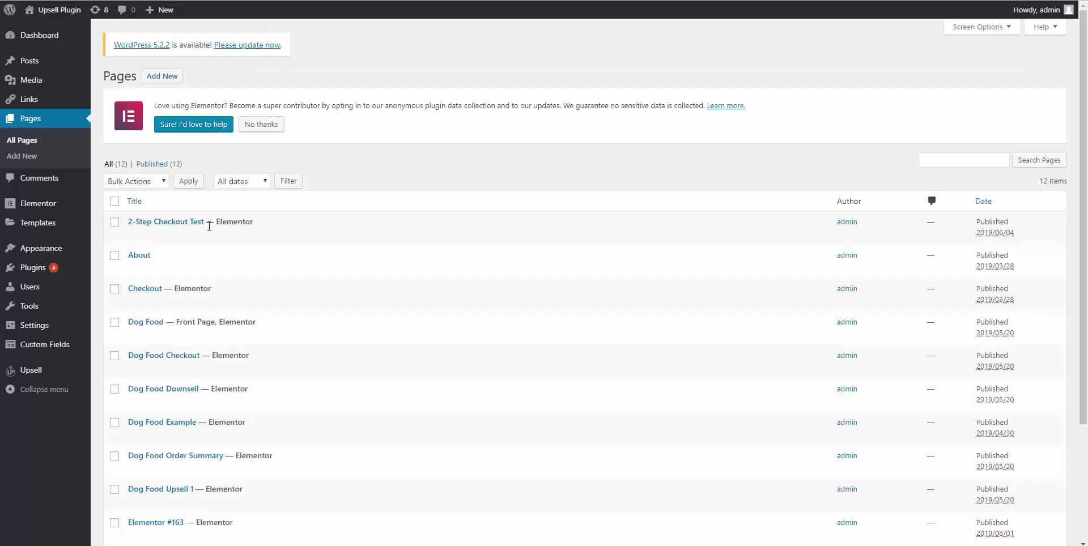
Open the Dog Food page's Edit with Elementor link in a new tab and switch to it.
{"action": "scroll", "coordinate": [198, 295], "scroll_direction": "down", "scroll_amount": 2}
{"action": "scroll", "coordinate": [186, 362], "scroll_direction": "down", "scroll_amount": 2}
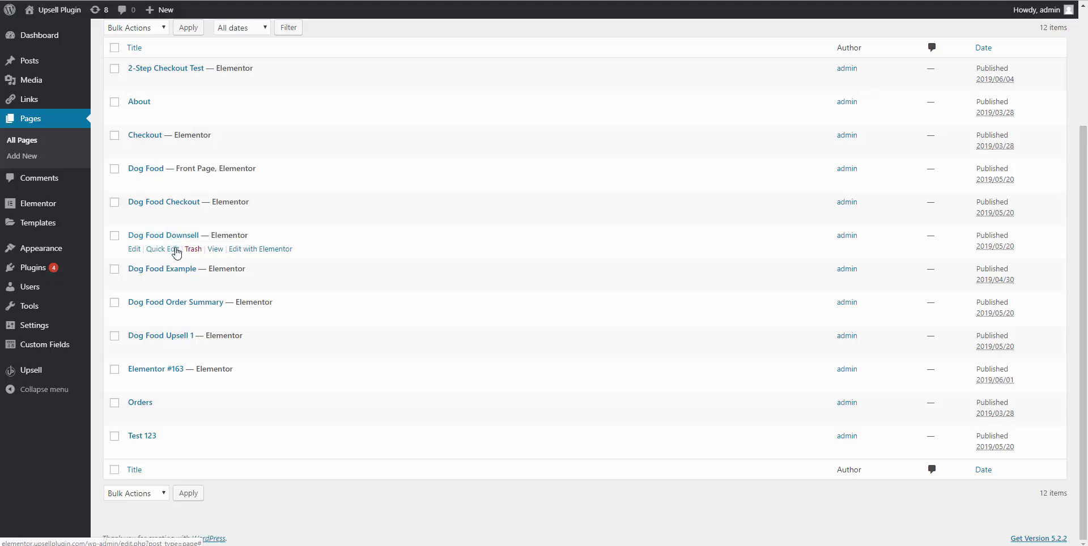
{"action": "scroll", "coordinate": [177, 250], "scroll_direction": "up", "scroll_amount": 1}
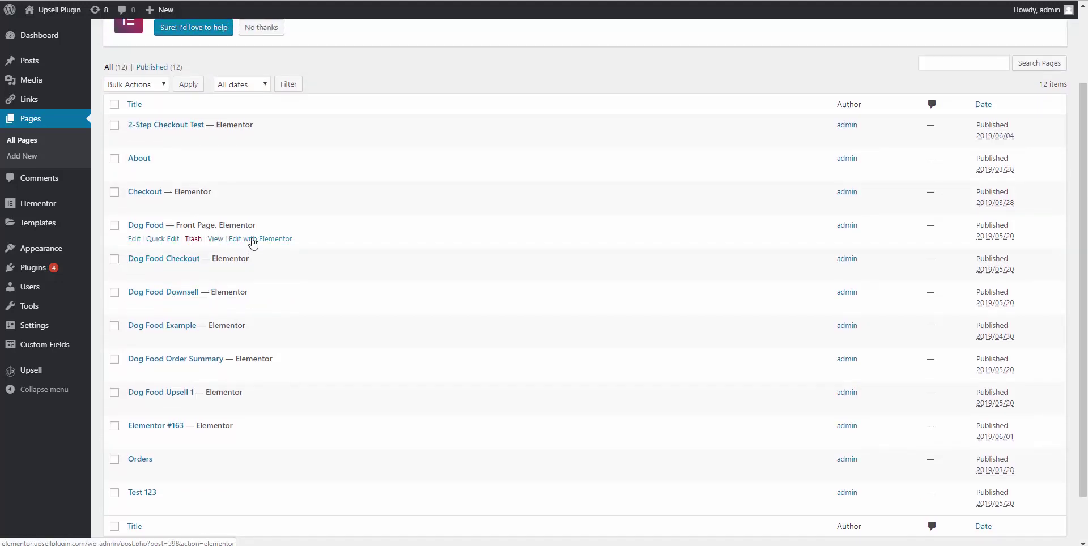
{"action": "right_click", "coordinate": [253, 244]}
{"action": "left_click", "coordinate": [270, 247]}
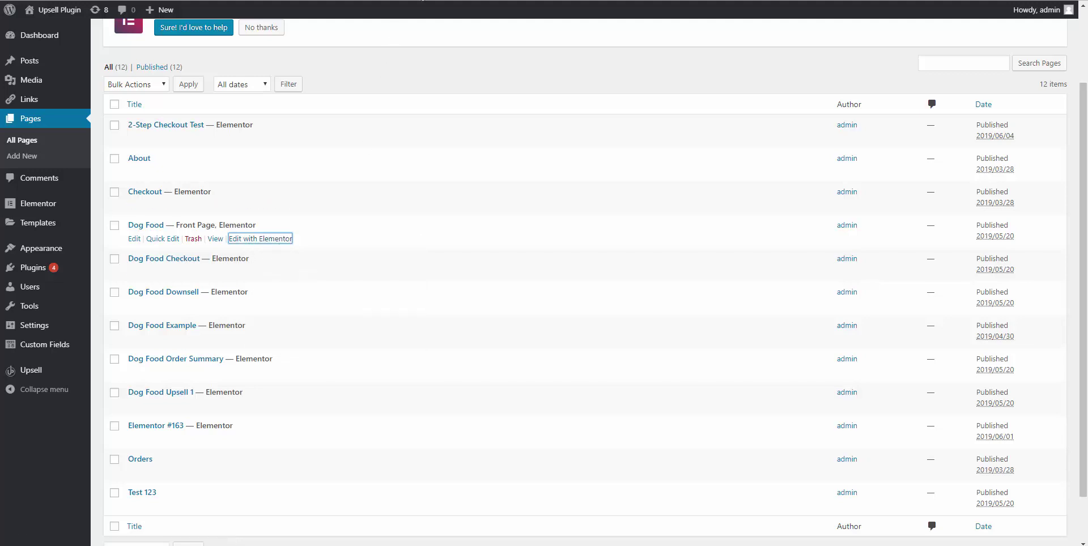
{"action": "key", "text": "ctrl+Tab"}
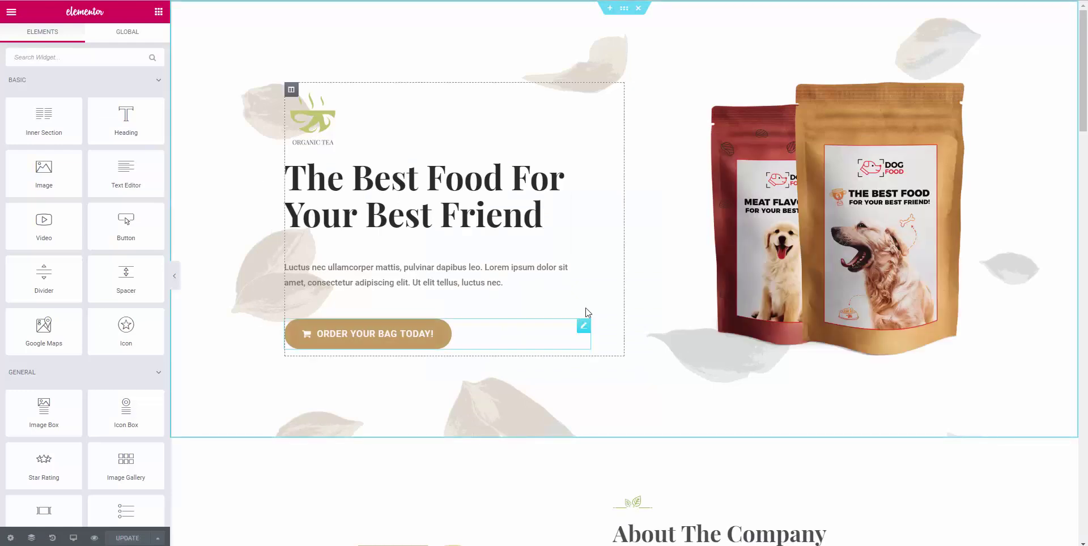
Scroll through the Dog Food page preview in the Elementor editor.
{"action": "scroll", "coordinate": [605, 348], "scroll_direction": "down", "scroll_amount": 8}
{"action": "scroll", "coordinate": [510, 353], "scroll_direction": "up", "scroll_amount": 8}
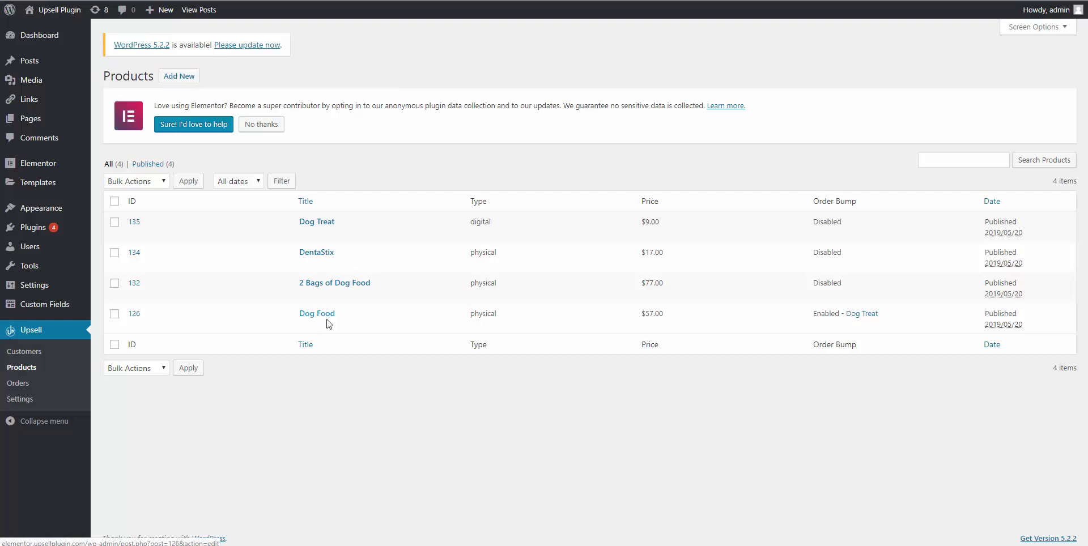
Open Dog Food for editing, try a Daily subscription, then revert to Single payment.
{"action": "left_click", "coordinate": [315, 320]}
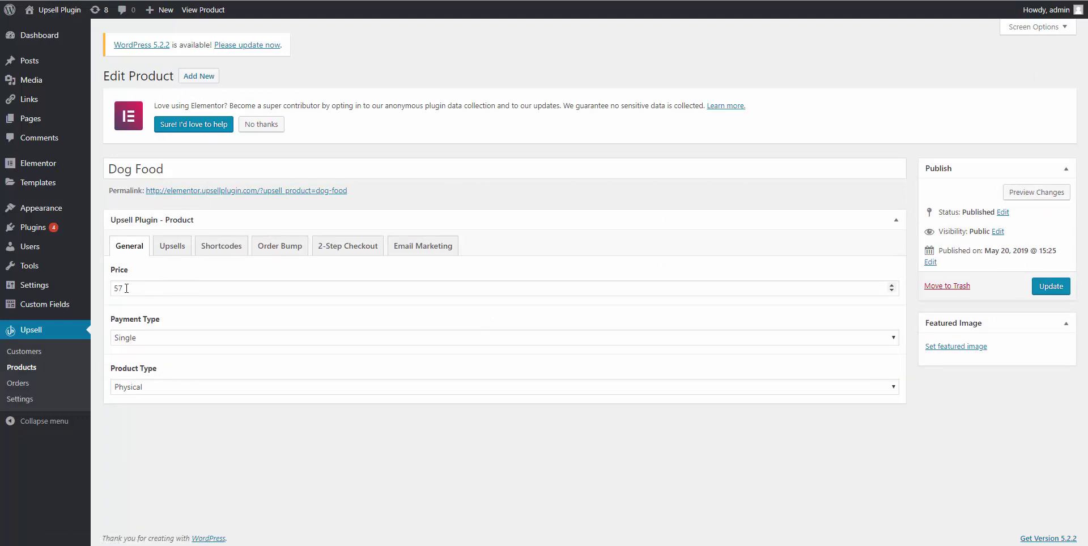
{"action": "left_click", "coordinate": [148, 340]}
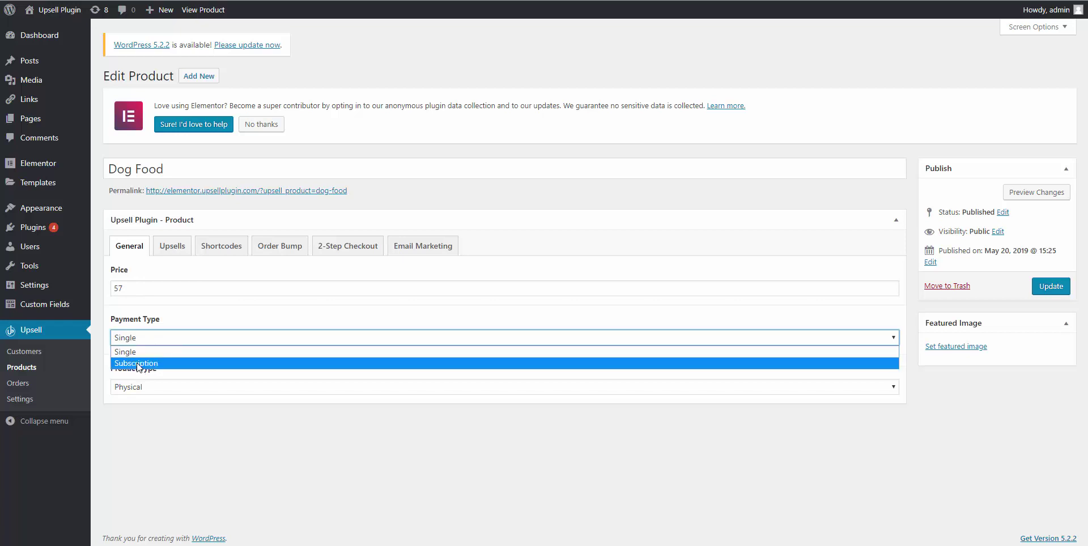
{"action": "left_click", "coordinate": [138, 363]}
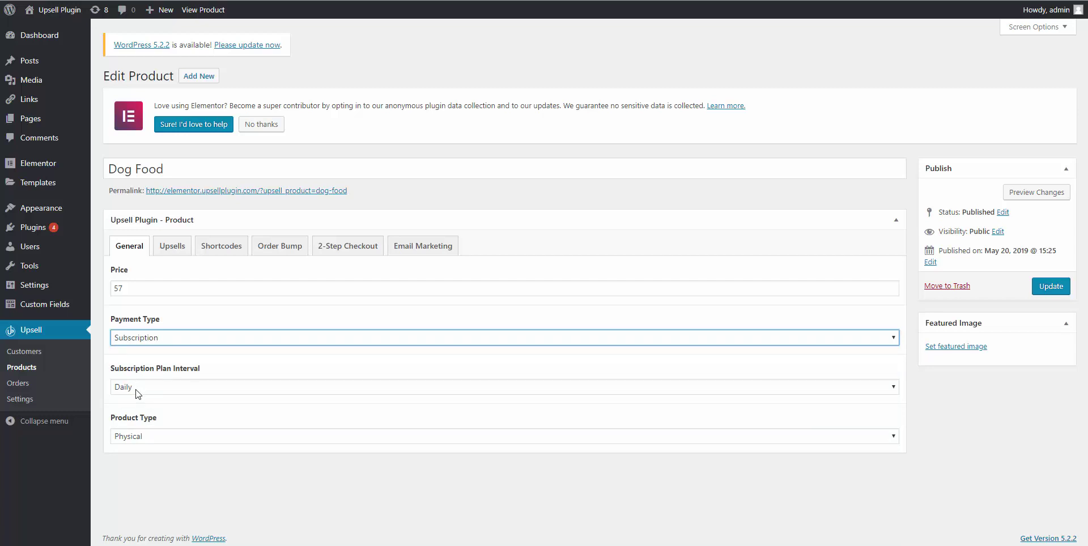
{"action": "left_click", "coordinate": [136, 390]}
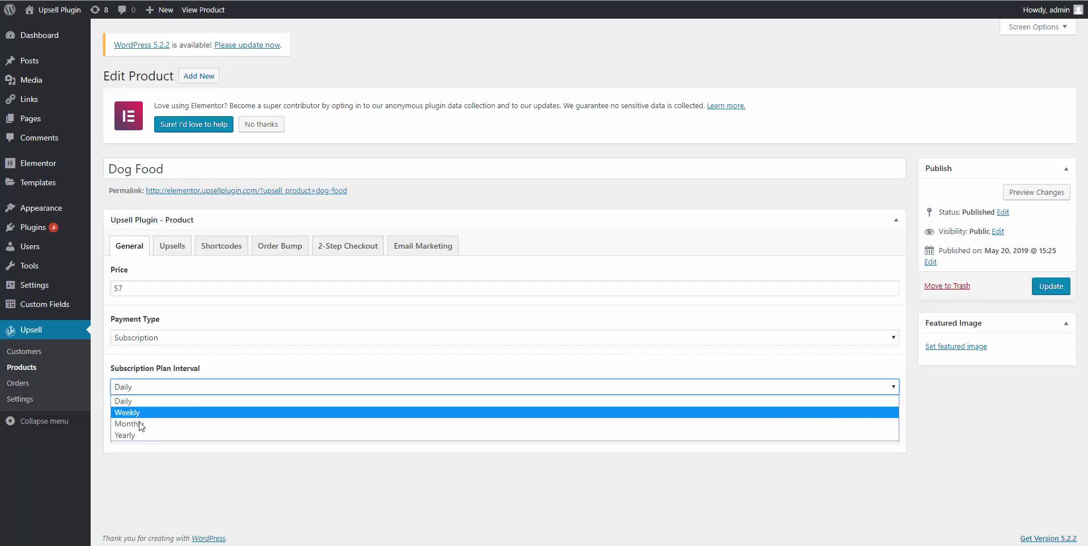
{"action": "left_click", "coordinate": [129, 401]}
{"action": "left_click", "coordinate": [158, 338]}
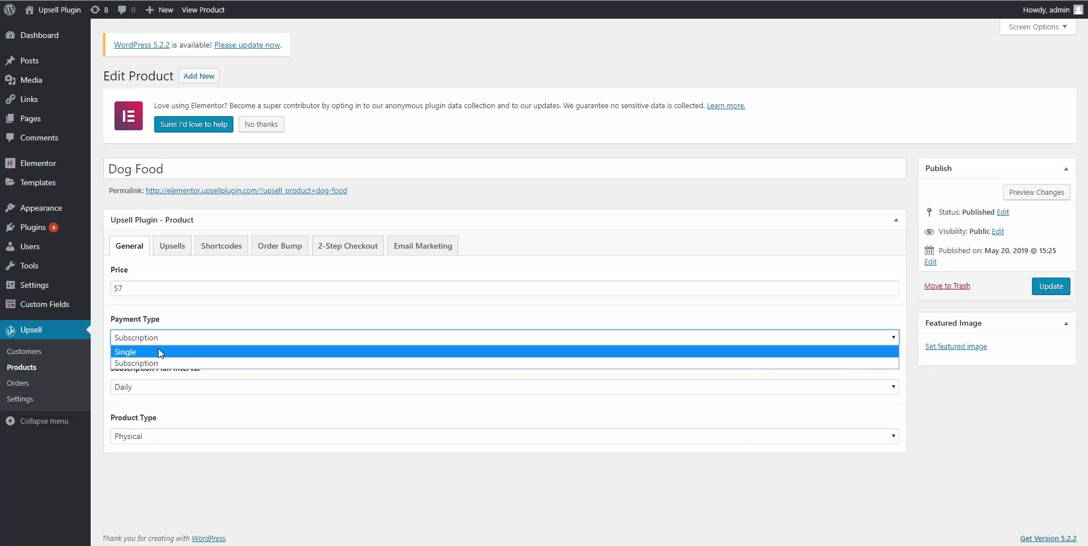
{"action": "left_click", "coordinate": [158, 351]}
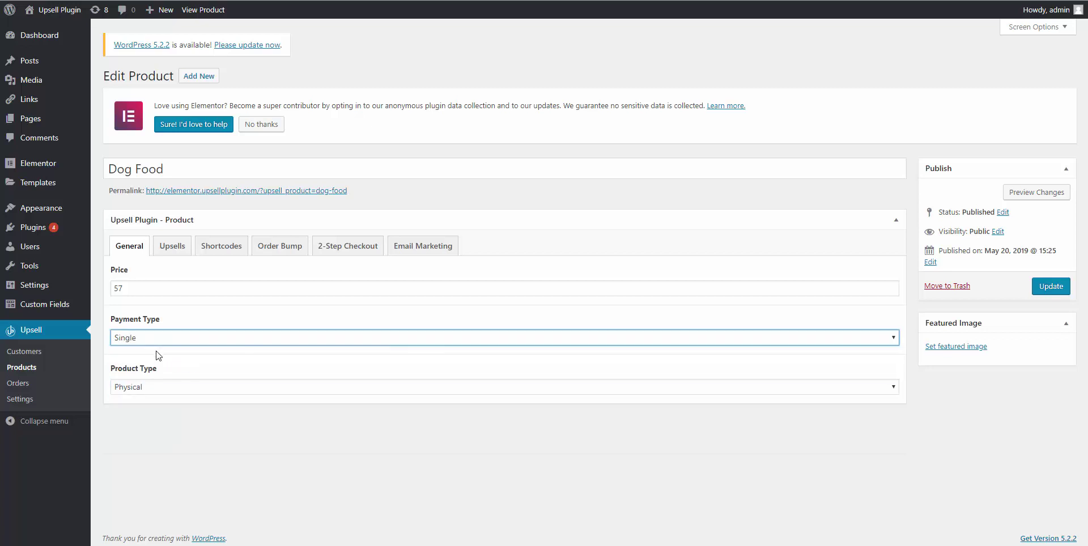
Try the Digital product type with a downloadable file row, then set it back to Physical.
{"action": "left_click", "coordinate": [148, 390]}
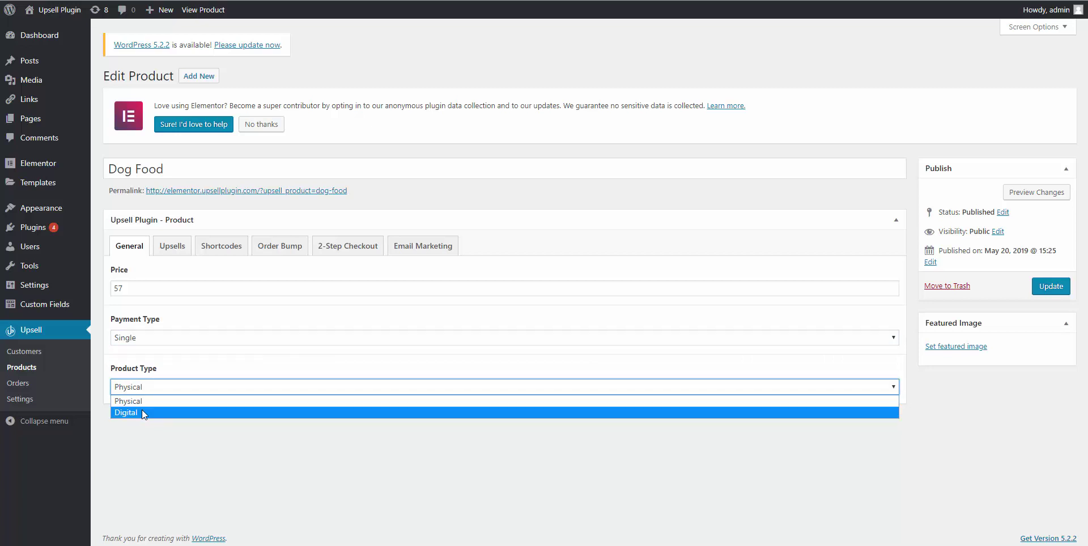
{"action": "left_click", "coordinate": [138, 418]}
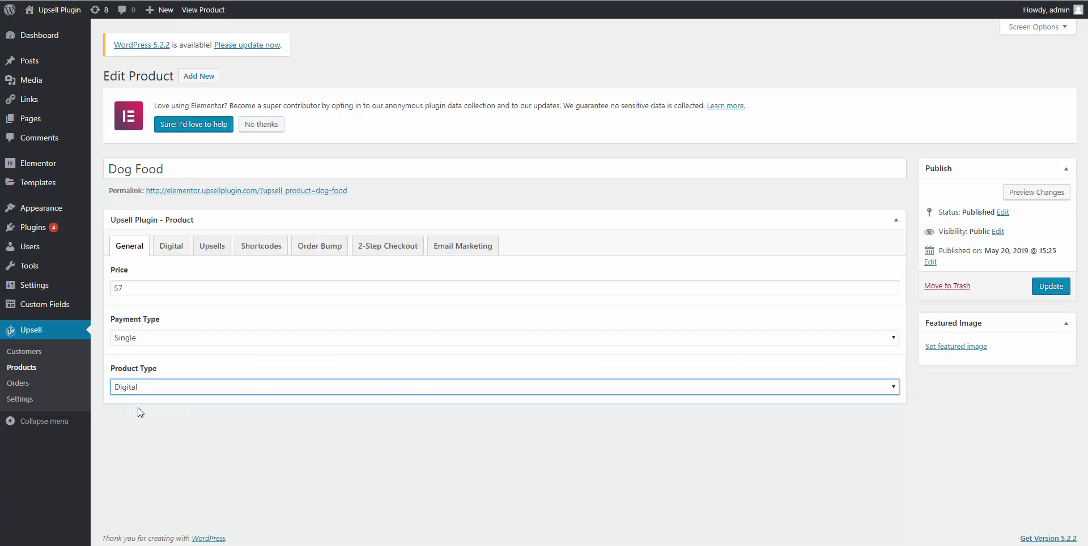
{"action": "left_click", "coordinate": [179, 253]}
{"action": "scroll", "coordinate": [165, 351], "scroll_direction": "down", "scroll_amount": 2}
{"action": "left_click", "coordinate": [868, 485]}
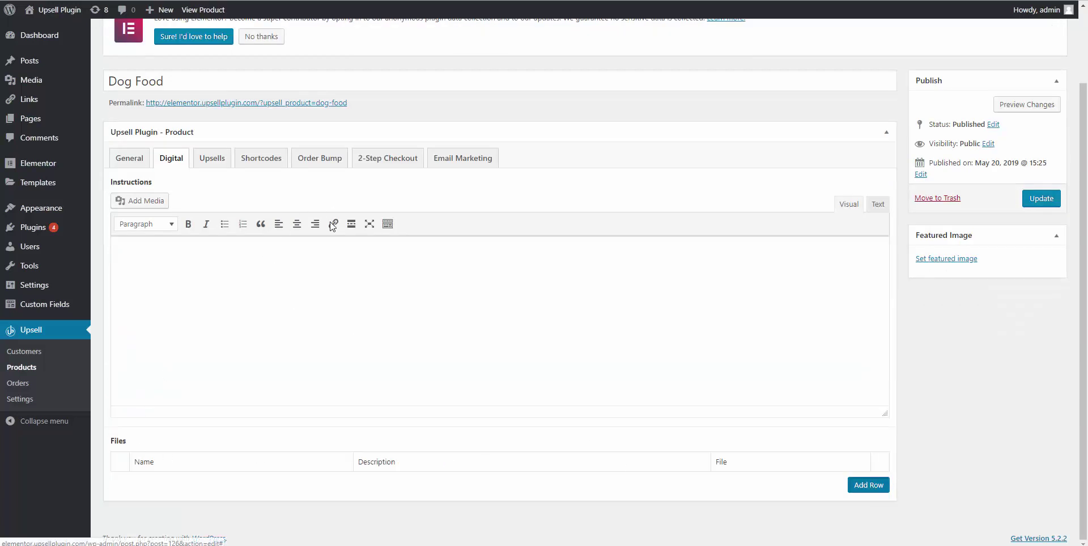
{"action": "scroll", "coordinate": [317, 420], "scroll_direction": "down", "scroll_amount": 2}
{"action": "scroll", "coordinate": [138, 151], "scroll_direction": "up", "scroll_amount": 2}
{"action": "left_click", "coordinate": [129, 152]}
{"action": "left_click", "coordinate": [192, 387]}
{"action": "left_click", "coordinate": [180, 412]}
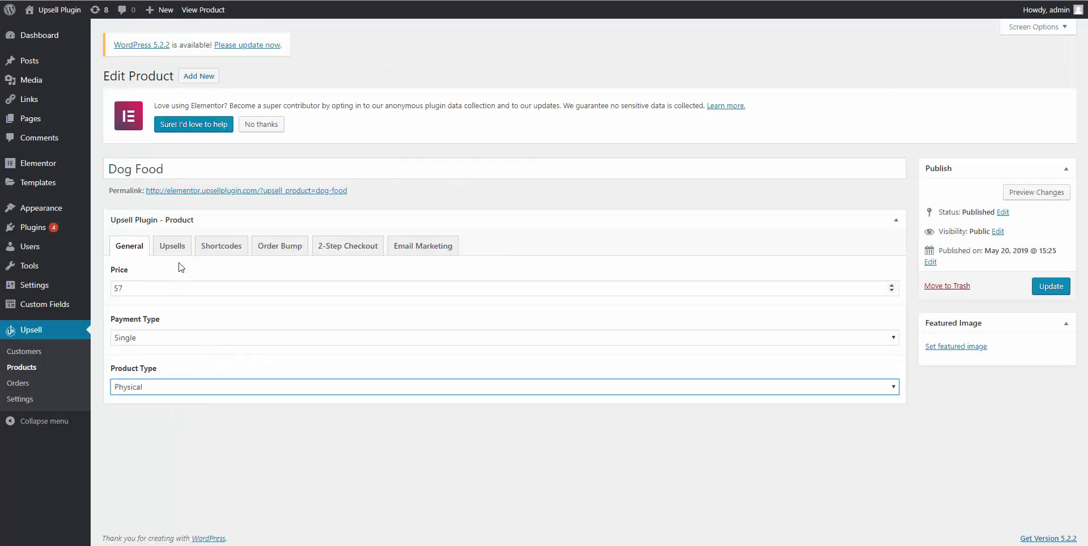
Copy the Dog Food product's Purchase URL from its Upsells tab.
{"action": "left_click", "coordinate": [176, 250]}
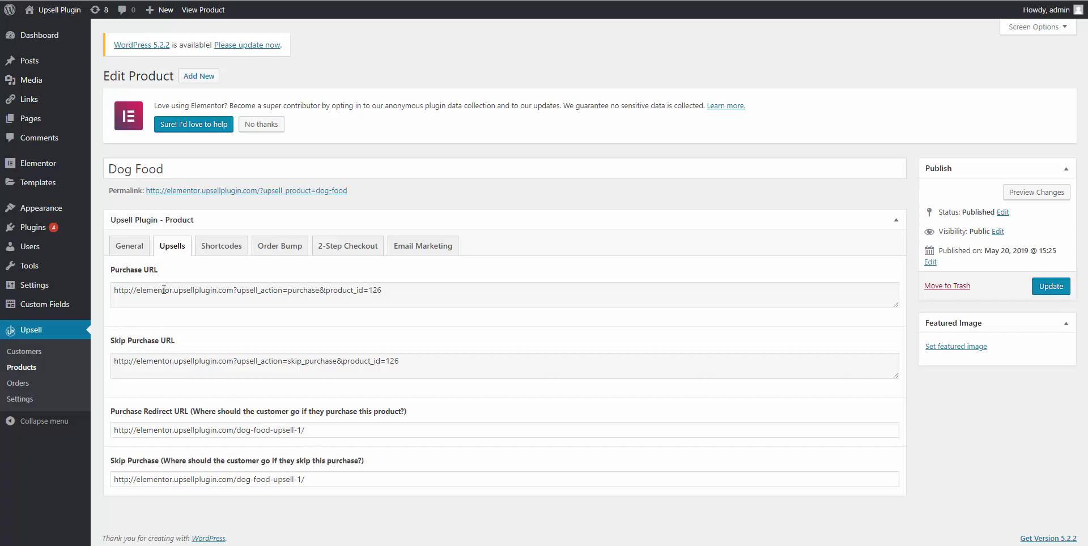
{"action": "triple_click", "coordinate": [212, 292]}
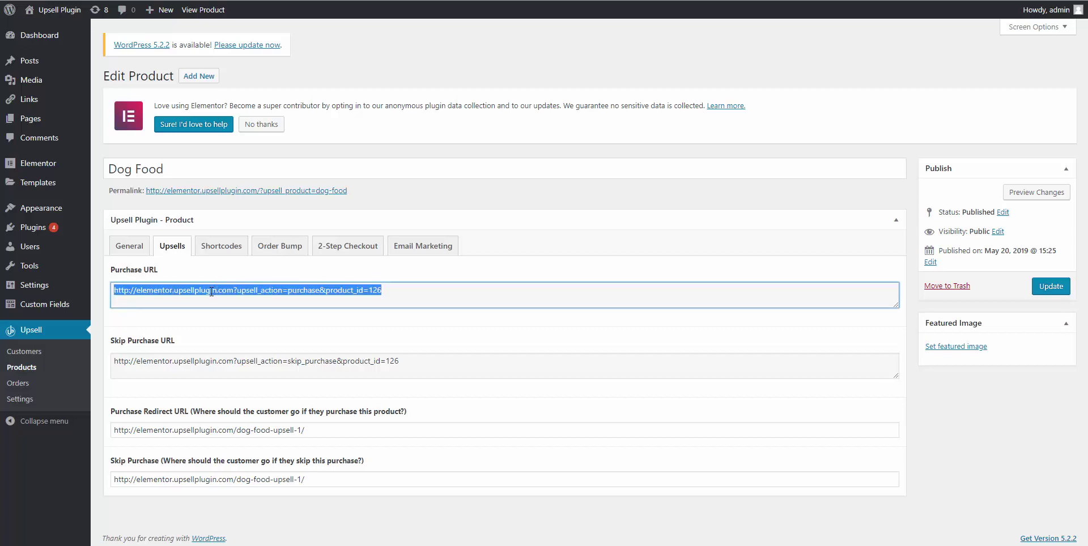
{"action": "right_click", "coordinate": [220, 292]}
{"action": "left_click", "coordinate": [230, 298]}
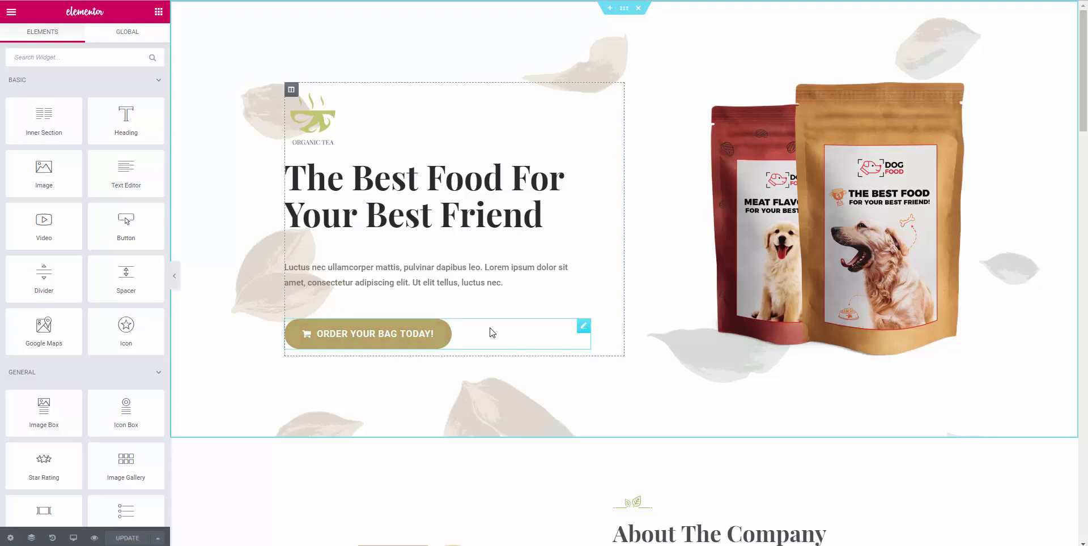
Paste the purchase URL into the ORDER YOUR BAG TODAY! button's Link field.
{"action": "left_click", "coordinate": [420, 338]}
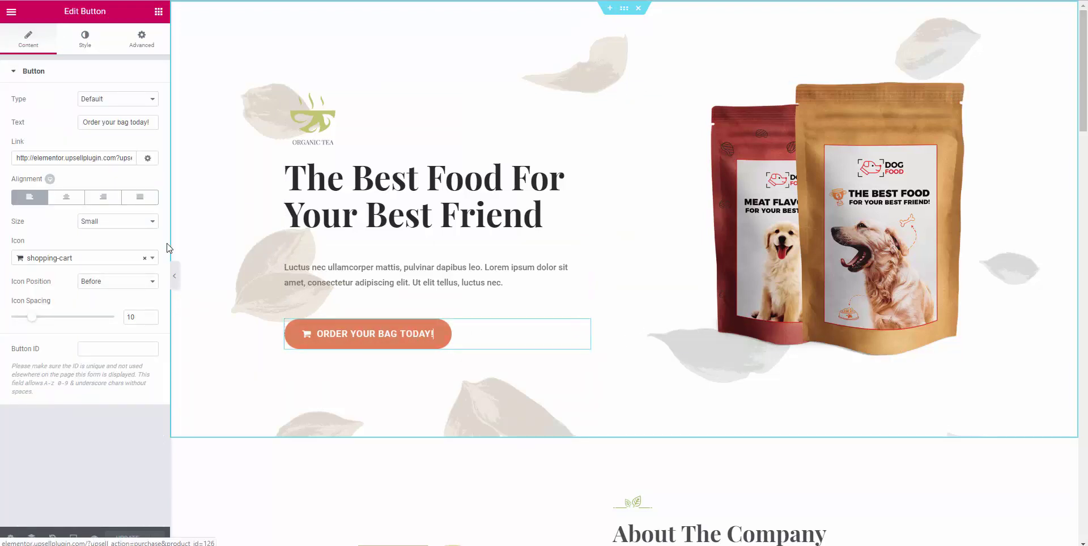
{"action": "triple_click", "coordinate": [46, 162]}
{"action": "key", "text": "ctrl+v"}
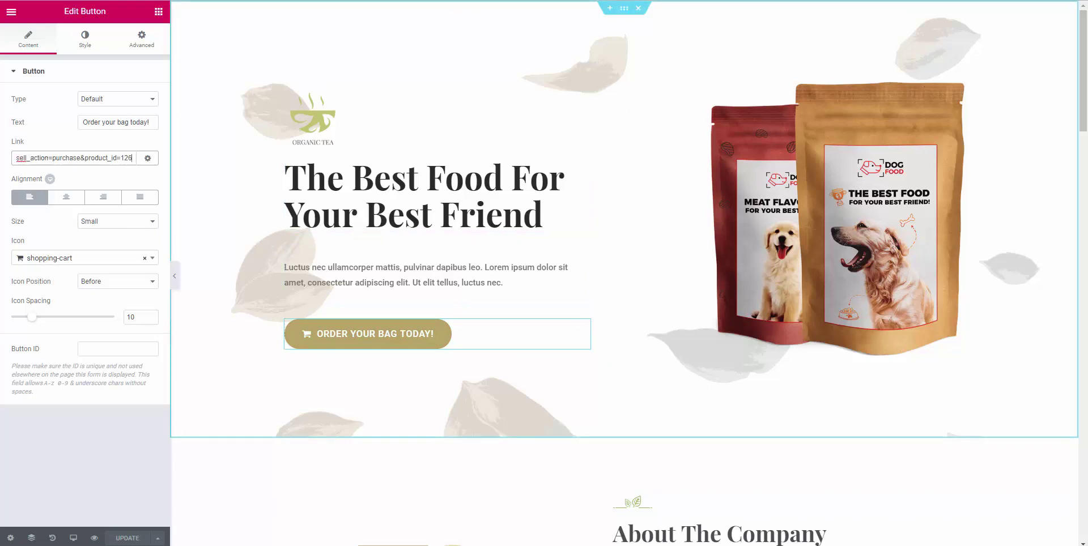
Switch between browser tabs to reach the WordPress Pages list.
{"action": "key", "text": "ctrl+Tab"}
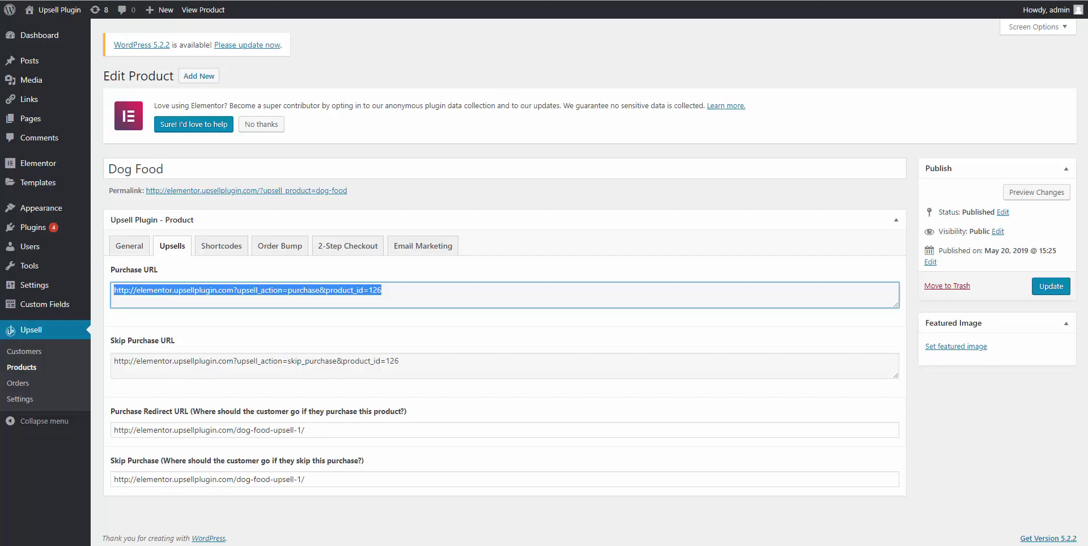
{"action": "key", "text": "ctrl+Tab"}
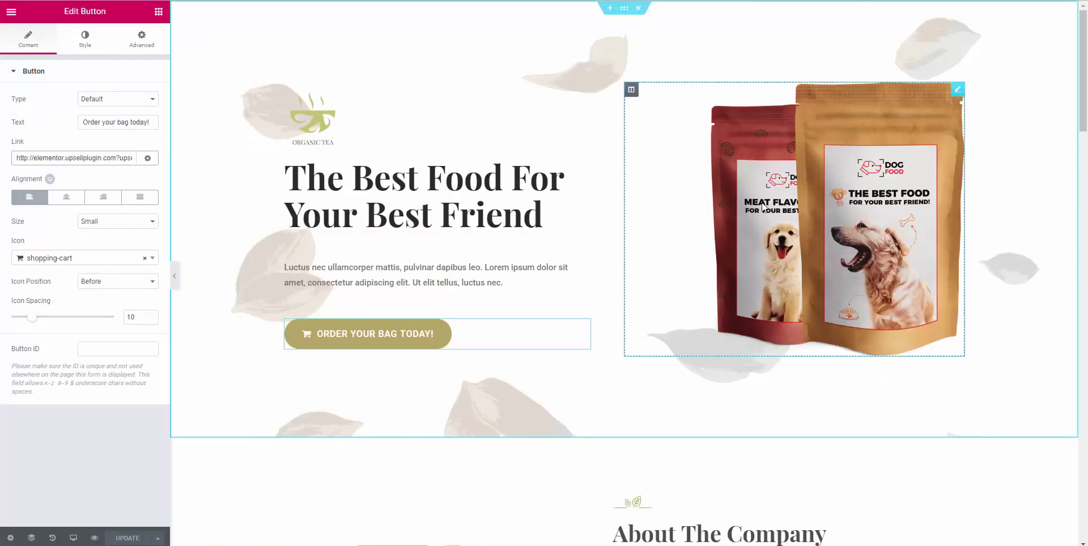
{"action": "key", "text": "ctrl+shift+Tab"}
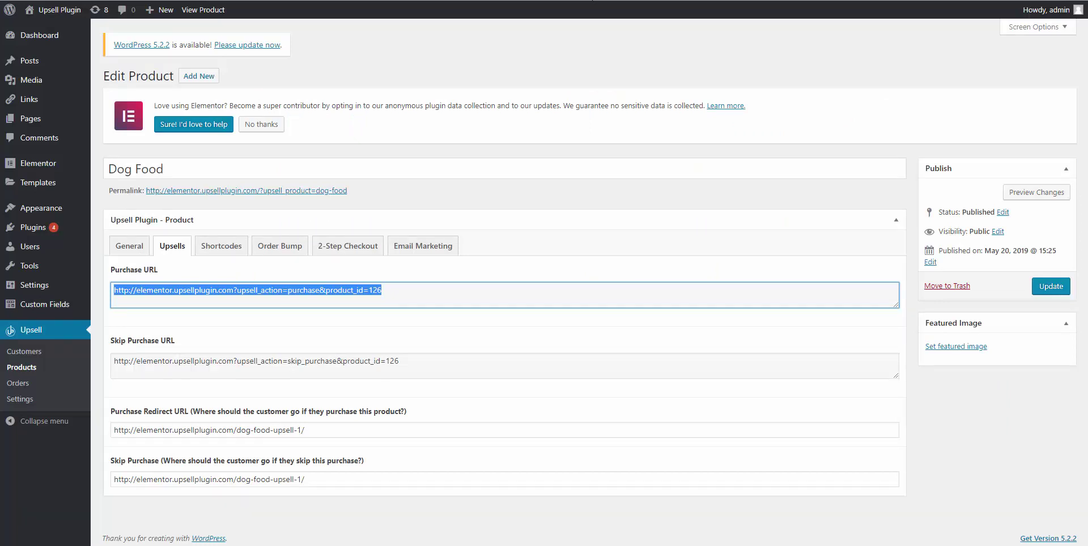
{"action": "key", "text": "ctrl+Tab"}
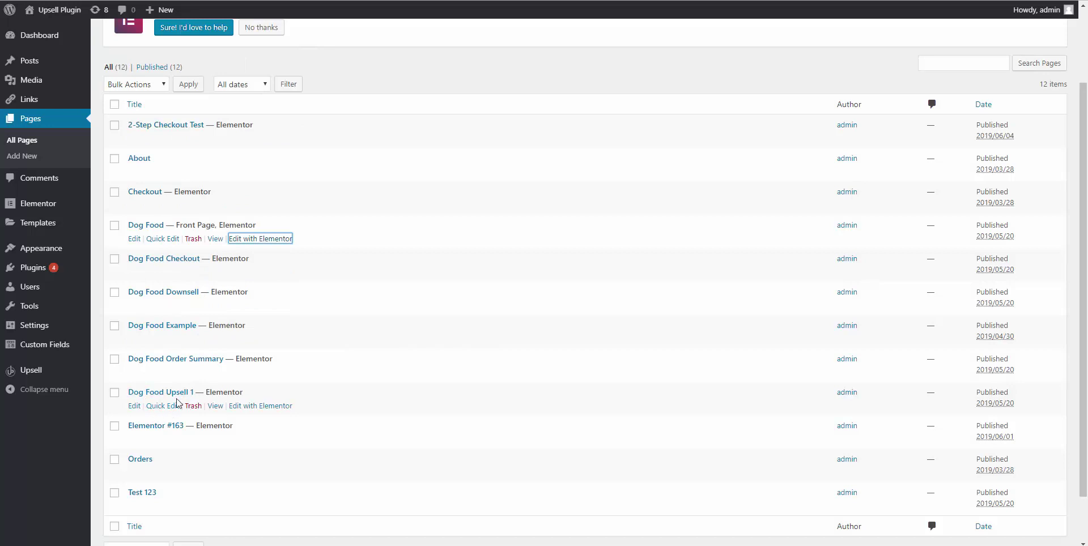
View Dog Food Upsell 1 in a new tab and copy its web address.
{"action": "right_click", "coordinate": [221, 409]}
{"action": "left_click", "coordinate": [252, 415]}
{"action": "left_click", "coordinate": [251, 410]}
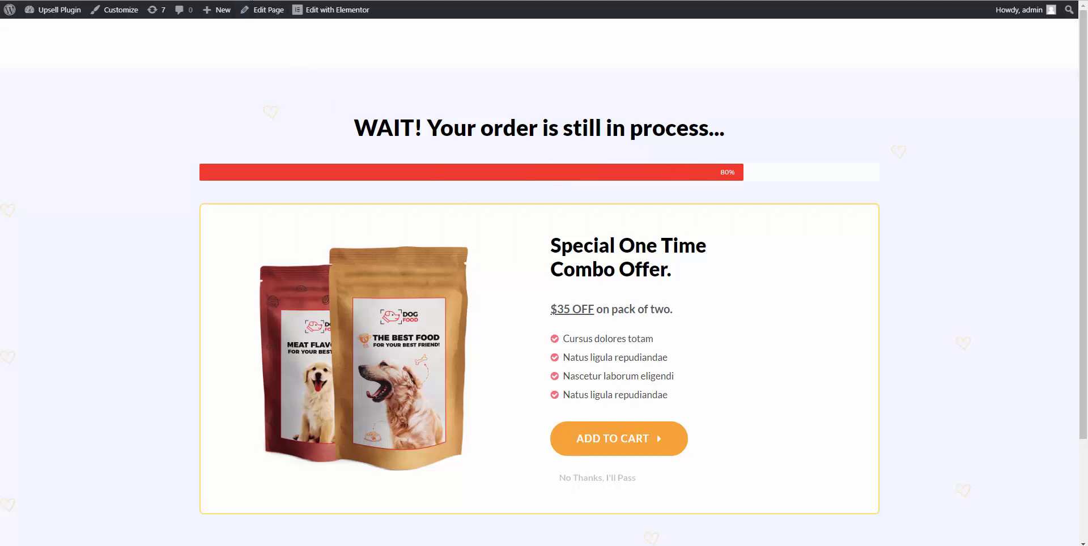
{"action": "right_click", "coordinate": [250, 1]}
{"action": "left_click", "coordinate": [272, 52]}
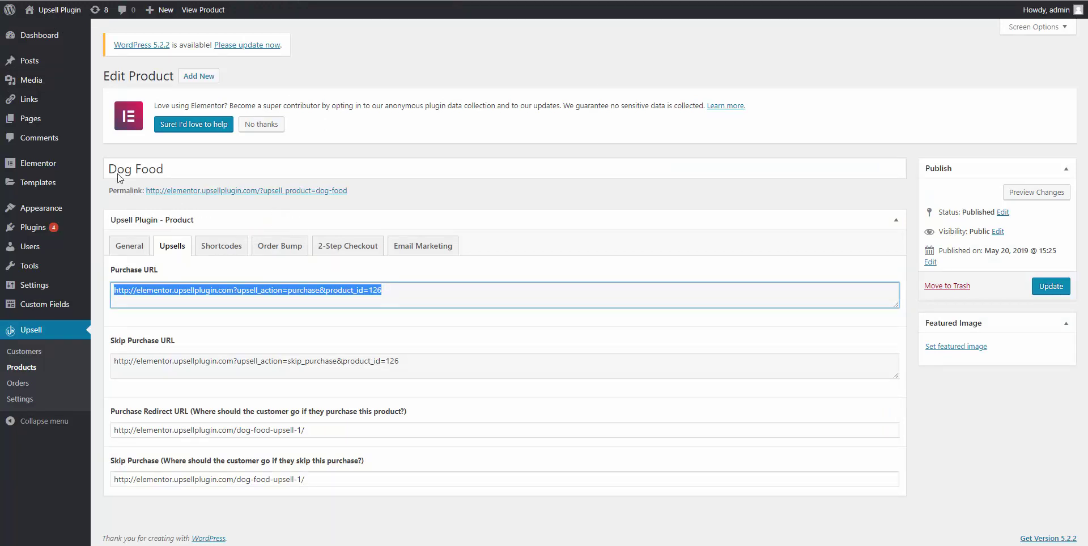
Set Purchase Redirect URL to the dog-food-upsell-1 address and clear the Skip Purchase URL.
{"action": "triple_click", "coordinate": [172, 431]}
{"action": "key", "text": "Right"}
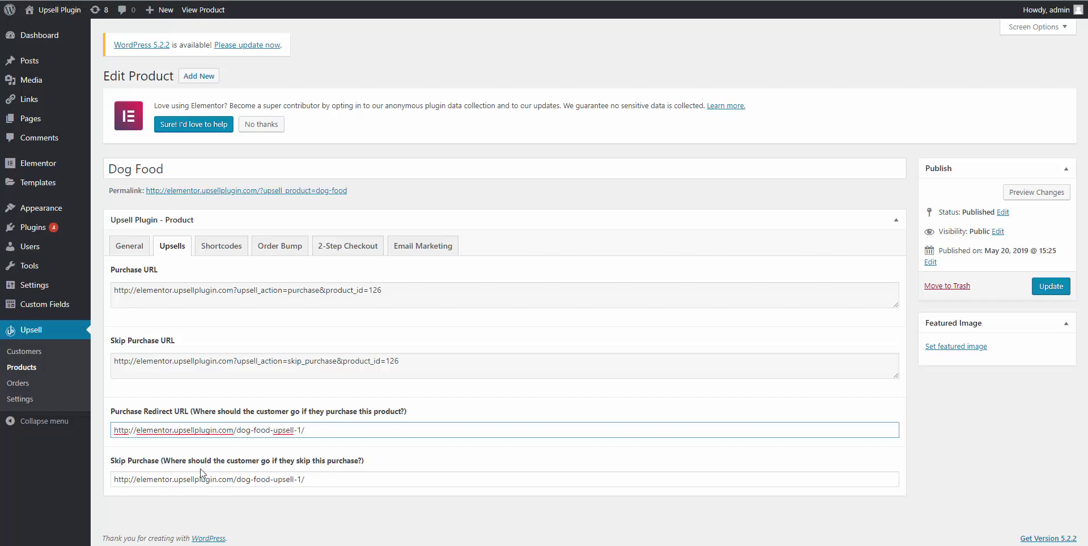
{"action": "triple_click", "coordinate": [172, 477]}
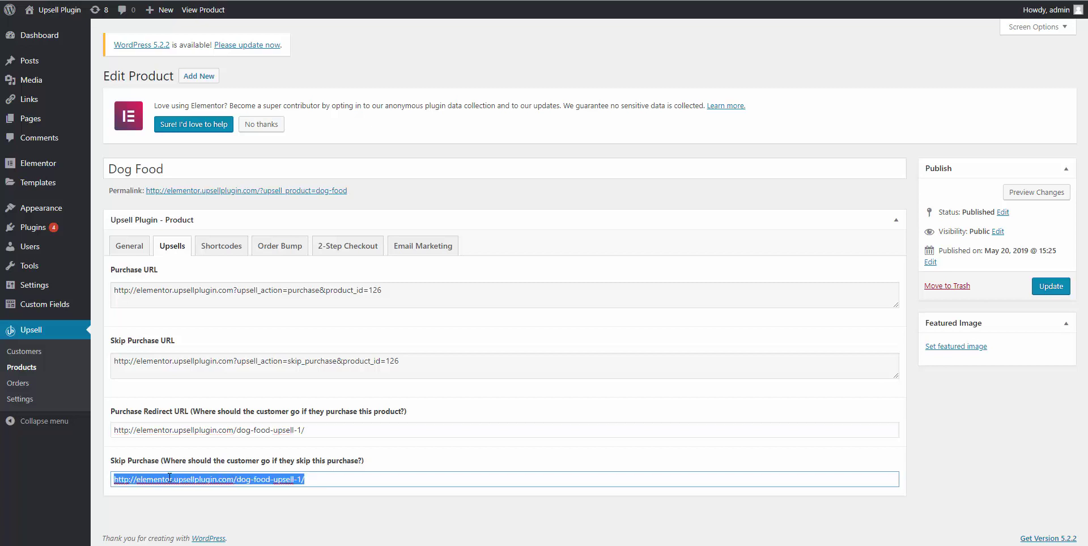
{"action": "key", "text": "BackSpace"}
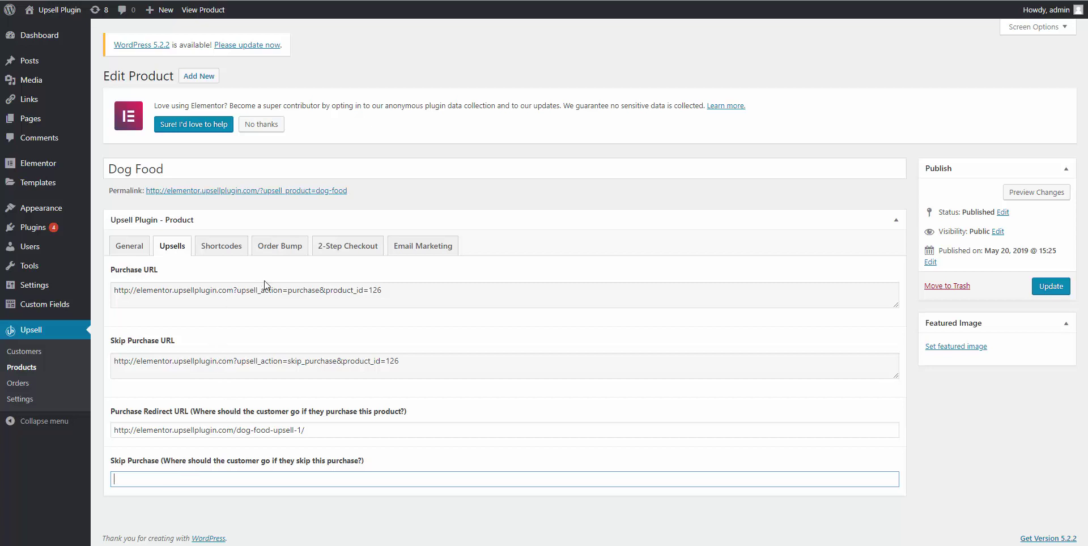
Show the Email Marketing tab and scroll to the GetResponse dog_food_example list setting.
{"action": "left_click", "coordinate": [411, 256]}
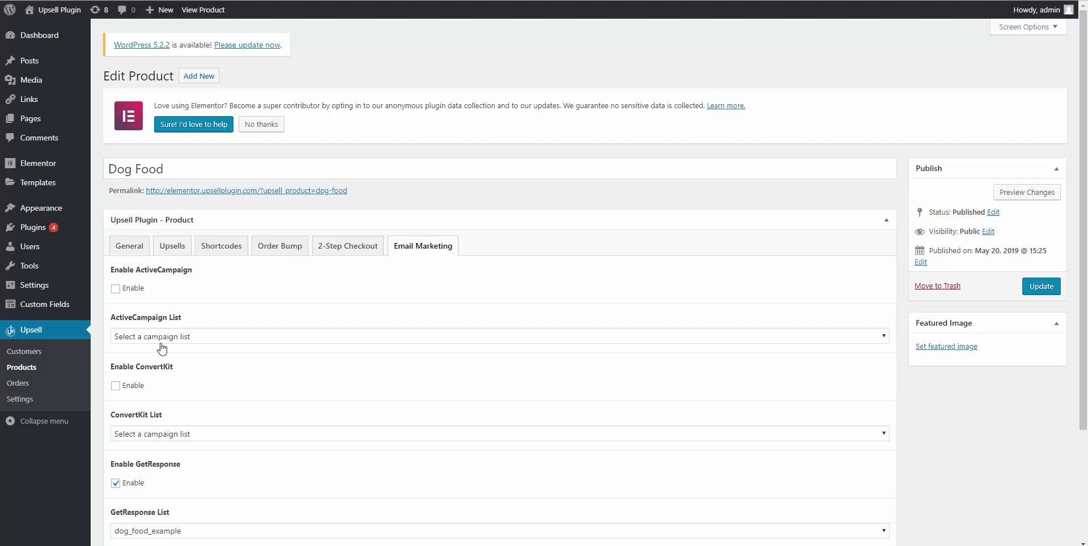
{"action": "scroll", "coordinate": [160, 468], "scroll_direction": "down", "scroll_amount": 2}
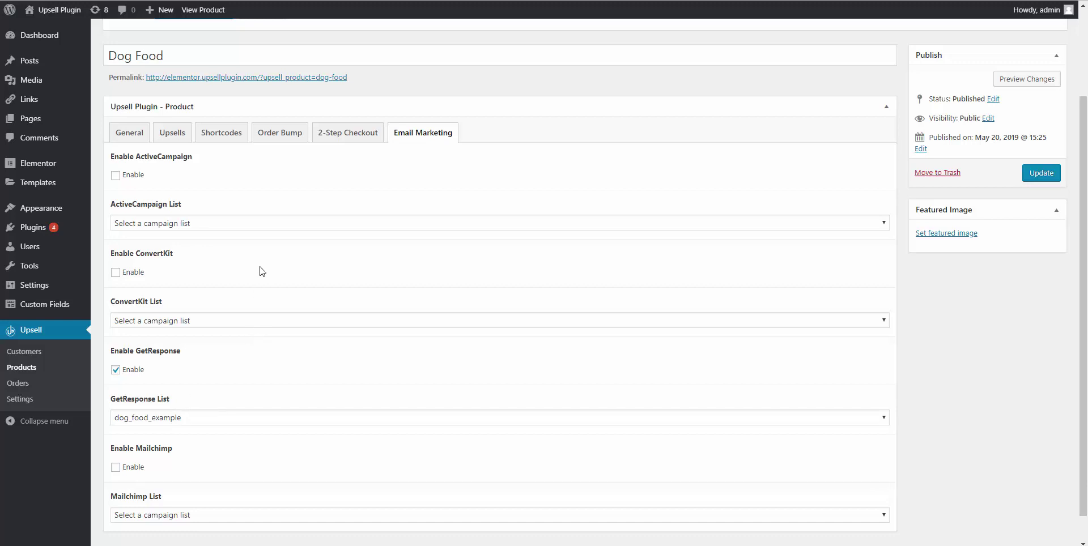
Toggle the order bump off and back on, keeping Dog Treat as its product.
{"action": "left_click", "coordinate": [270, 147]}
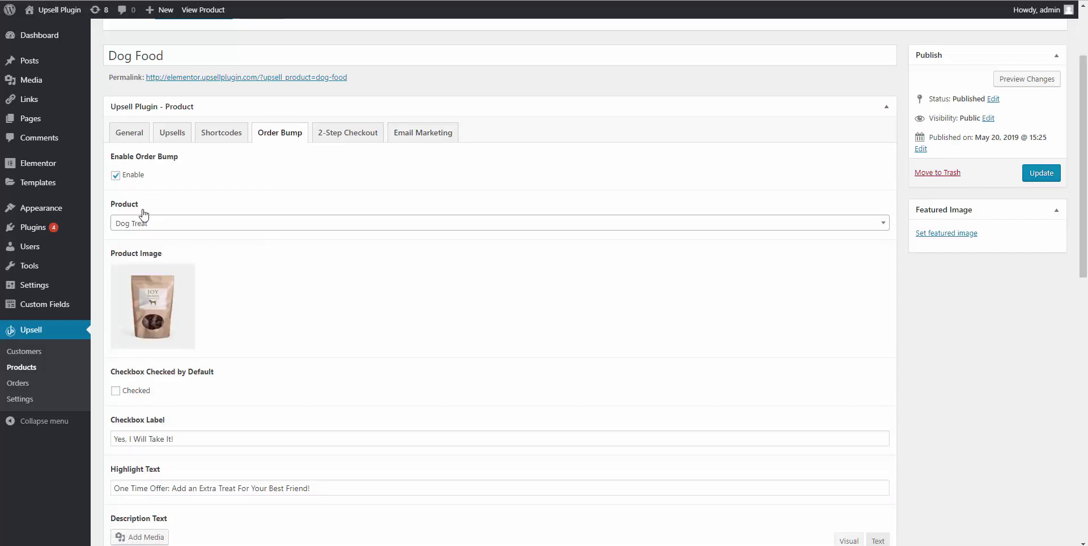
{"action": "left_click", "coordinate": [116, 176]}
{"action": "left_click", "coordinate": [116, 175]}
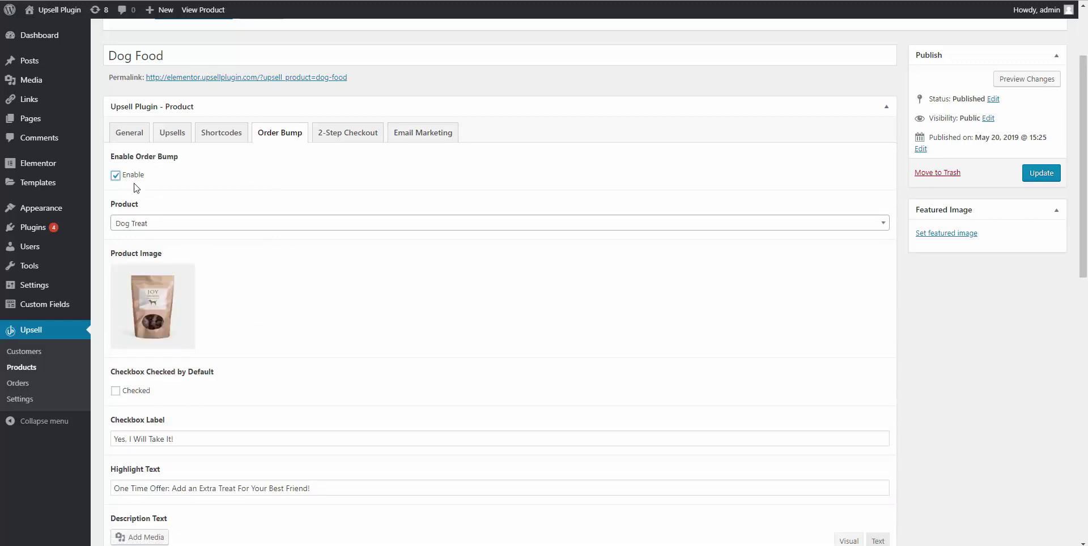
{"action": "left_click", "coordinate": [150, 225]}
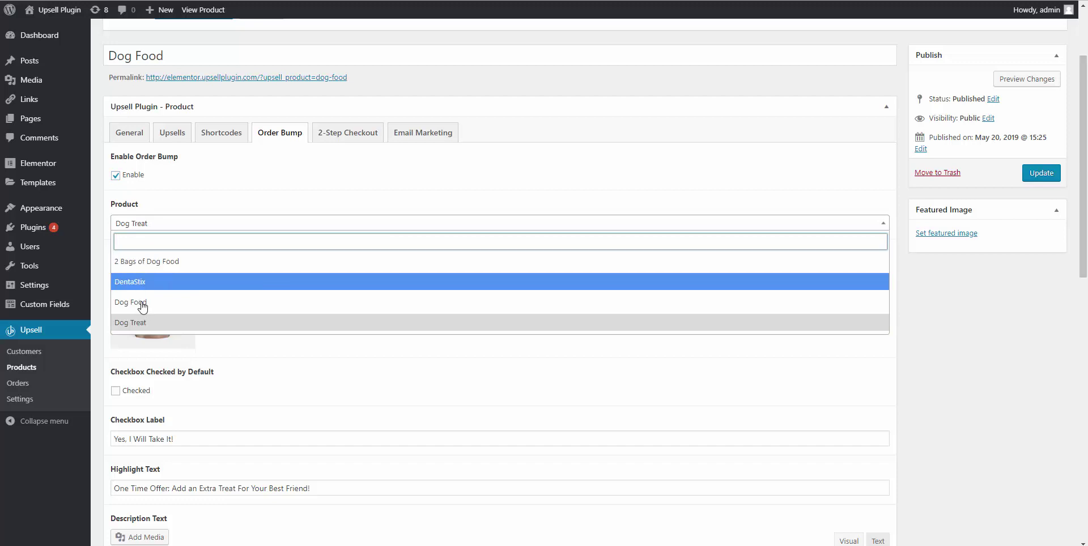
{"action": "left_click", "coordinate": [199, 186]}
Scroll through the order bump settings, then bring up the Upsells URL settings.
{"action": "scroll", "coordinate": [164, 297], "scroll_direction": "down", "scroll_amount": 2}
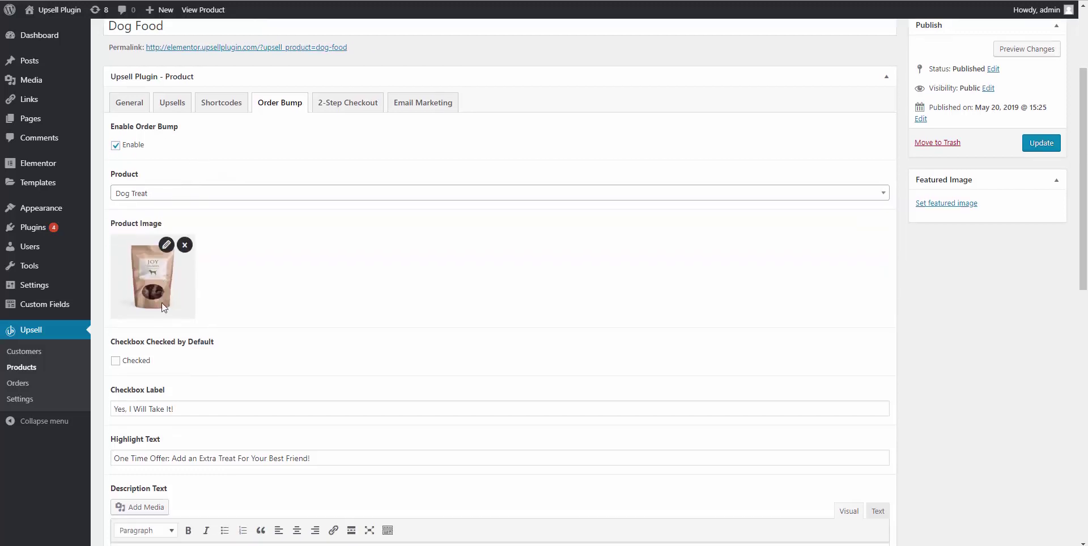
{"action": "scroll", "coordinate": [170, 340], "scroll_direction": "down", "scroll_amount": 3}
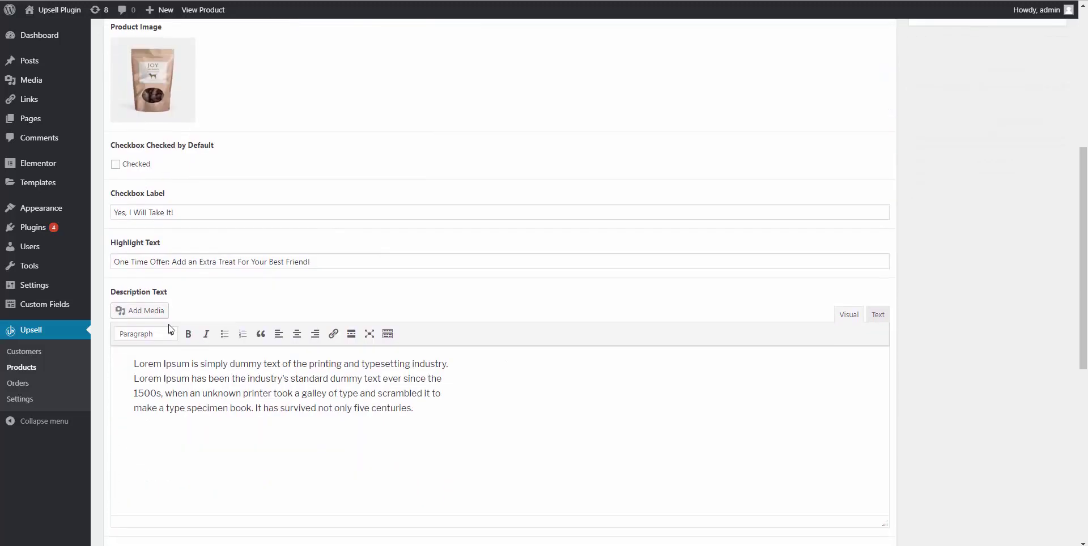
{"action": "scroll", "coordinate": [158, 430], "scroll_direction": "down", "scroll_amount": 6}
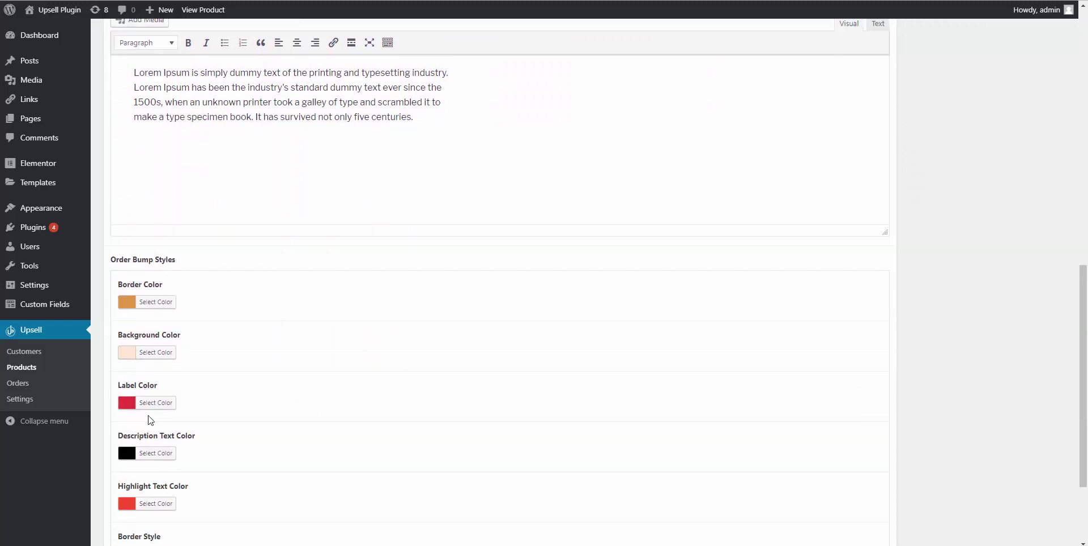
{"action": "scroll", "coordinate": [210, 289], "scroll_direction": "up", "scroll_amount": 8}
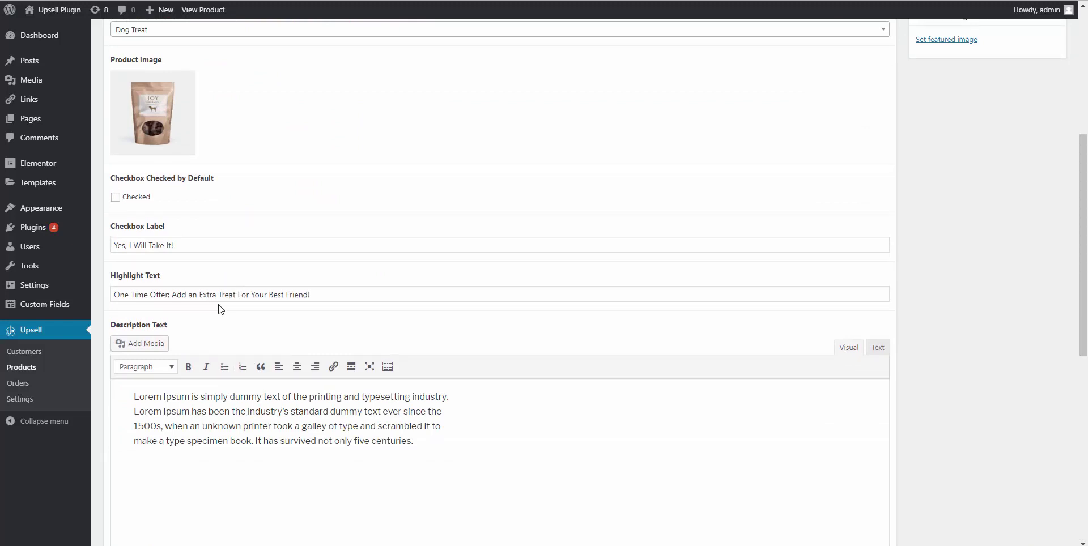
{"action": "scroll", "coordinate": [221, 309], "scroll_direction": "up", "scroll_amount": 5}
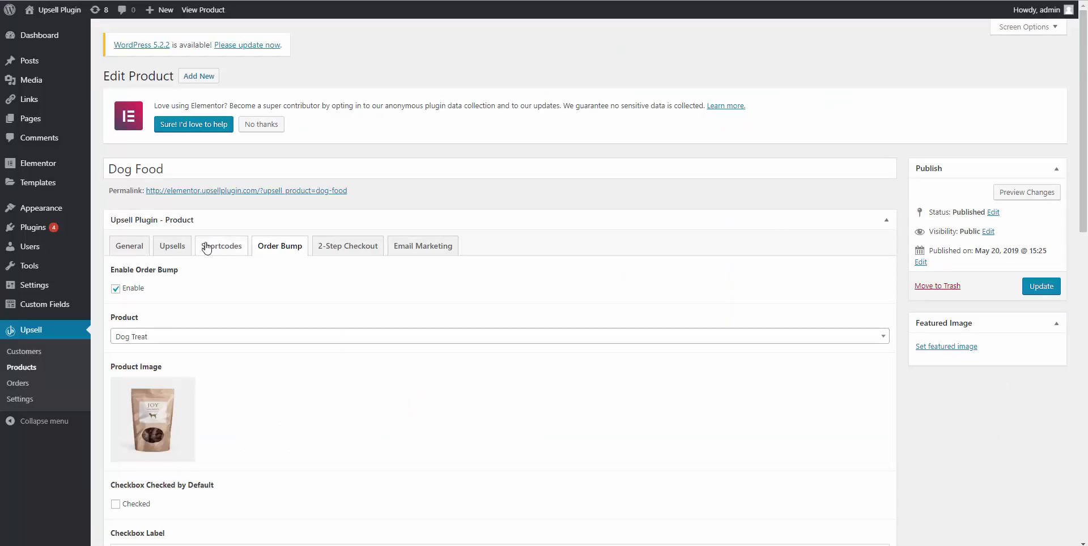
{"action": "left_click", "coordinate": [171, 258]}
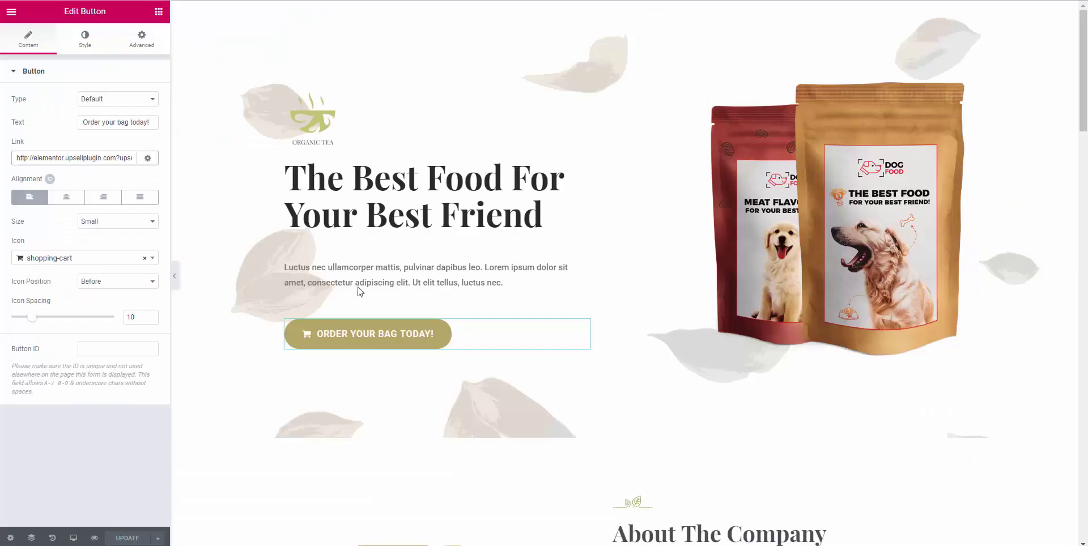
Scroll through the Dog Food page in Elementor to check the order buttons' links.
{"action": "scroll", "coordinate": [358, 292], "scroll_direction": "down", "scroll_amount": 8}
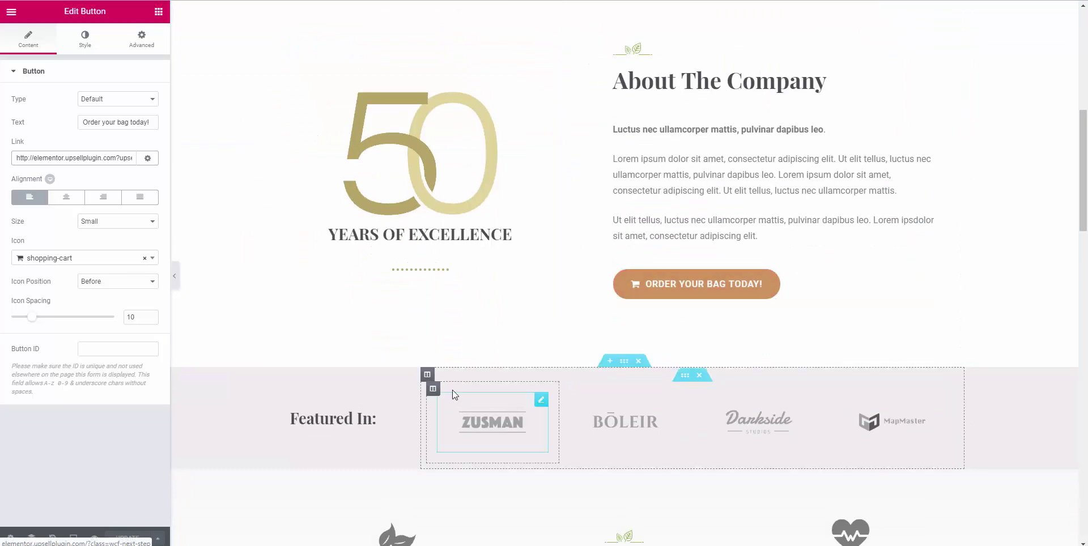
{"action": "scroll", "coordinate": [453, 389], "scroll_direction": "down", "scroll_amount": 12}
{"action": "scroll", "coordinate": [576, 386], "scroll_direction": "down", "scroll_amount": 10}
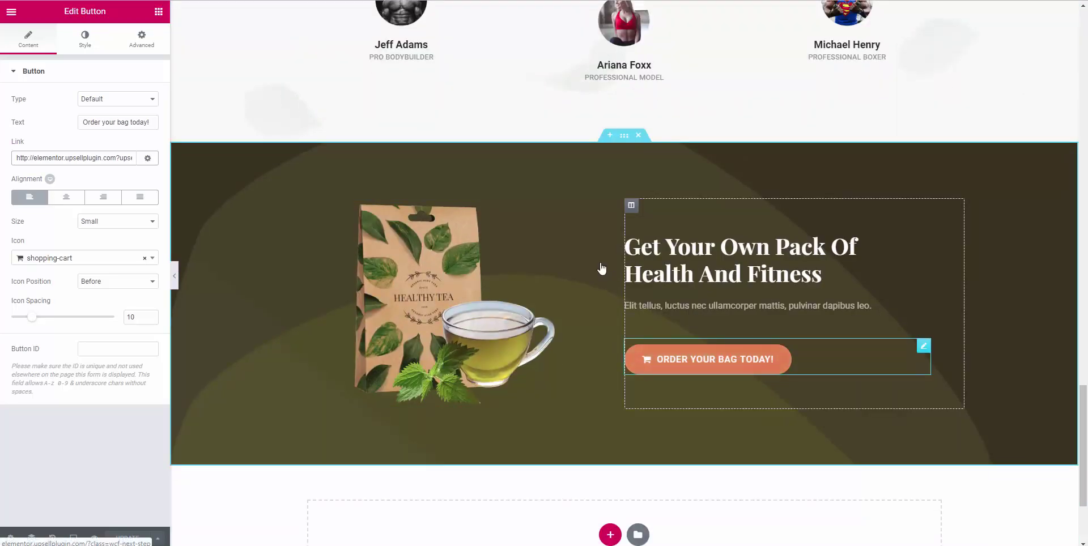
{"action": "scroll", "coordinate": [602, 268], "scroll_direction": "up", "scroll_amount": 20}
{"action": "scroll", "coordinate": [601, 267], "scroll_direction": "up", "scroll_amount": 7}
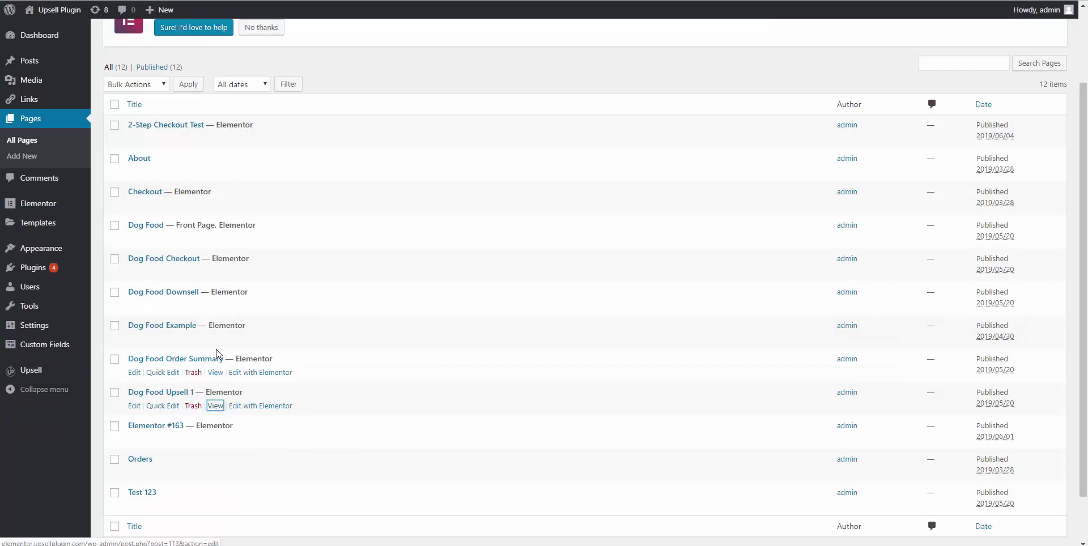
Open Dog Food Upsell 1 with Elementor in a new browser tab.
{"action": "right_click", "coordinate": [260, 416]}
{"action": "left_click", "coordinate": [287, 420]}
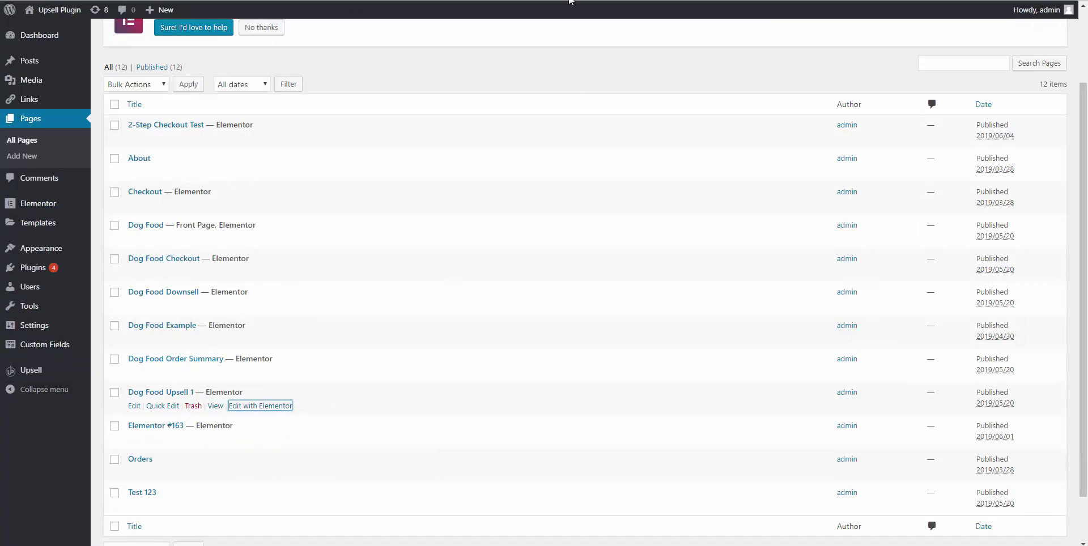
{"action": "key", "text": "ctrl+Tab"}
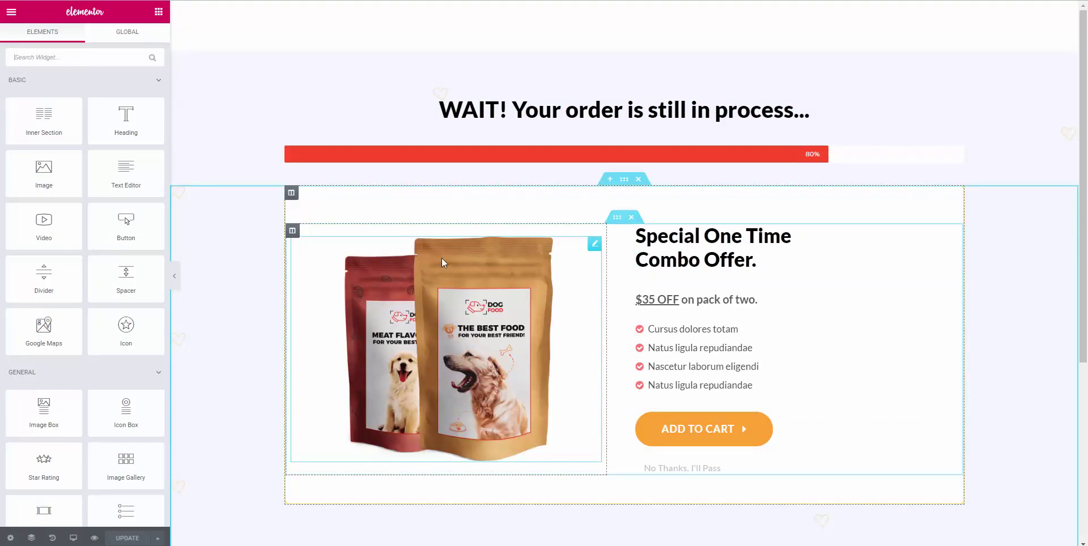
{"action": "key", "text": "ctrl+Tab"}
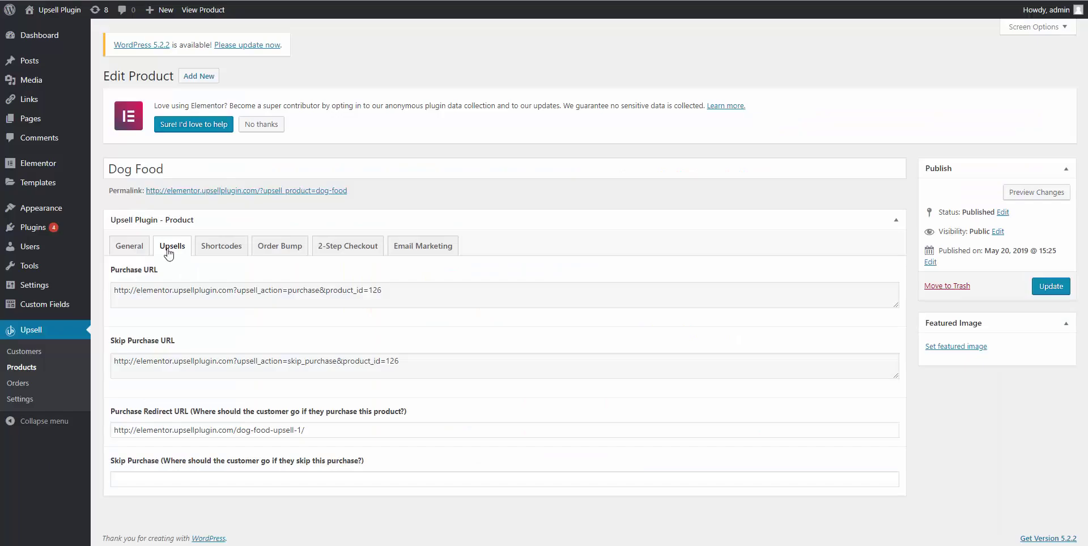
Leave the Dog Food product and open 2 Bags of Dog Food from Upsell Products.
{"action": "left_click", "coordinate": [37, 371]}
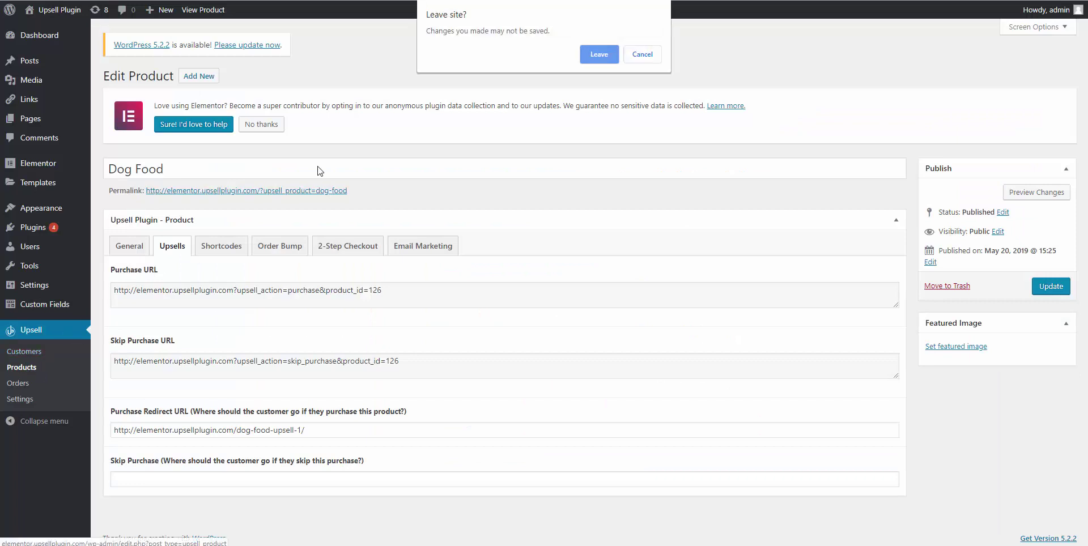
{"action": "left_click", "coordinate": [600, 62]}
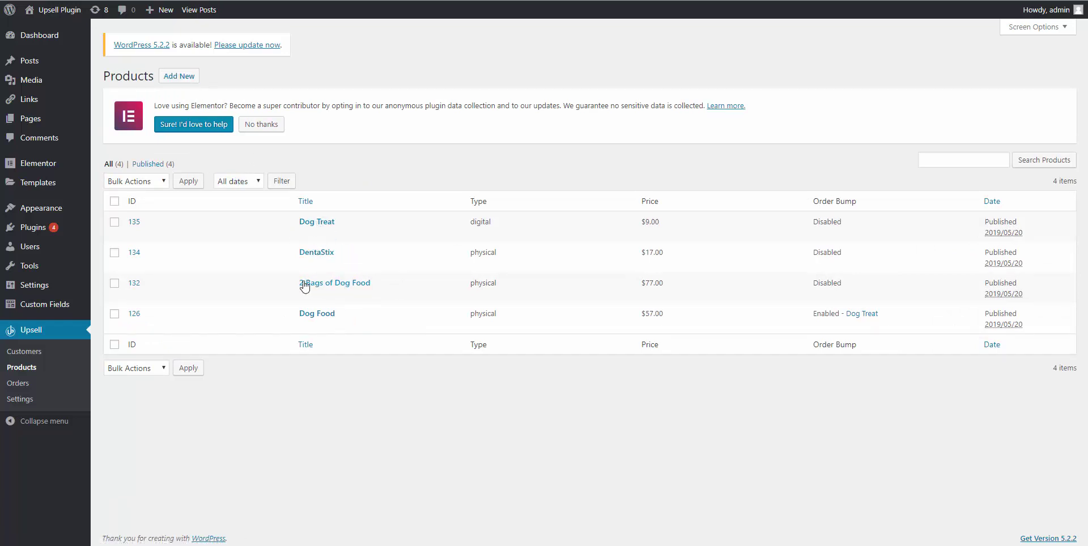
{"action": "left_click", "coordinate": [331, 285]}
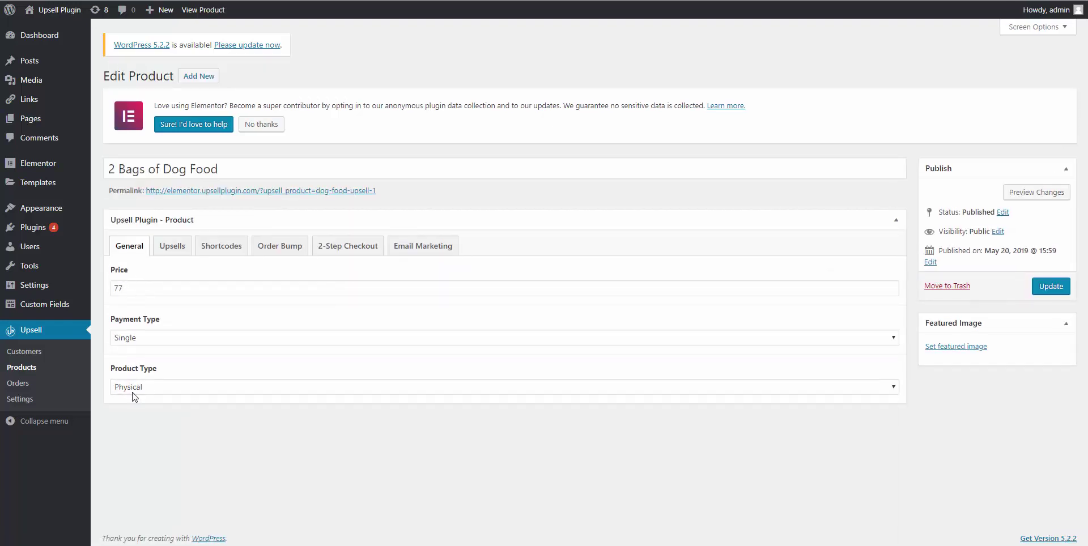
Select the 2 Bags of Dog Food Purchase URL on its Upsells tab.
{"action": "left_click", "coordinate": [175, 252]}
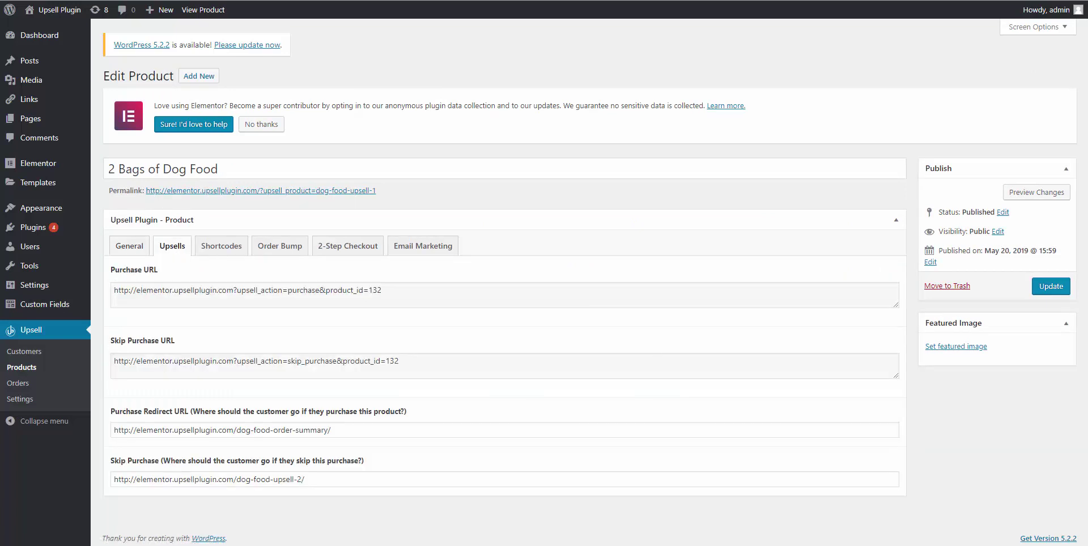
{"action": "triple_click", "coordinate": [163, 287]}
{"action": "key", "text": "ctrl+c"}
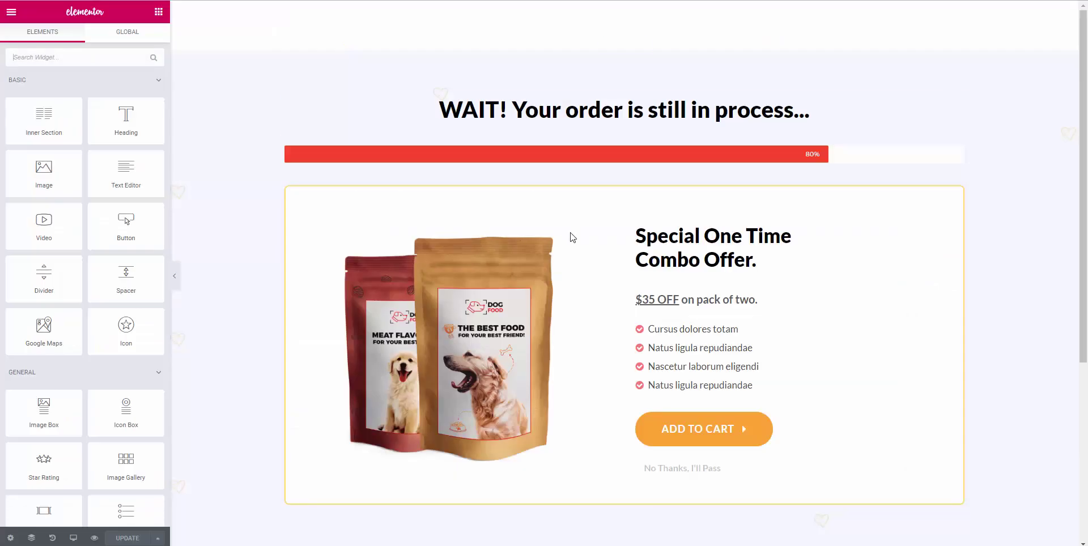
Paste the 2 Bags purchase URL into the ADD TO CART button's Link field.
{"action": "left_click", "coordinate": [704, 435]}
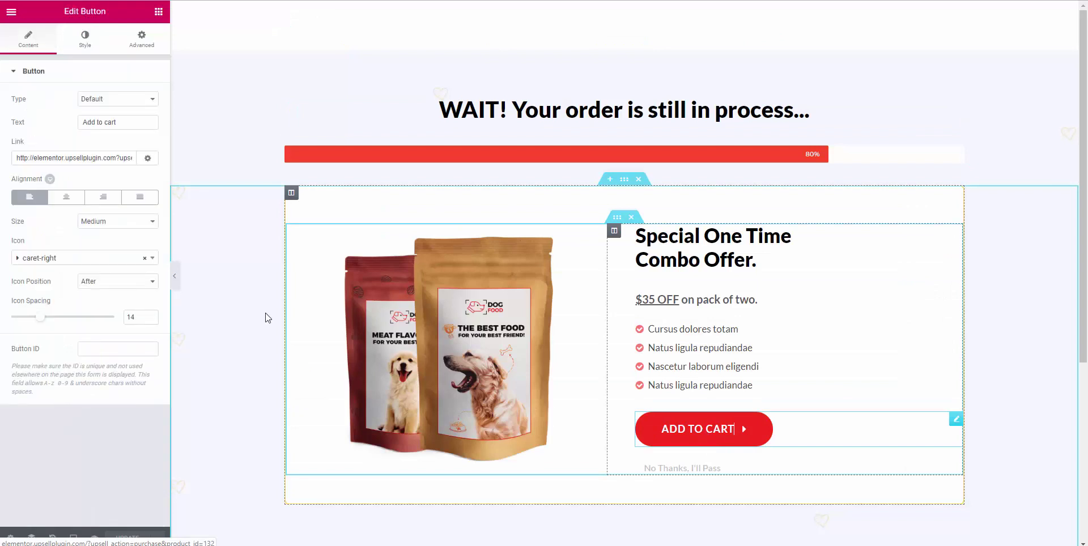
{"action": "triple_click", "coordinate": [45, 158]}
{"action": "key", "text": "ctrl+v"}
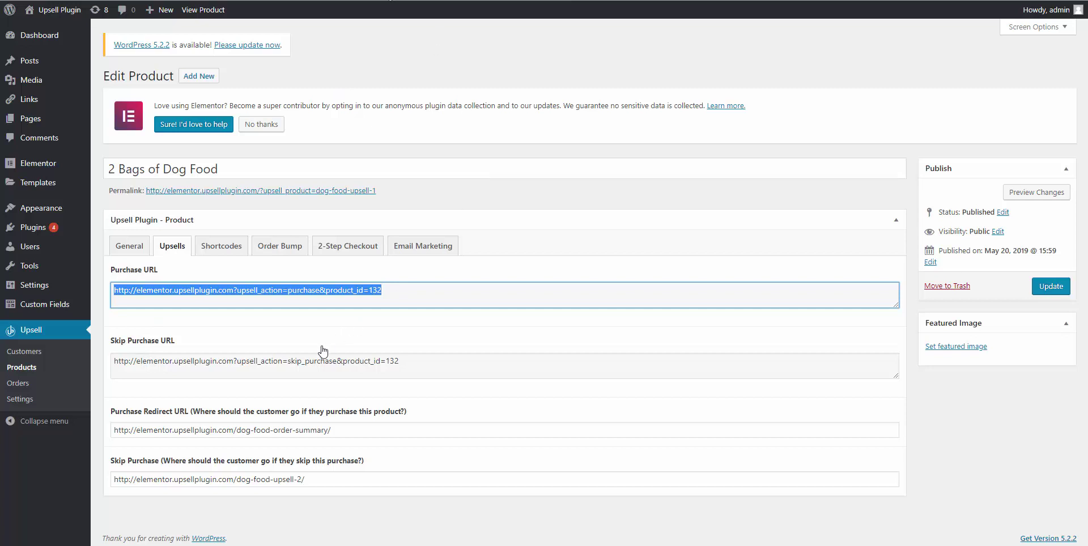
Copy the Skip Purchase URL and select the No Thanks, I'll Pass link's URL field.
{"action": "left_click", "coordinate": [306, 359]}
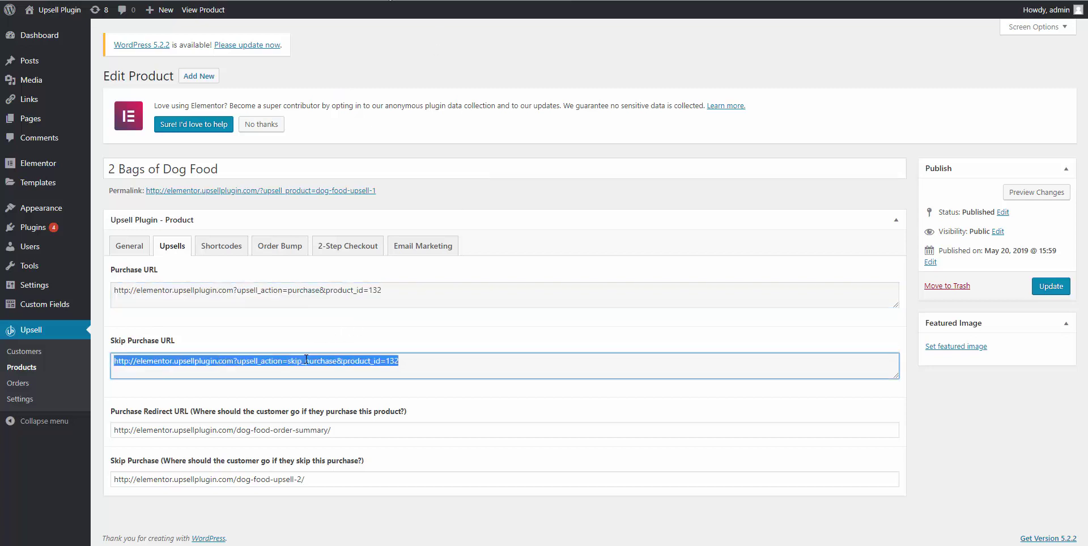
{"action": "right_click", "coordinate": [306, 359]}
{"action": "left_click", "coordinate": [331, 369]}
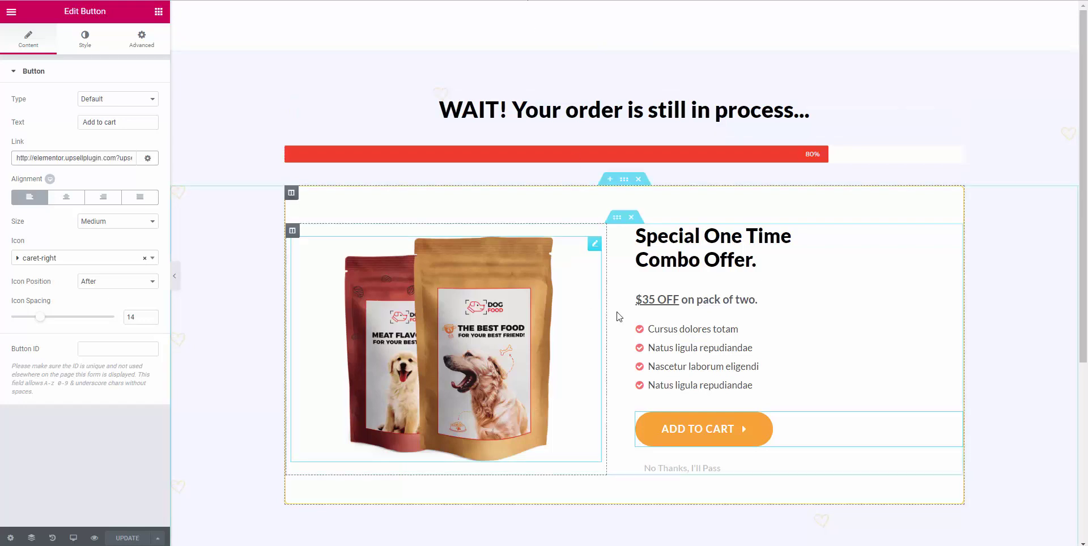
{"action": "scroll", "coordinate": [649, 376], "scroll_direction": "down", "scroll_amount": 2}
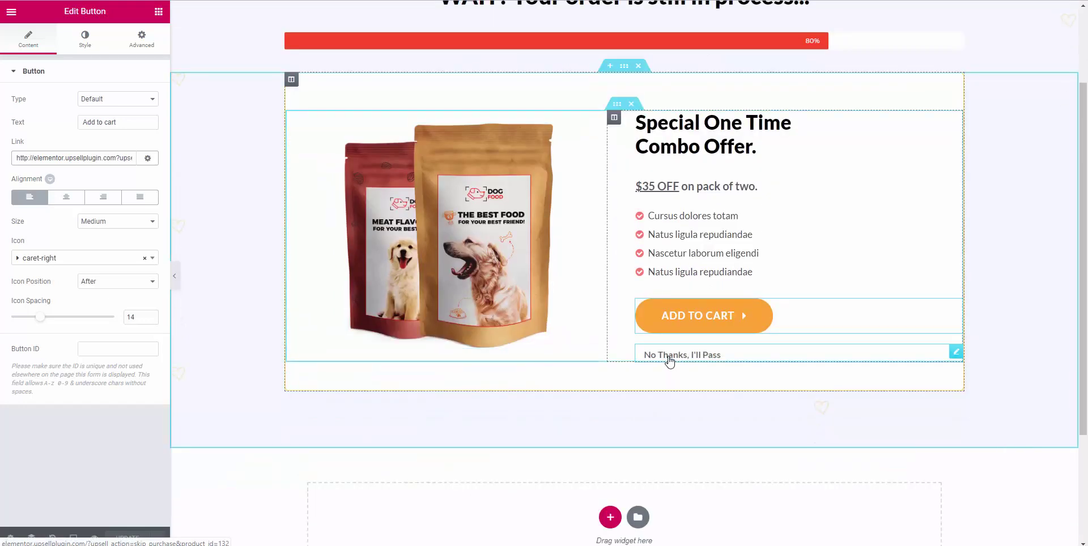
{"action": "left_click", "coordinate": [669, 359]}
{"action": "double_click", "coordinate": [669, 359]}
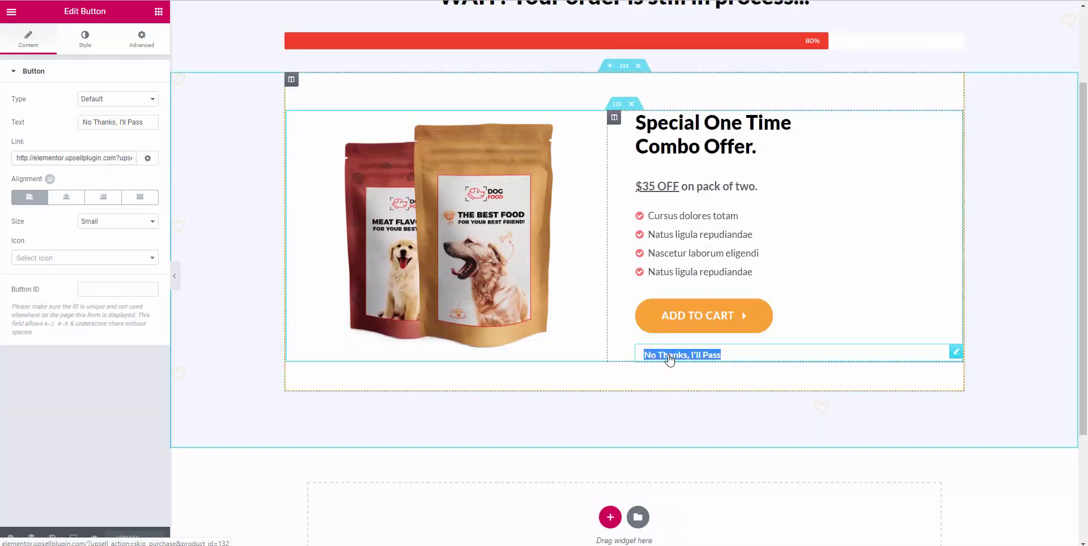
{"action": "triple_click", "coordinate": [67, 158]}
{"action": "left_click", "coordinate": [67, 157]}
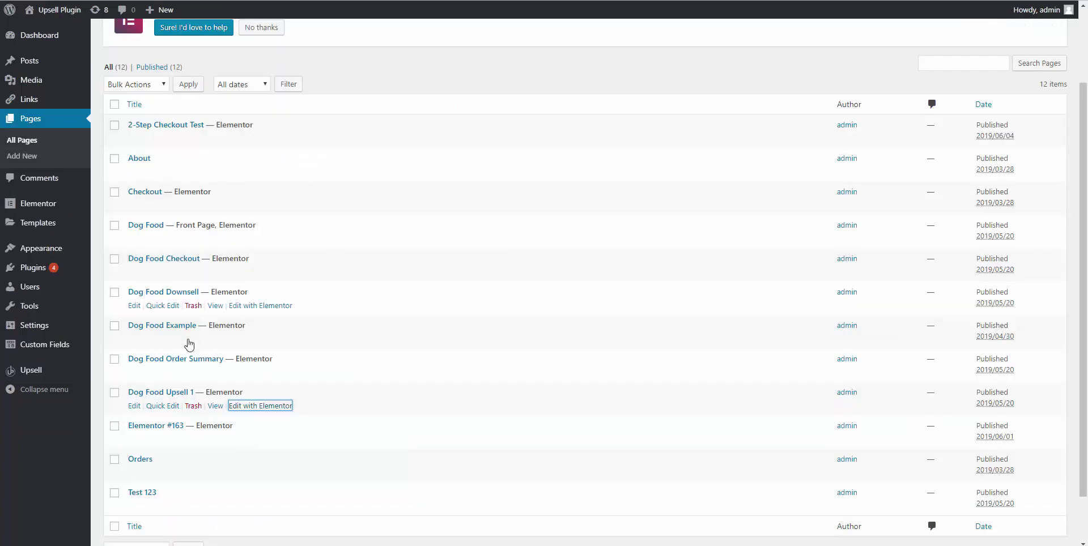
Set the Purchase Redirect URL to the Dog Food Order Summary page's address.
{"action": "right_click", "coordinate": [225, 377]}
{"action": "left_click", "coordinate": [259, 390]}
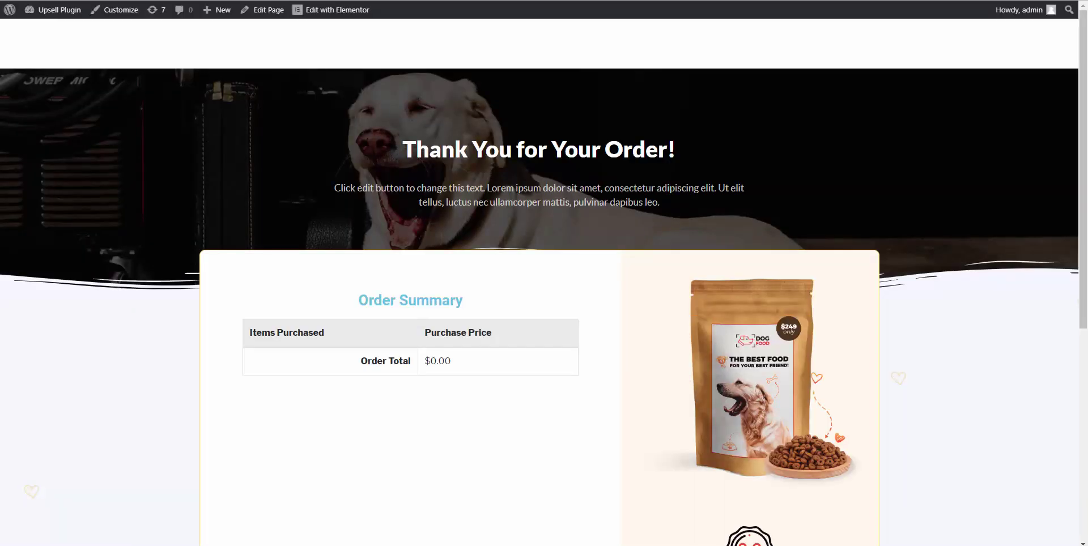
{"action": "right_click", "coordinate": [332, 1]}
{"action": "left_click", "coordinate": [363, 48]}
{"action": "key", "text": "alt+Tab"}
{"action": "triple_click", "coordinate": [320, 430]}
{"action": "key", "text": "ctrl+v"}
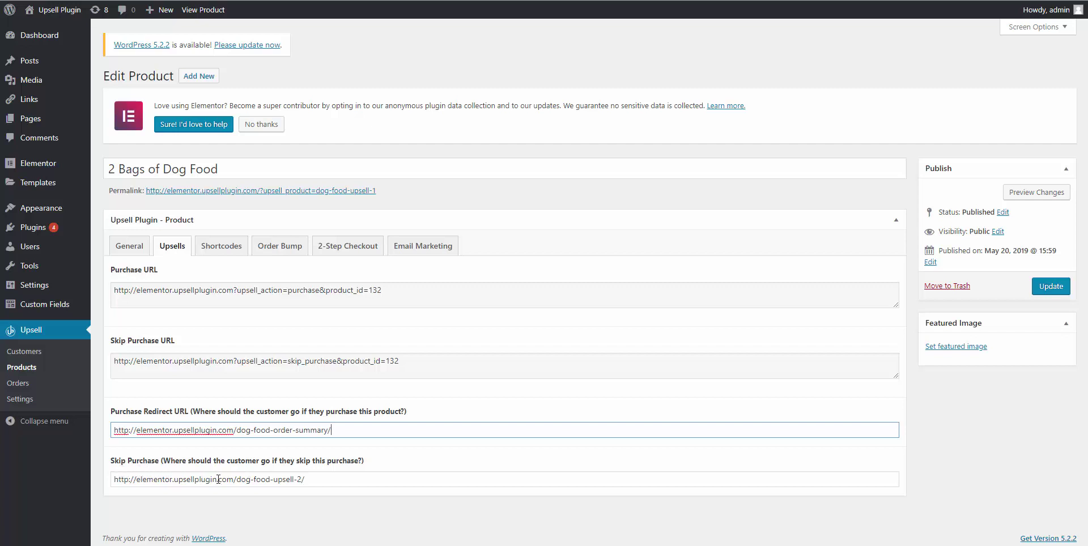
Set the Skip Purchase redirect to the Dog Food Downsell page's address and show Email Marketing.
{"action": "key", "text": "ctrl+Tab"}
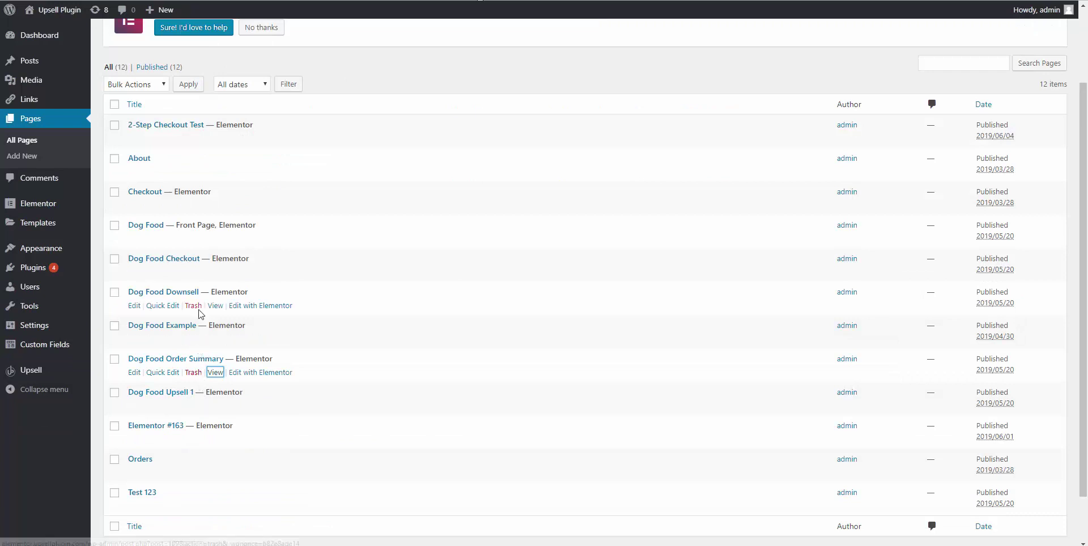
{"action": "right_click", "coordinate": [212, 310]}
{"action": "left_click", "coordinate": [233, 312]}
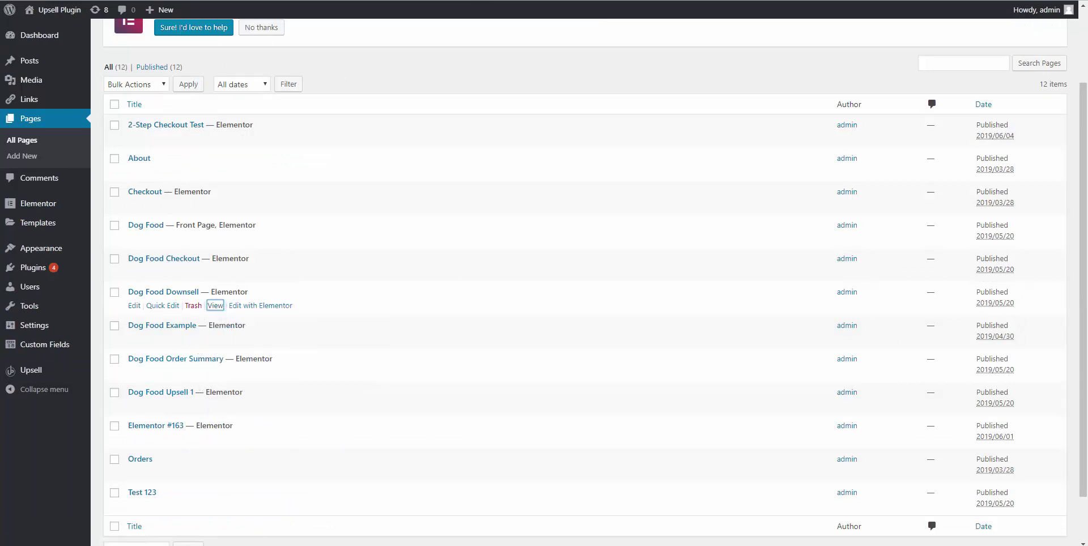
{"action": "key", "text": "ctrl+Tab"}
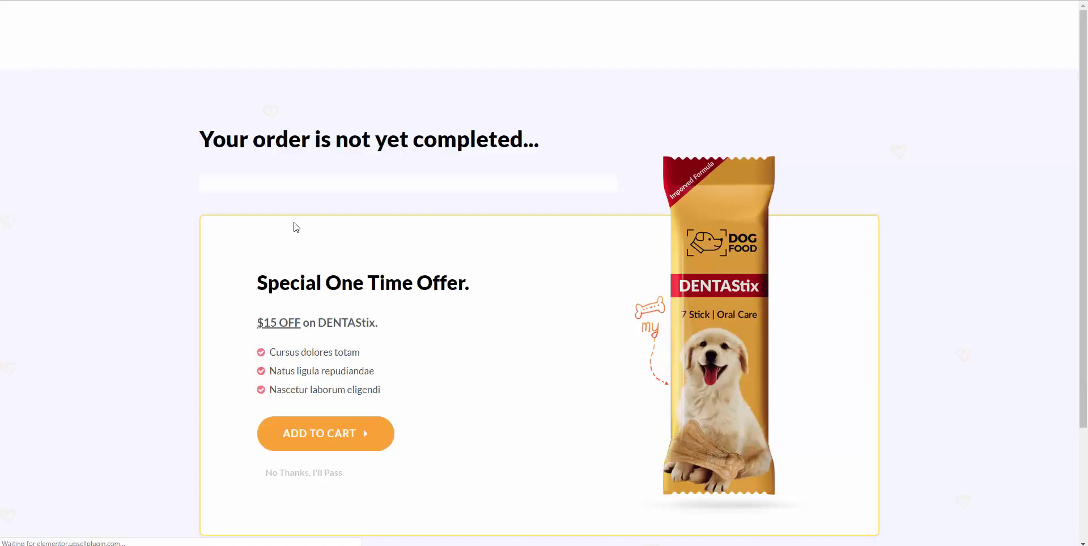
{"action": "right_click", "coordinate": [296, 1]}
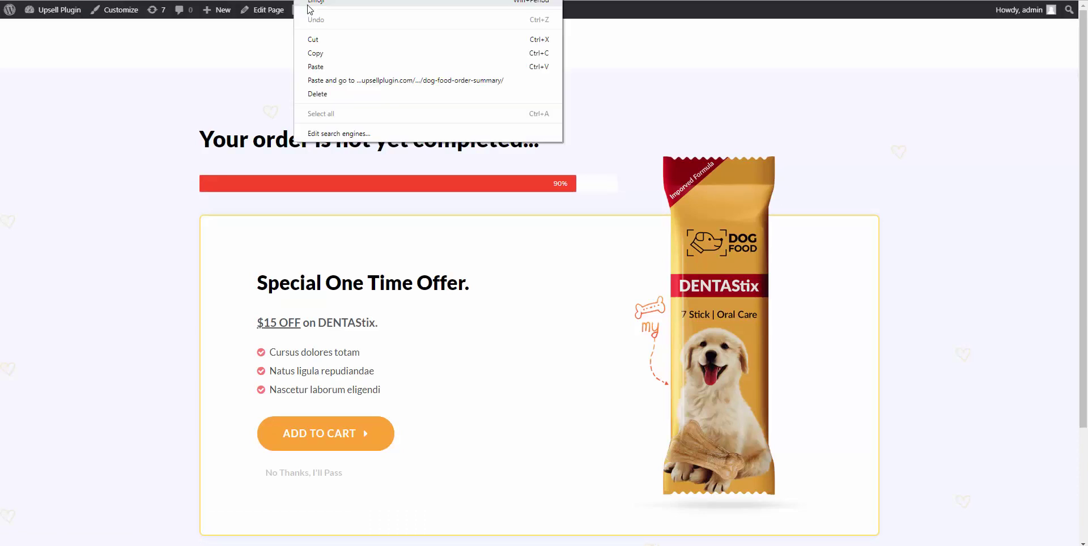
{"action": "left_click", "coordinate": [342, 54]}
{"action": "key", "text": "ctrl+shift+Tab"}
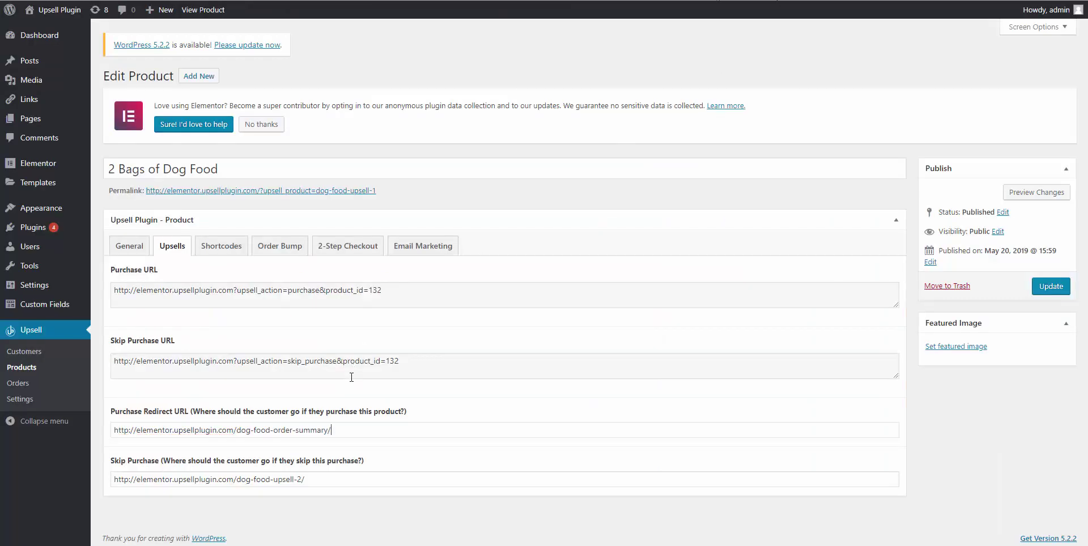
{"action": "triple_click", "coordinate": [291, 475]}
{"action": "key", "text": "ctrl+v"}
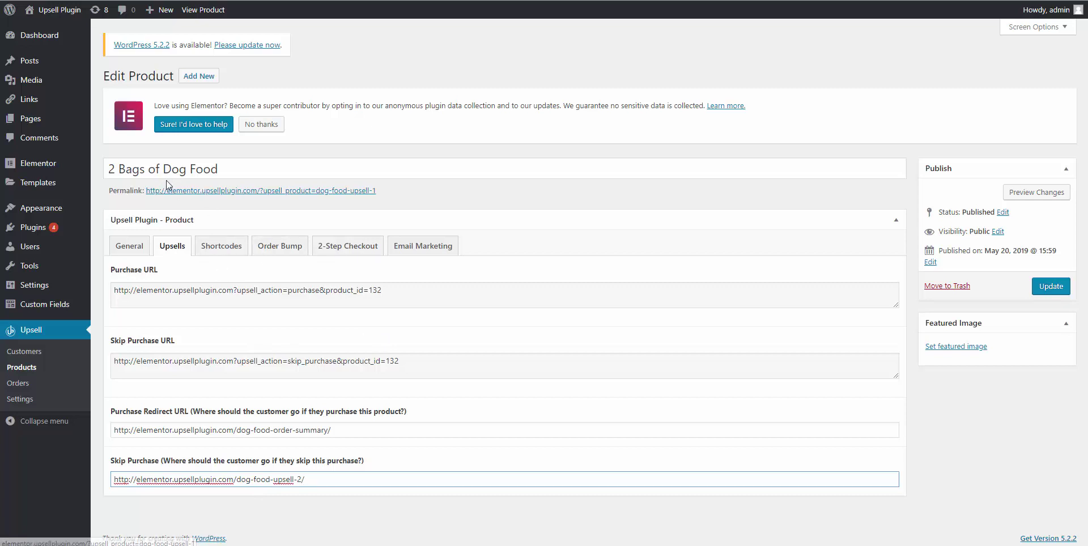
{"action": "left_click", "coordinate": [406, 252]}
Save the 2 Bags of Dog Food product and return to the Upsell Products list.
{"action": "scroll", "coordinate": [242, 323], "scroll_direction": "down", "scroll_amount": 2}
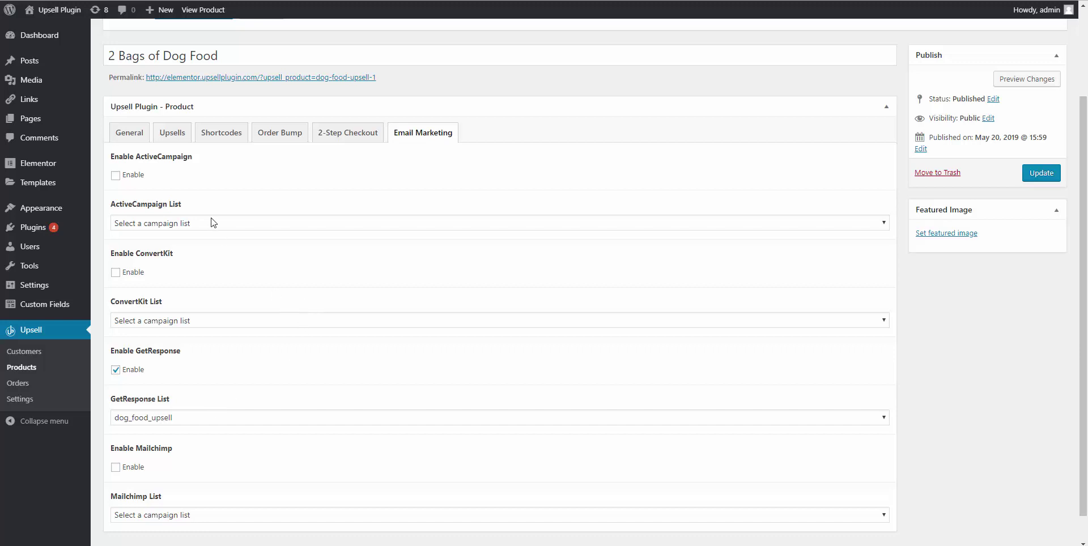
{"action": "left_click", "coordinate": [1039, 173]}
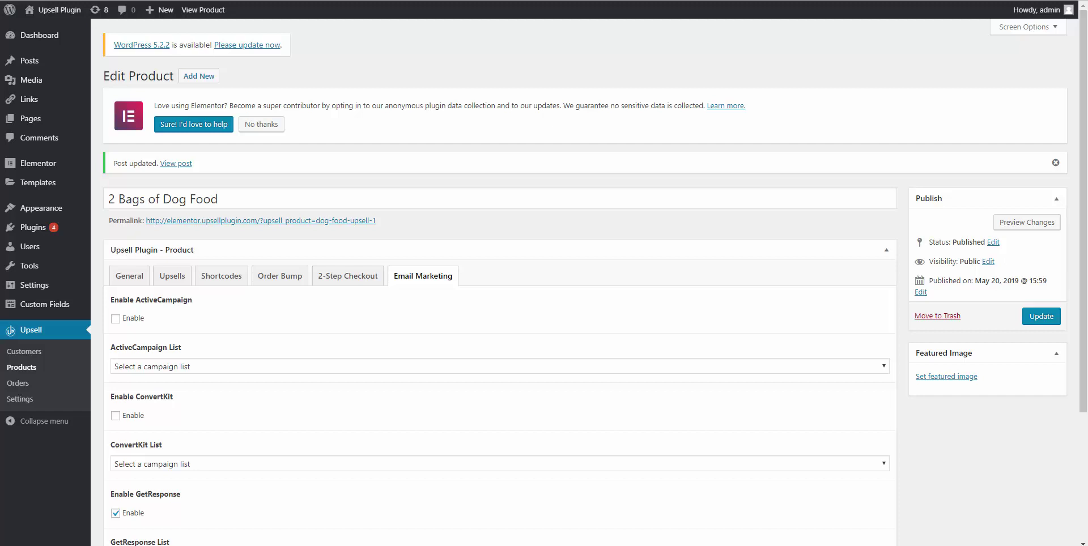
{"action": "left_click", "coordinate": [21, 368]}
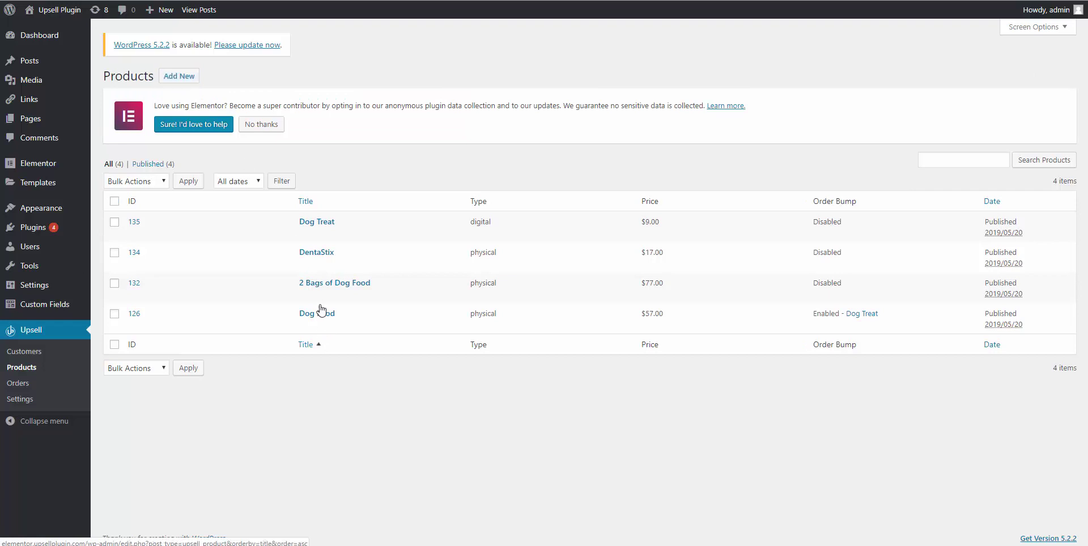
Edit DentaStix, and open the Dog Food Downsell page in Elementor in a new tab.
{"action": "left_click", "coordinate": [325, 255]}
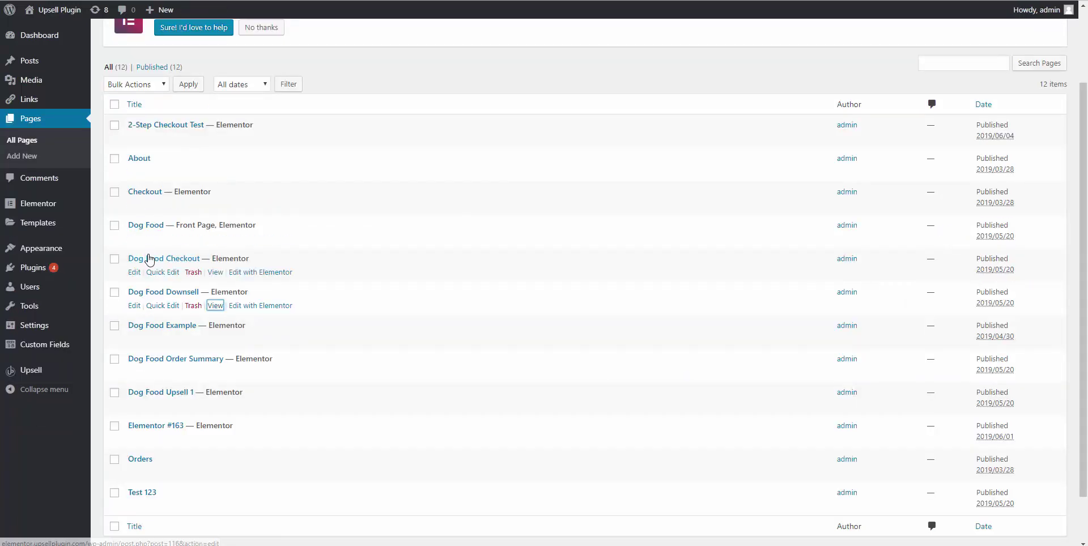
{"action": "right_click", "coordinate": [237, 307]}
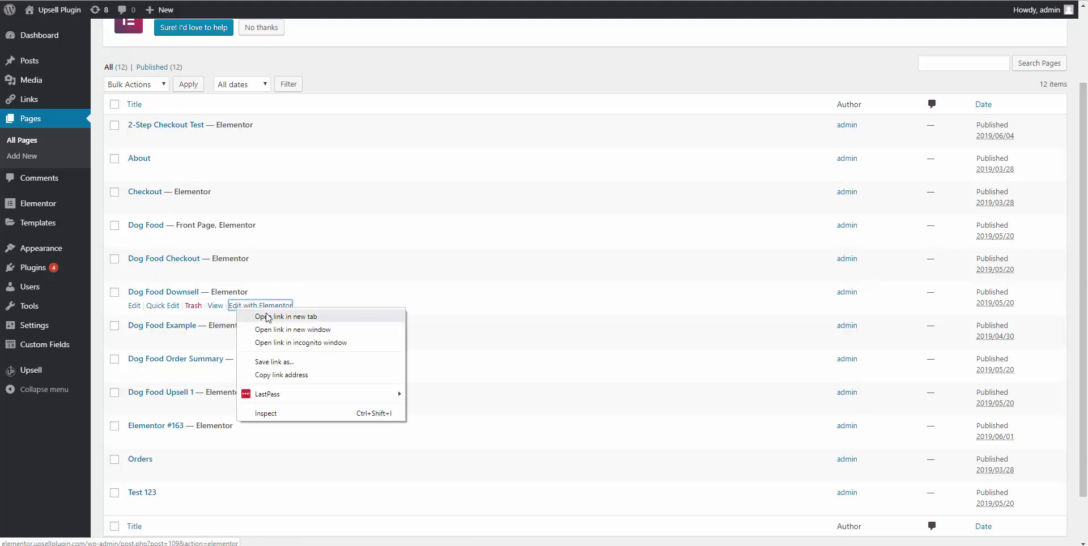
{"action": "left_click", "coordinate": [268, 321]}
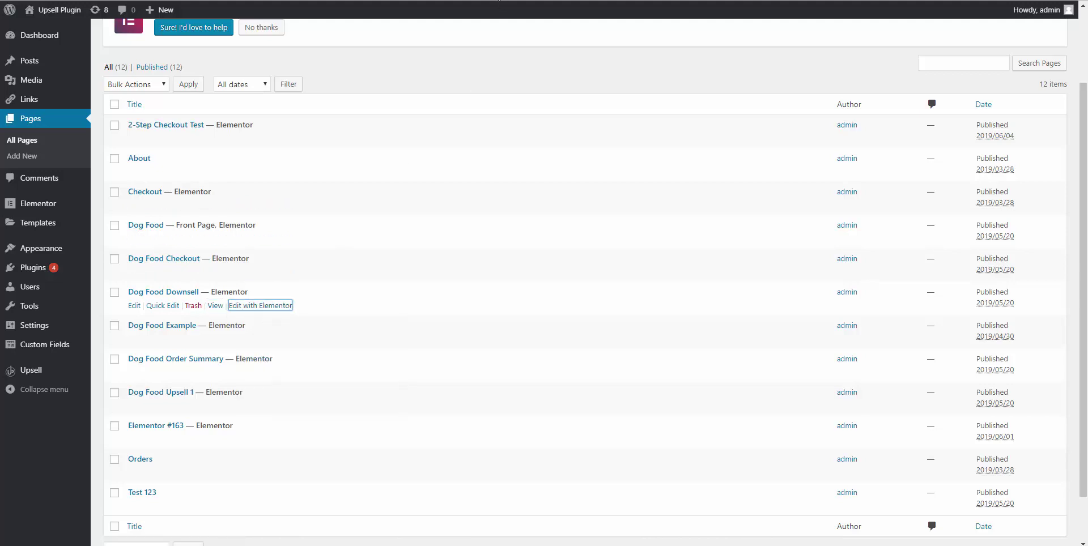
{"action": "key", "text": "ctrl+Tab"}
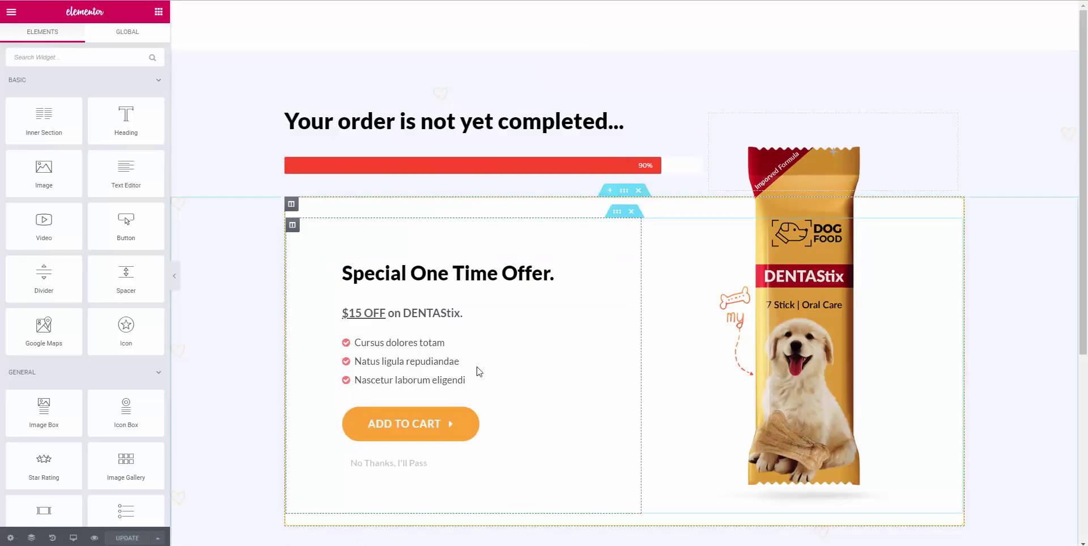
{"action": "scroll", "coordinate": [422, 436], "scroll_direction": "down", "scroll_amount": 1}
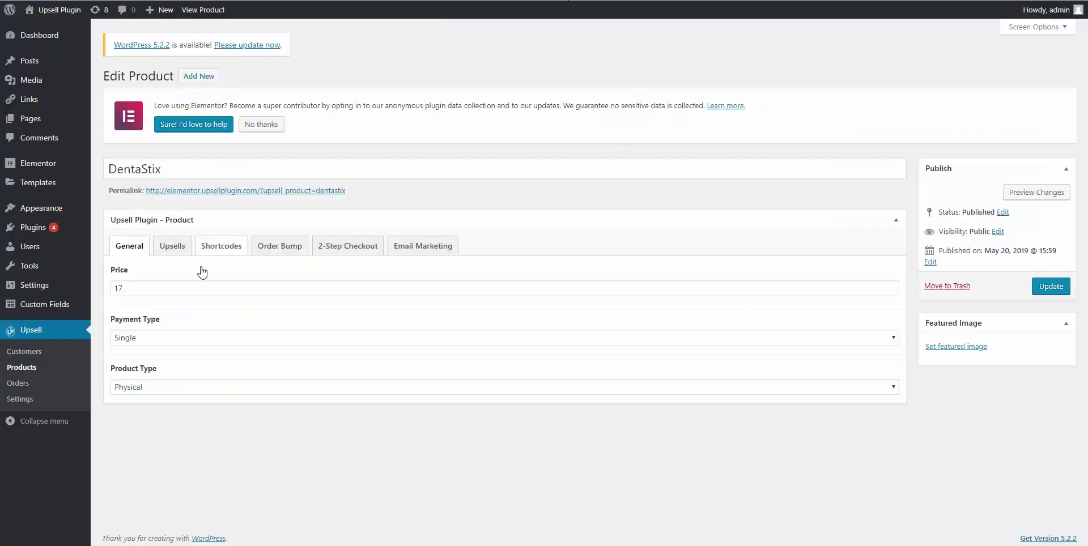
Keep DentaStix's Single payment type and Physical product type, then show its upsell URLs.
{"action": "left_click", "coordinate": [135, 338]}
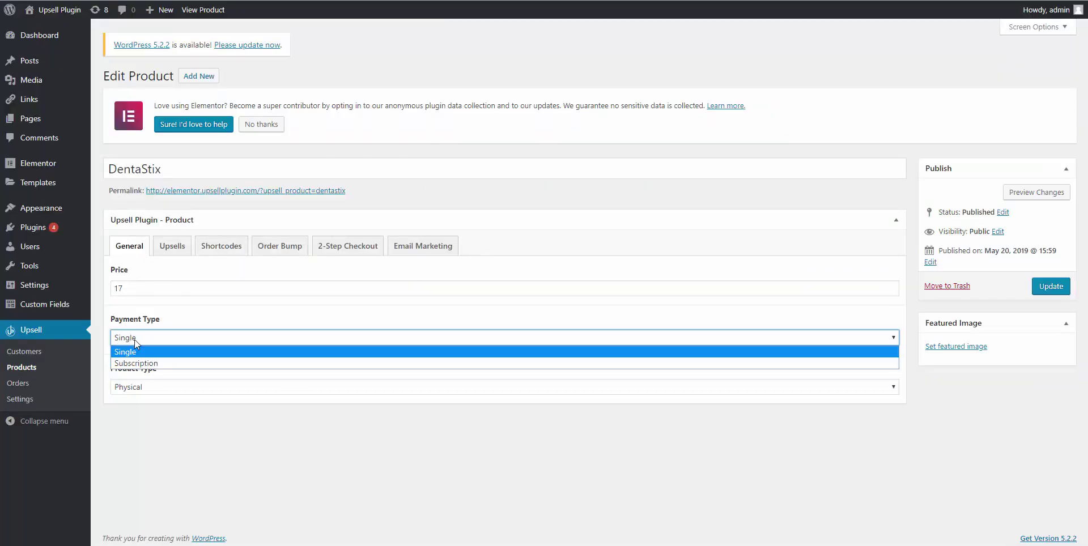
{"action": "left_click", "coordinate": [135, 339]}
{"action": "left_click", "coordinate": [143, 393]}
{"action": "left_click", "coordinate": [143, 394]}
{"action": "left_click", "coordinate": [175, 248]}
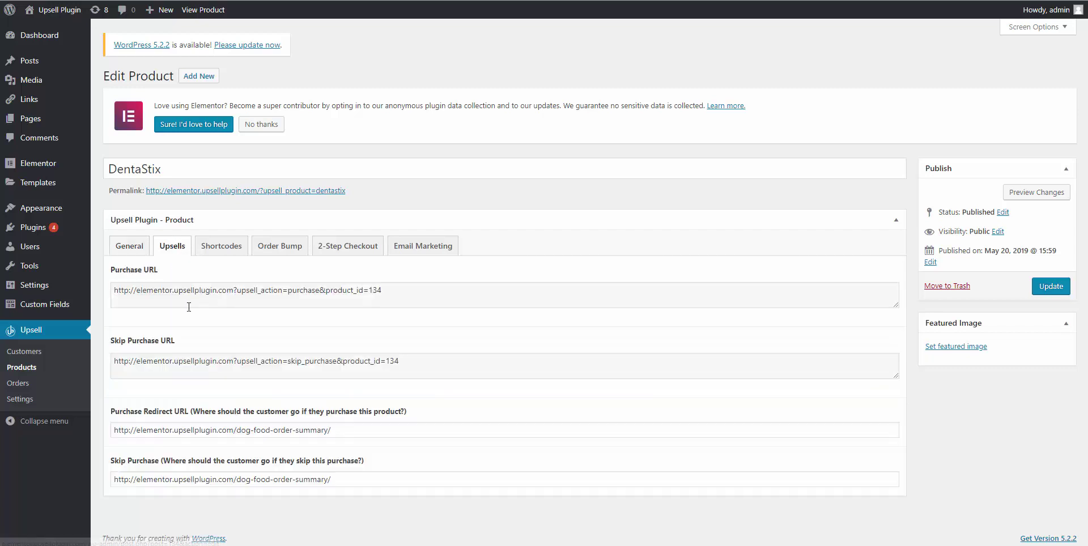
Make DentaStix's Purchase URL the ADD TO CART button's link on the downsell page.
{"action": "left_click", "coordinate": [216, 292]}
{"action": "key", "text": "ctrl+a"}
{"action": "right_click", "coordinate": [216, 296]}
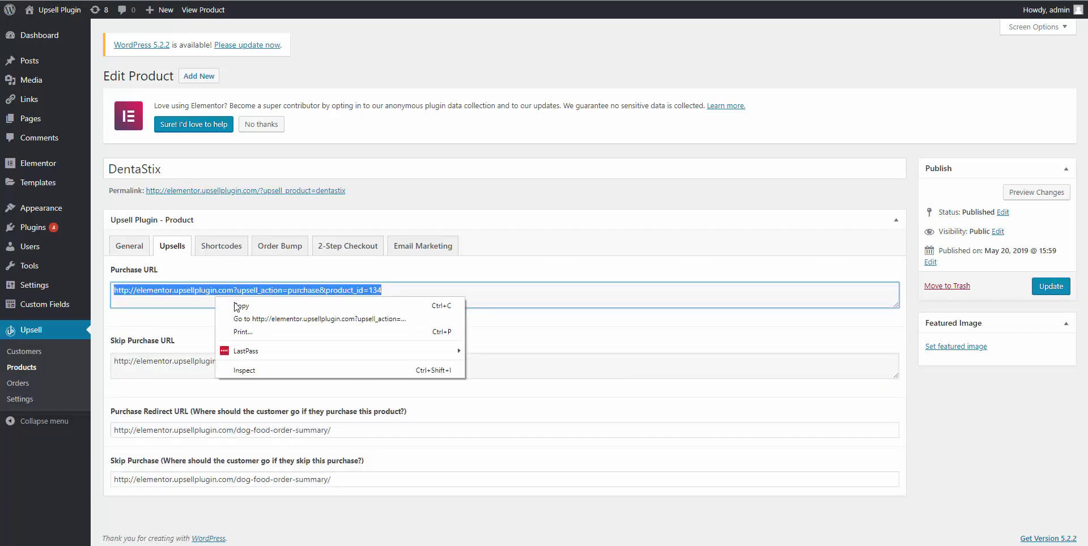
{"action": "left_click", "coordinate": [244, 307]}
{"action": "left_click", "coordinate": [461, 2]}
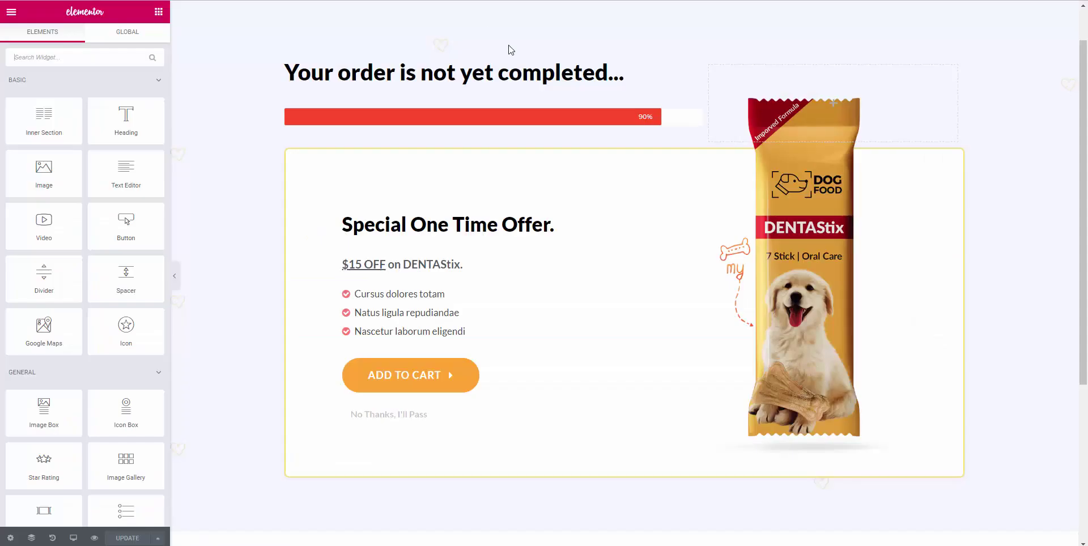
{"action": "left_click", "coordinate": [66, 156]}
{"action": "key", "text": "ctrl+a"}
{"action": "key", "text": "ctrl+v"}
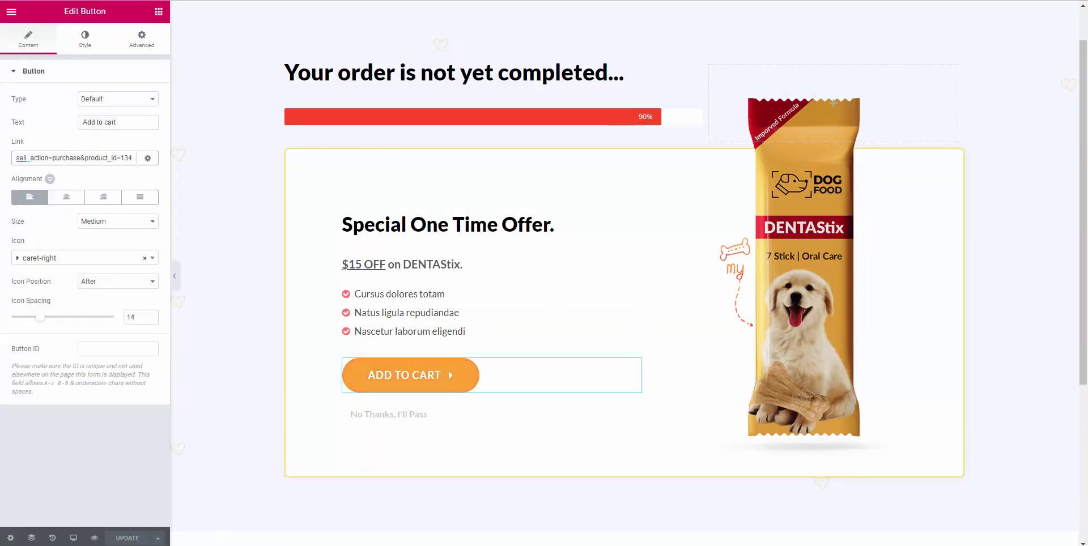
Make the Skip Purchase URL the No Thanks, I'll Pass button's link.
{"action": "key", "text": "ctrl+Tab"}
{"action": "left_click", "coordinate": [179, 359]}
{"action": "key", "text": "ctrl+a"}
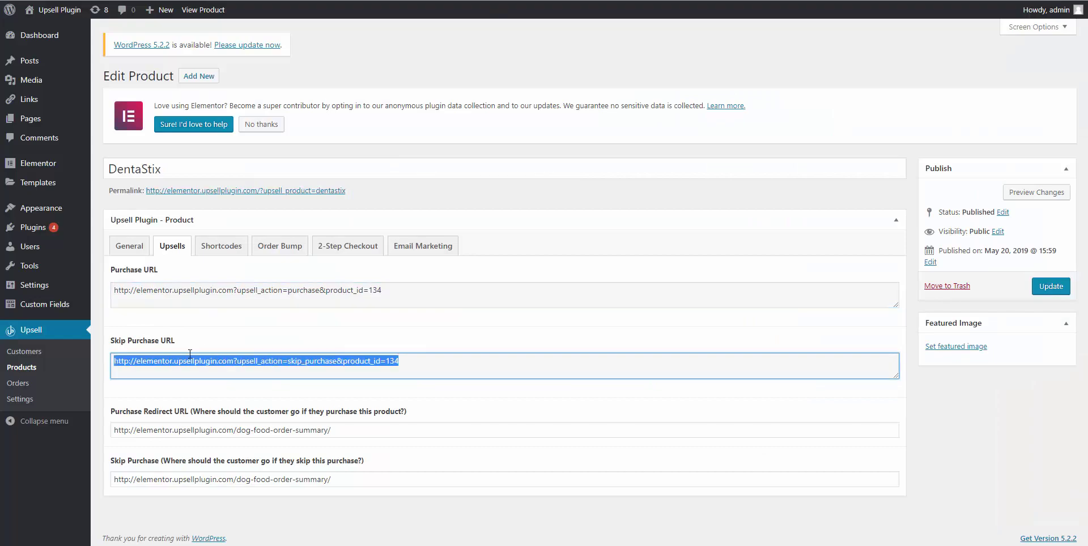
{"action": "key", "text": "ctrl+Tab"}
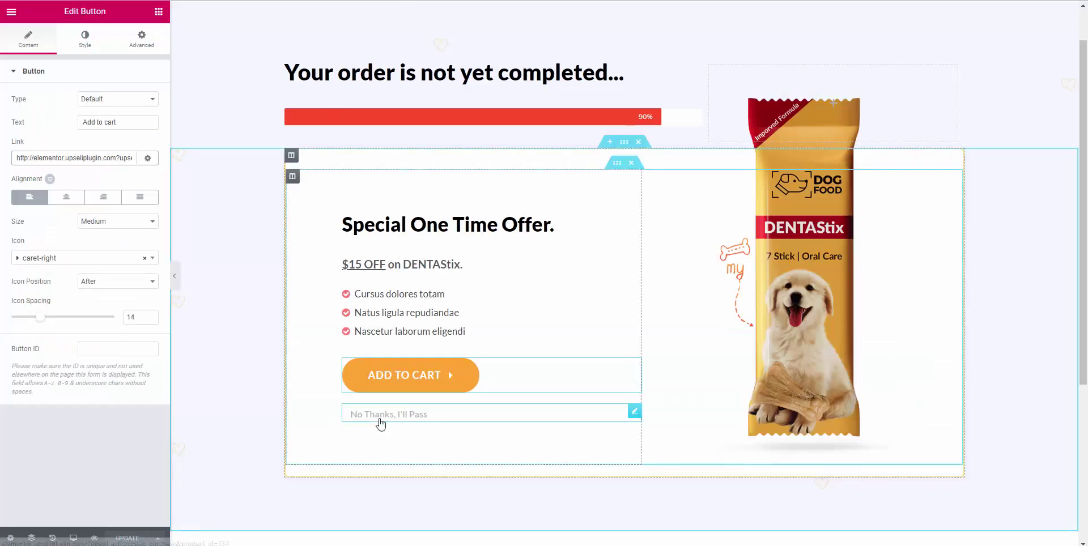
{"action": "left_click", "coordinate": [380, 419]}
{"action": "double_click", "coordinate": [374, 414]}
{"action": "key", "text": "ctrl+a"}
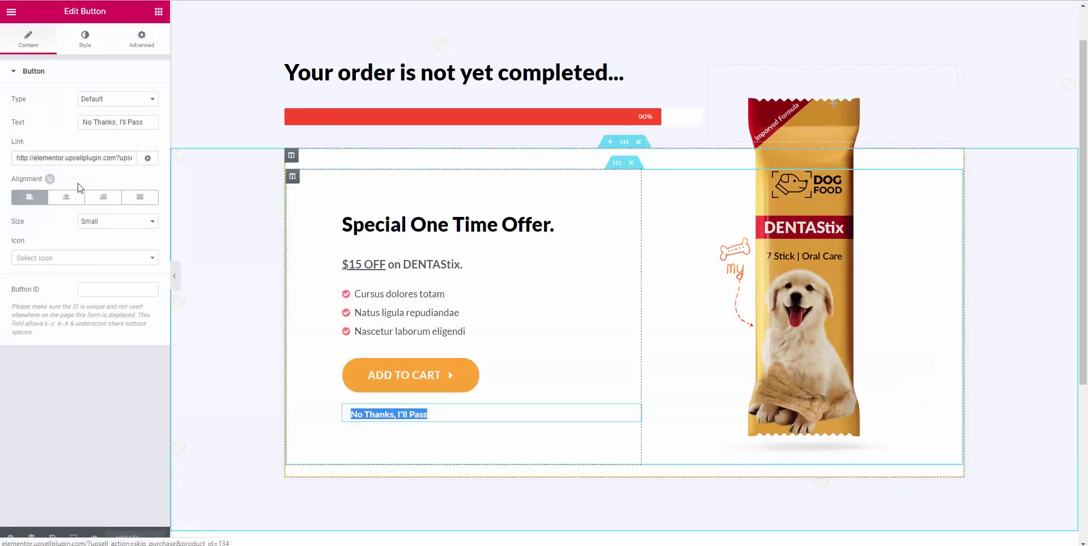
{"action": "left_click", "coordinate": [73, 158]}
{"action": "key", "text": "ctrl+a"}
{"action": "key", "text": "ctrl+v"}
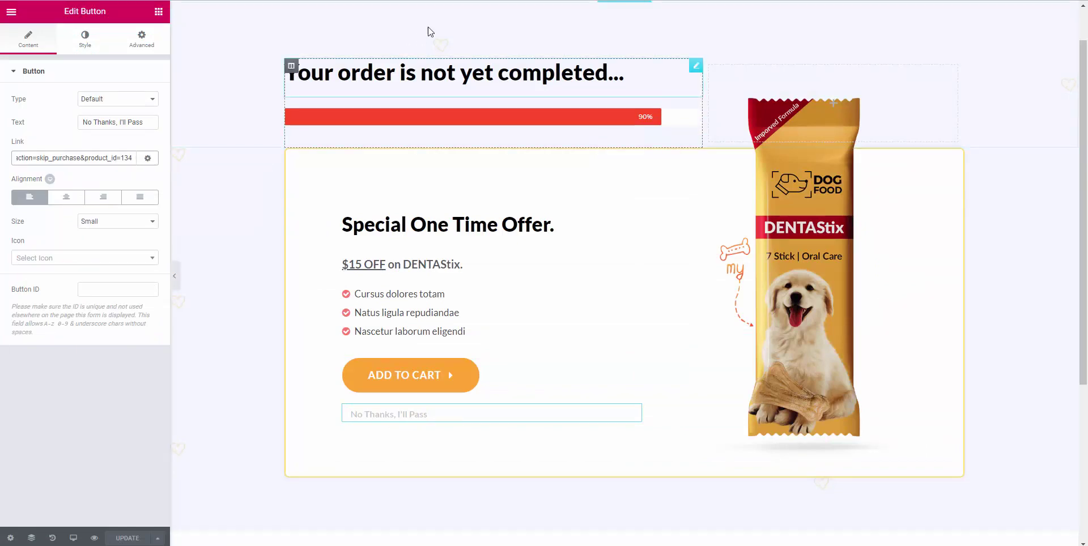
{"action": "key", "text": "ctrl+Tab"}
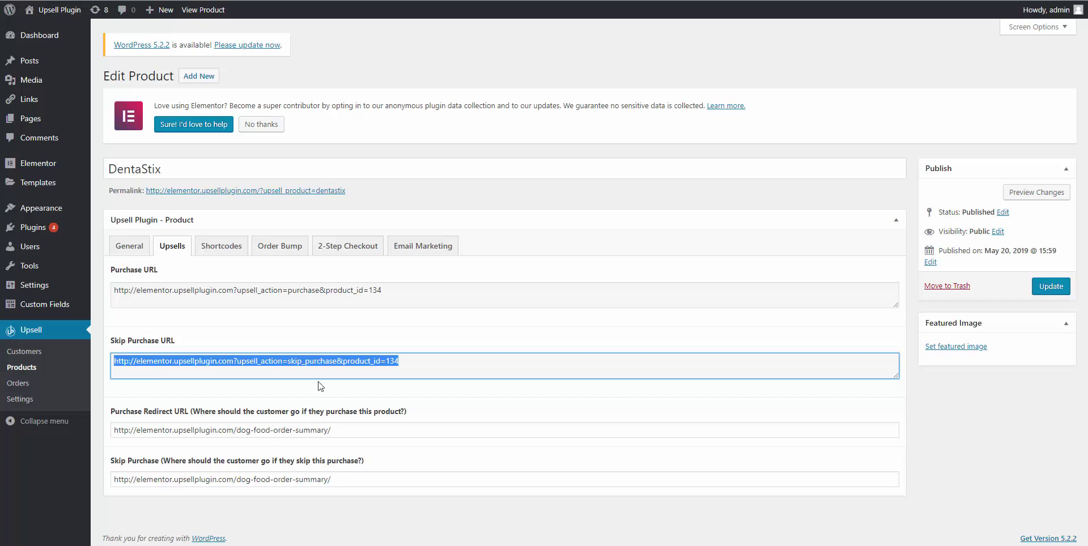
Copy the dog-food-order-summary page's public address from the Pages list.
{"action": "key", "text": "ctrl+Tab"}
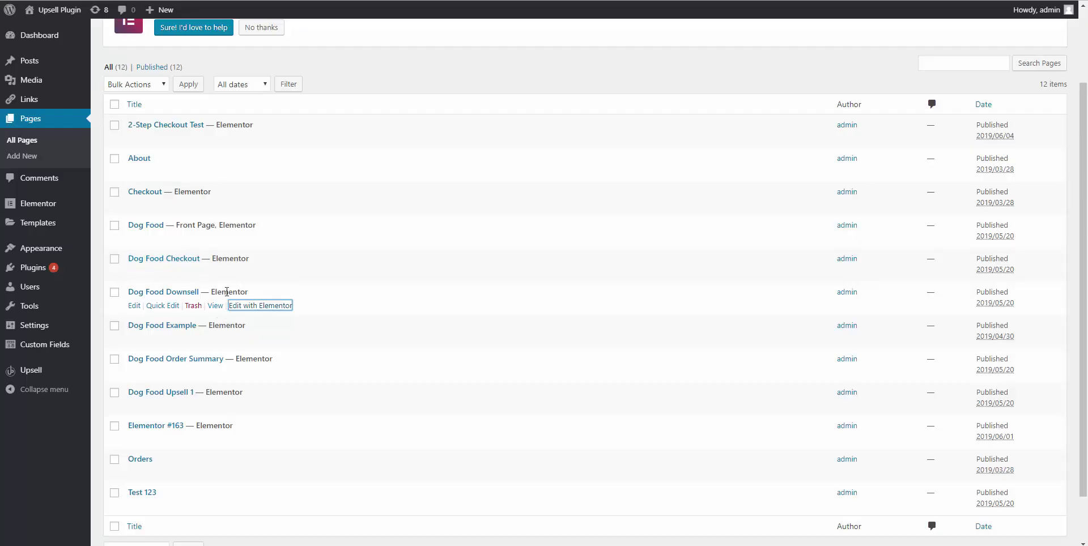
{"action": "right_click", "coordinate": [215, 372]}
{"action": "left_click", "coordinate": [244, 376]}
{"action": "key", "text": "ctrl+Tab"}
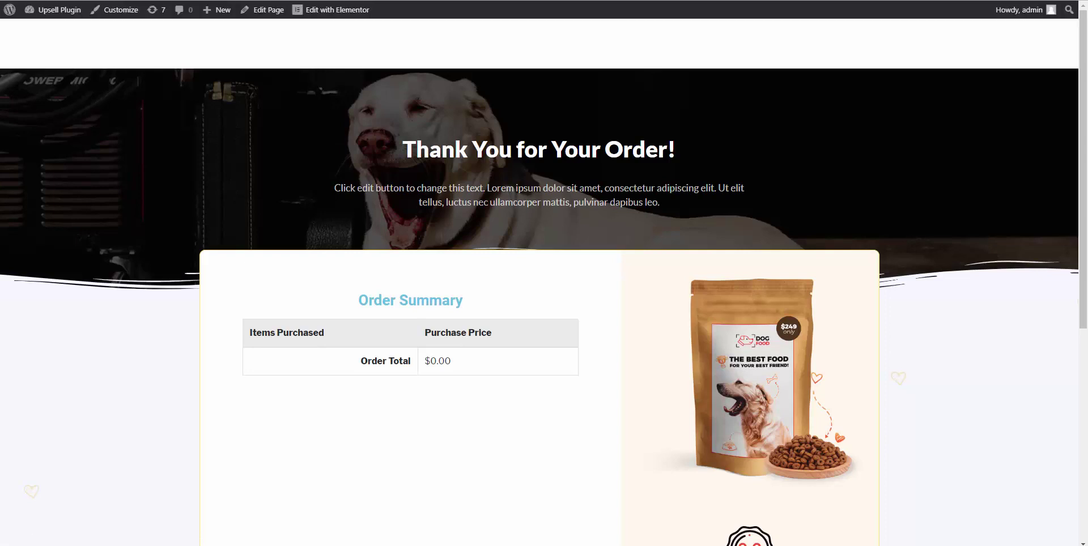
{"action": "right_click", "coordinate": [359, 2]}
{"action": "left_click", "coordinate": [369, 61]}
{"action": "key", "text": "ctrl+shift+Tab"}
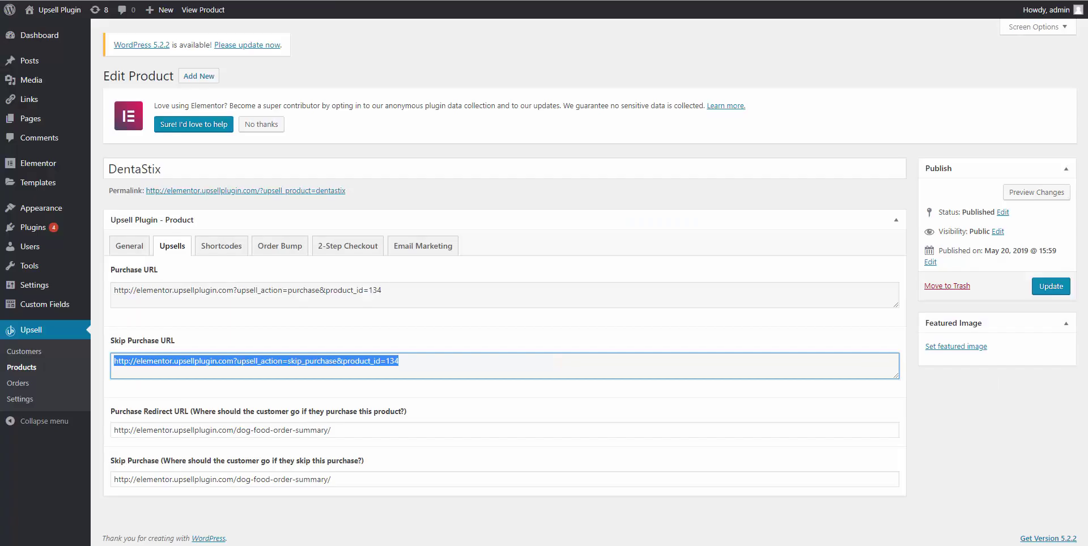
Paste the order summary URL into DentaStix's Purchase Redirect and Skip Purchase fields.
{"action": "double_click", "coordinate": [316, 429]}
{"action": "triple_click", "coordinate": [316, 429]}
{"action": "key", "text": "ctrl+v"}
{"action": "triple_click", "coordinate": [313, 479]}
{"action": "key", "text": "ctrl+v"}
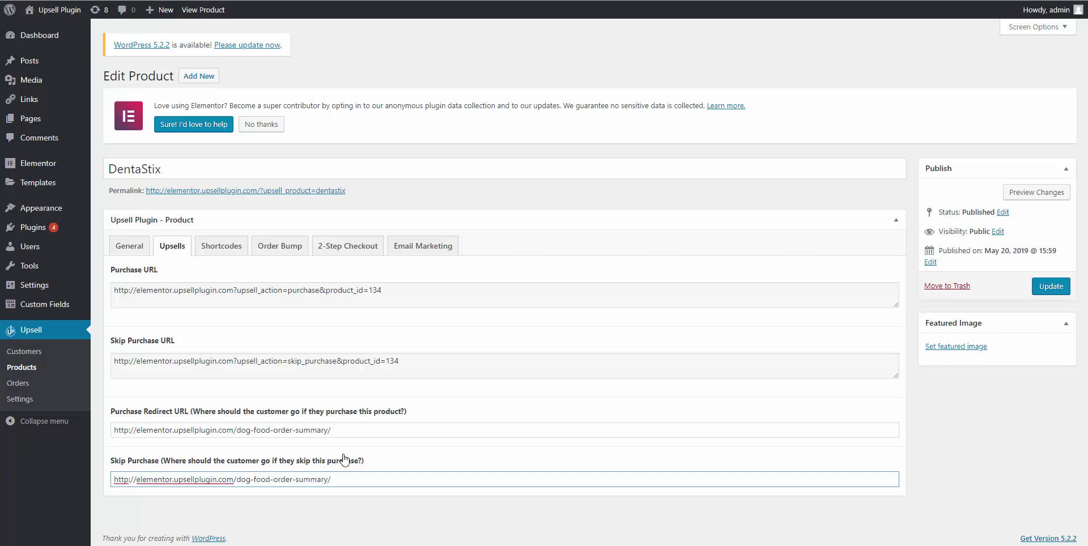
Save DentaStix with GetResponse enabled on the dog_food_dentasrix list, then go to GetResponse.
{"action": "left_click", "coordinate": [430, 253]}
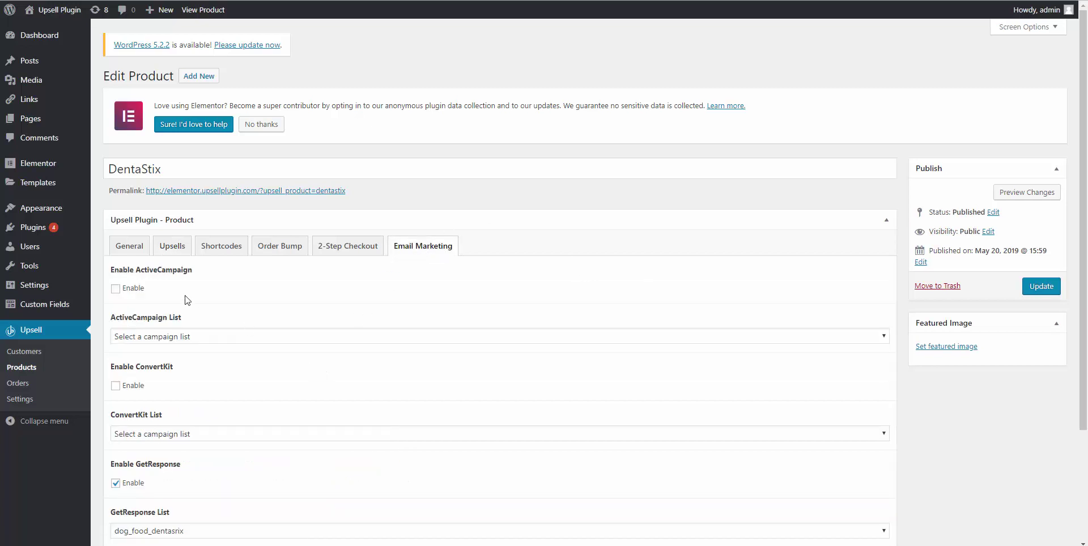
{"action": "scroll", "coordinate": [111, 400], "scroll_direction": "down", "scroll_amount": 3}
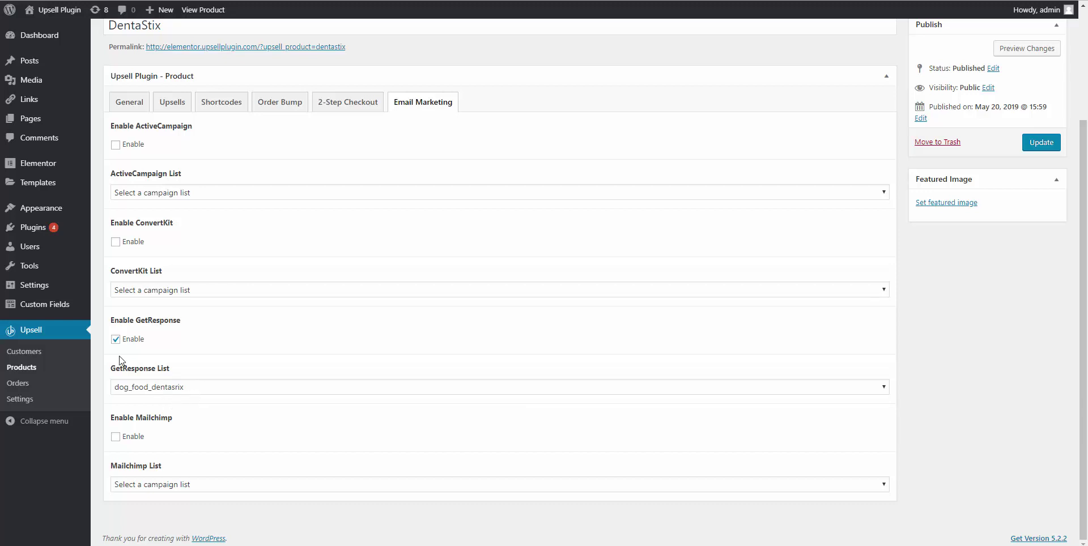
{"action": "left_click", "coordinate": [1051, 148]}
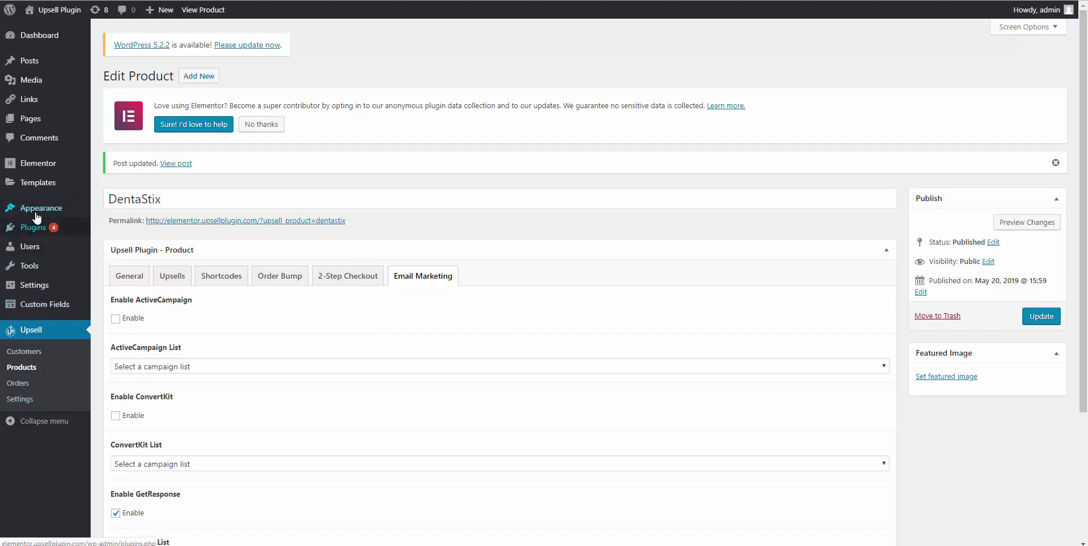
{"action": "mouse_move", "coordinate": [60, 175]}
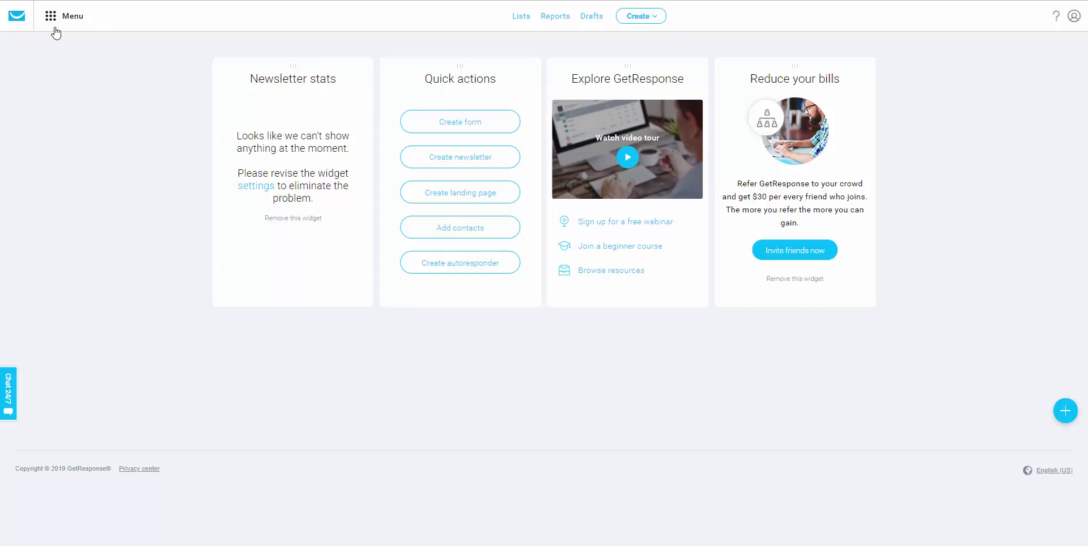
Go to GetResponse Automation and create a new workflow.
{"action": "left_click", "coordinate": [53, 21]}
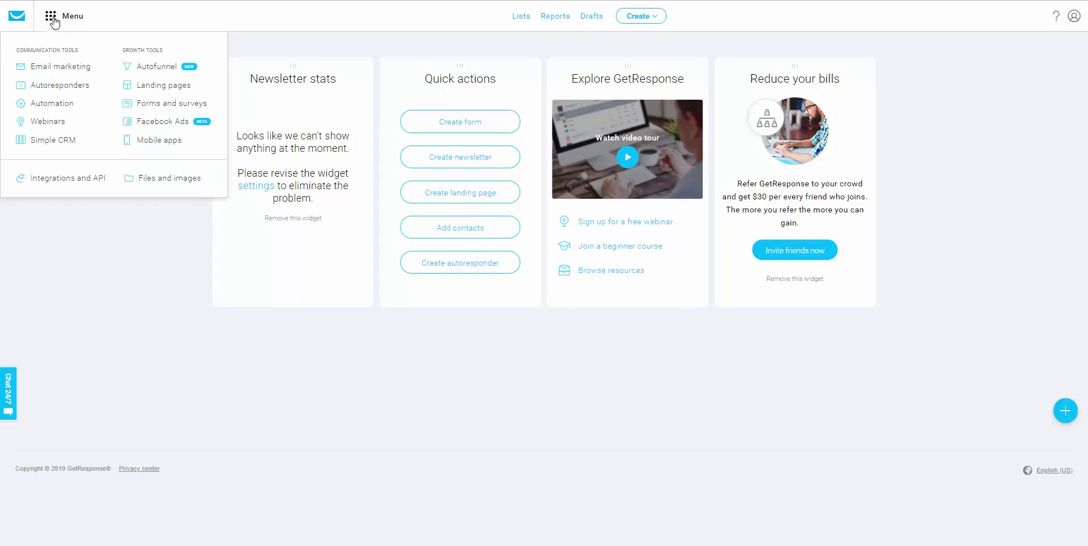
{"action": "left_click", "coordinate": [47, 105]}
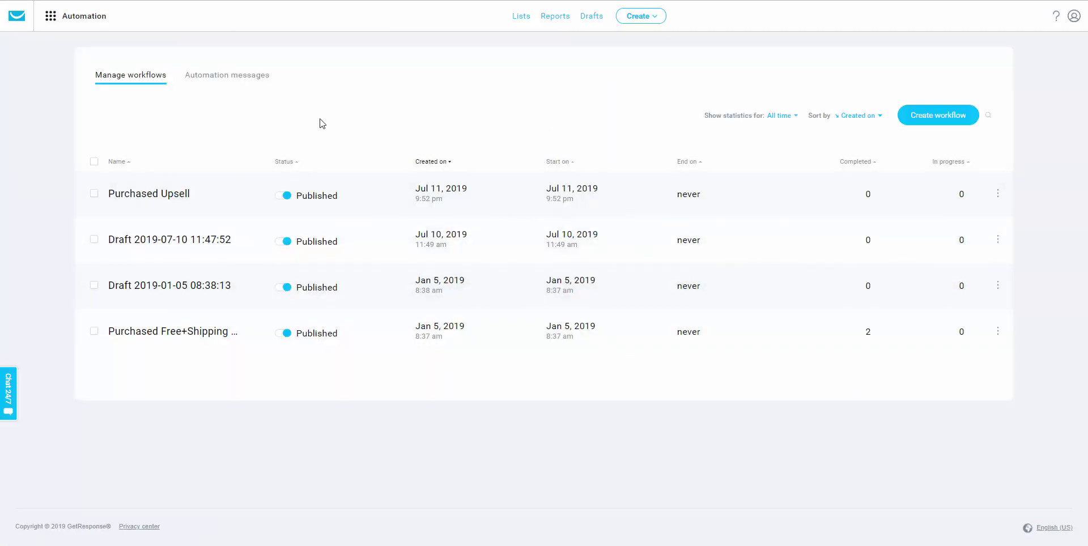
{"action": "left_click", "coordinate": [923, 120]}
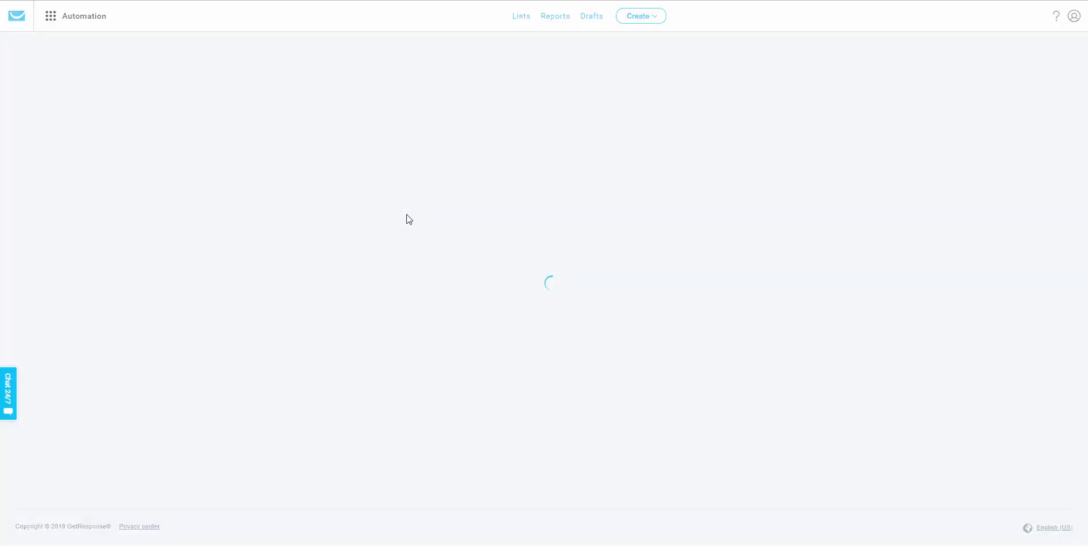
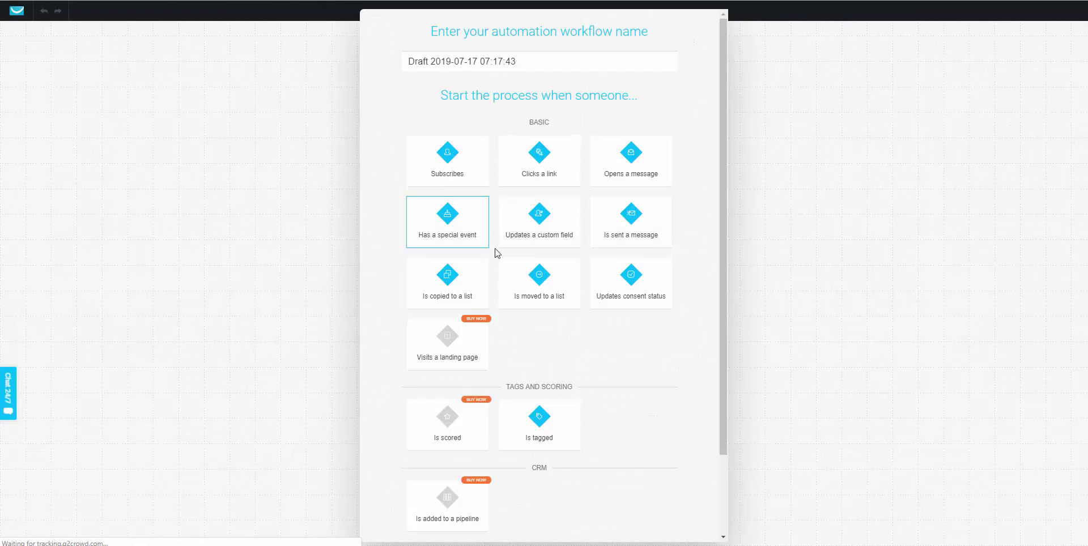
Set the Subscribes trigger to fire on the dog_food_upsell list by any subscription method.
{"action": "left_click", "coordinate": [464, 176]}
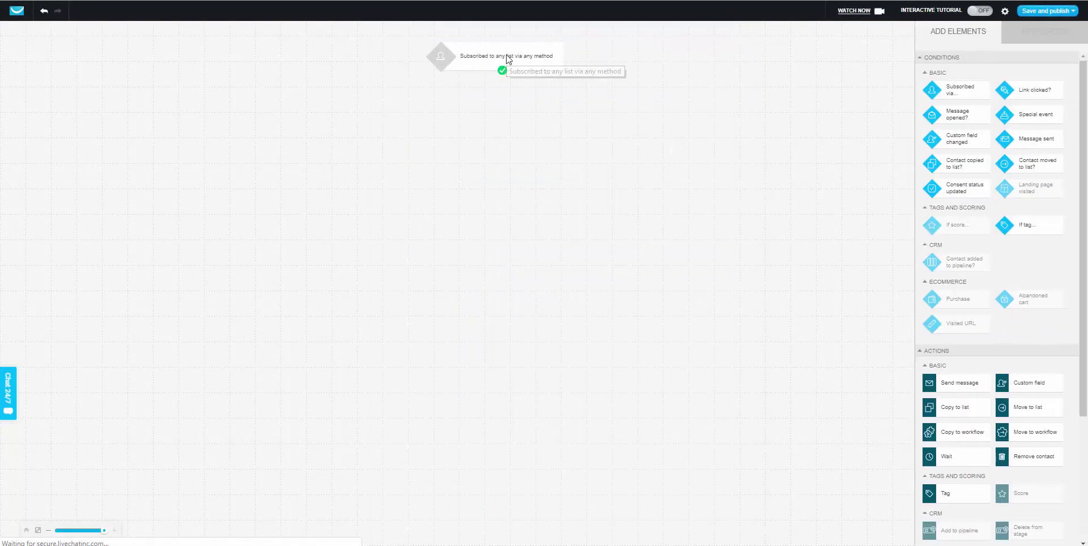
{"action": "left_click", "coordinate": [504, 57]}
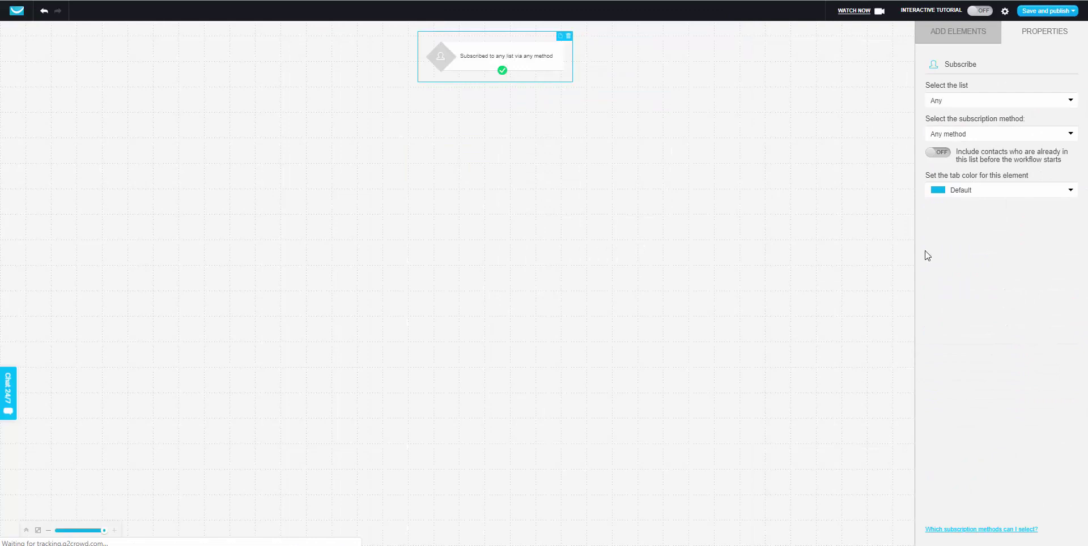
{"action": "left_click", "coordinate": [948, 101]}
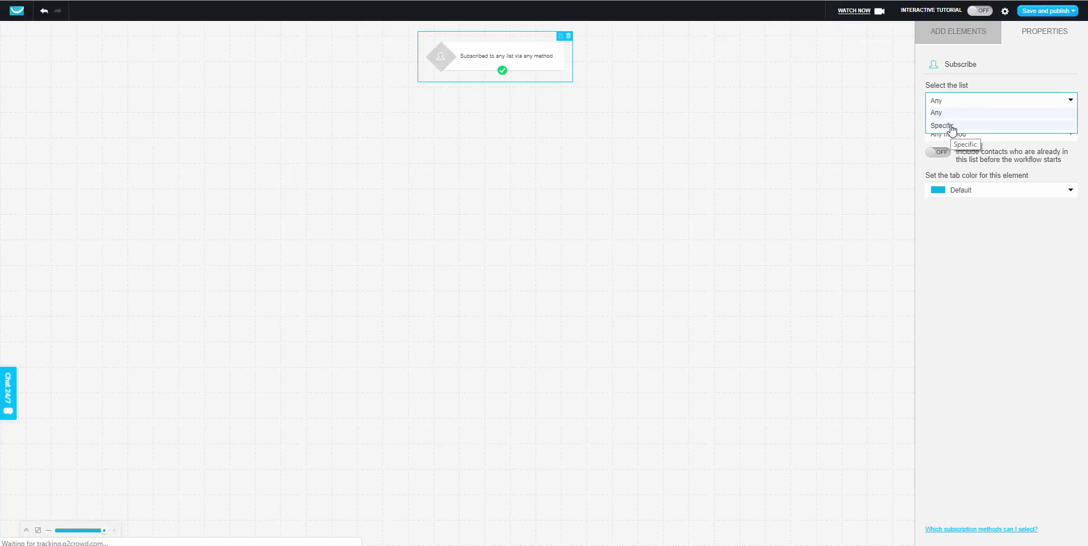
{"action": "left_click", "coordinate": [952, 126]}
{"action": "left_click", "coordinate": [950, 126]}
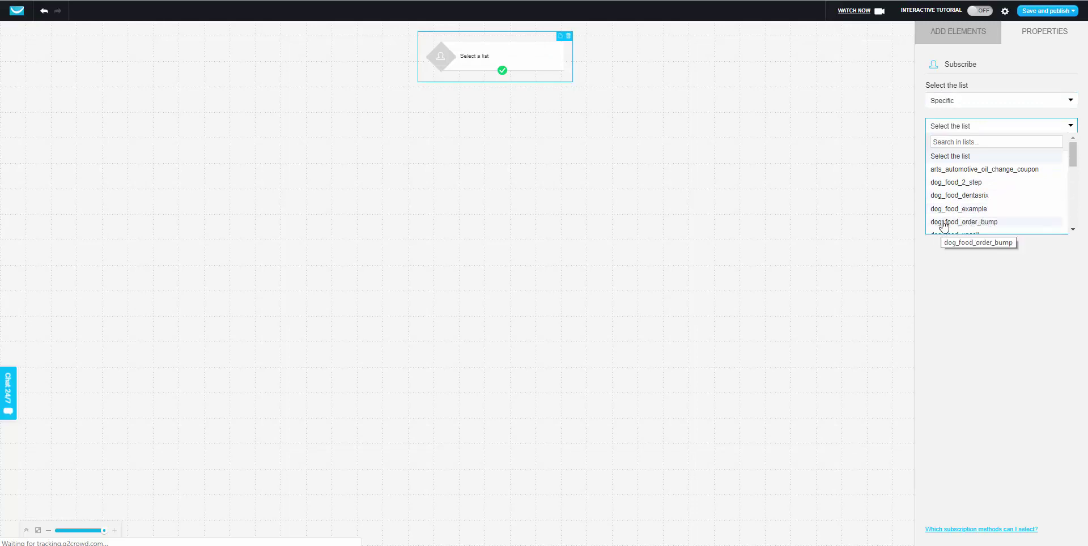
{"action": "scroll", "coordinate": [960, 211], "scroll_direction": "down", "scroll_amount": 1}
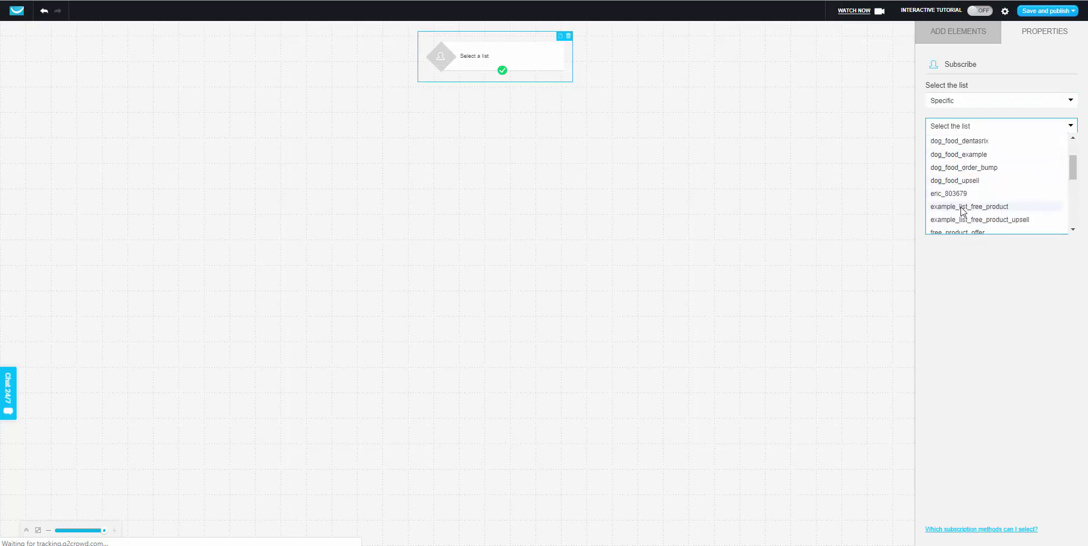
{"action": "left_click", "coordinate": [940, 179]}
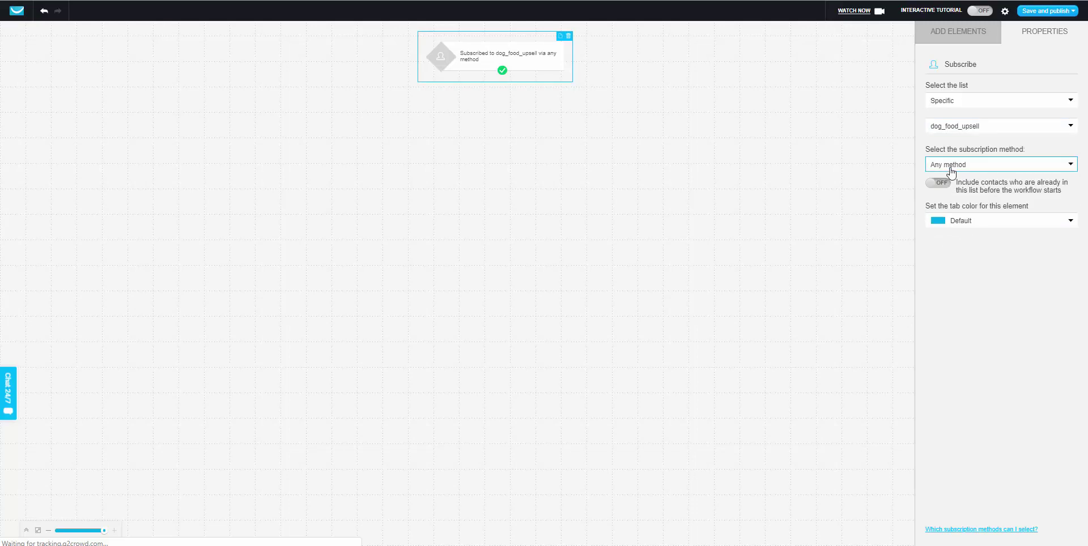
{"action": "left_click", "coordinate": [958, 41]}
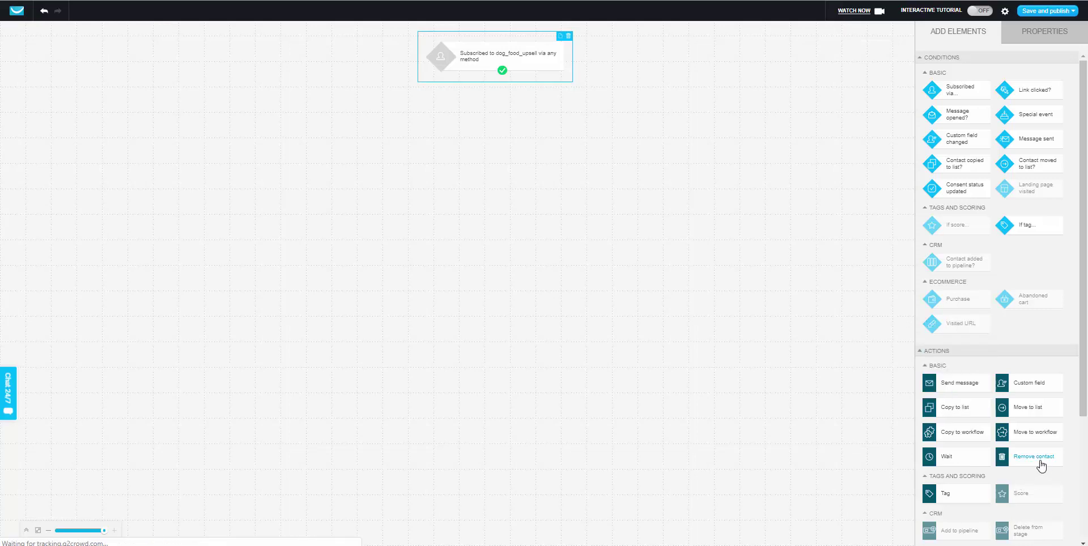
Add a Remove contact action set to remove contacts from the dog_food_example list.
{"action": "left_click_drag", "start_coordinate": [1039, 462], "coordinate": [479, 145]}
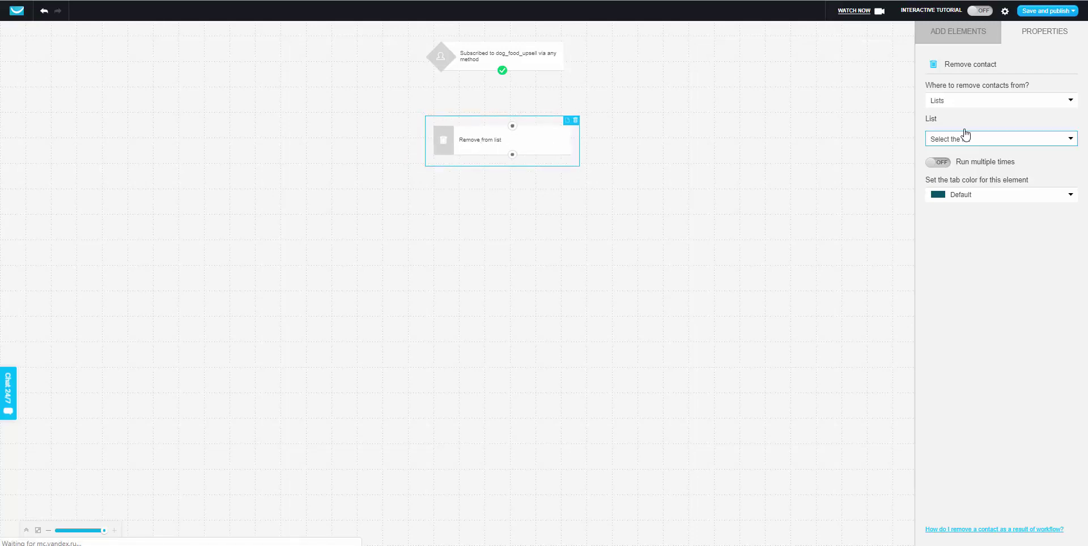
{"action": "left_click", "coordinate": [950, 101]}
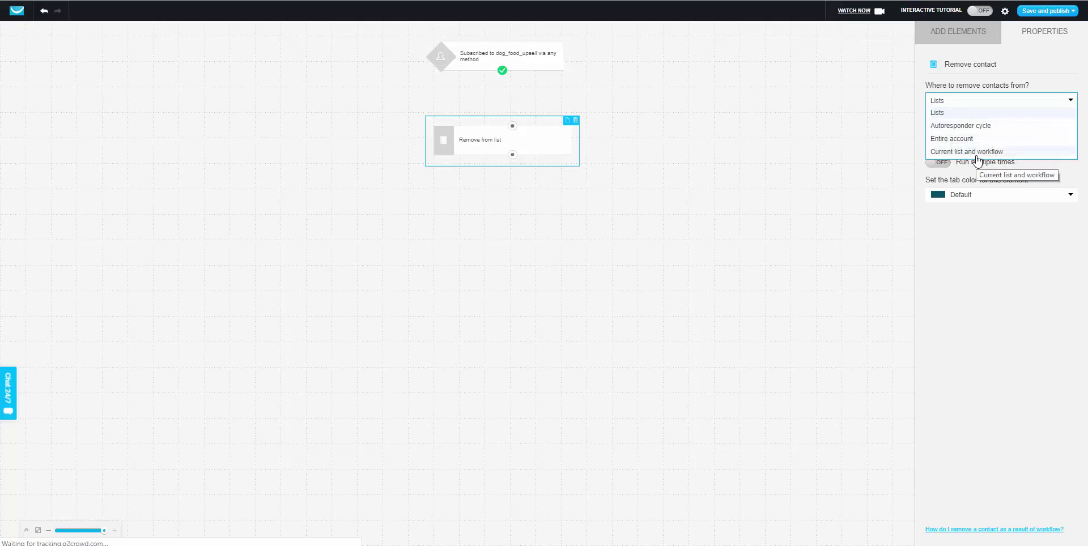
{"action": "left_click", "coordinate": [966, 114]}
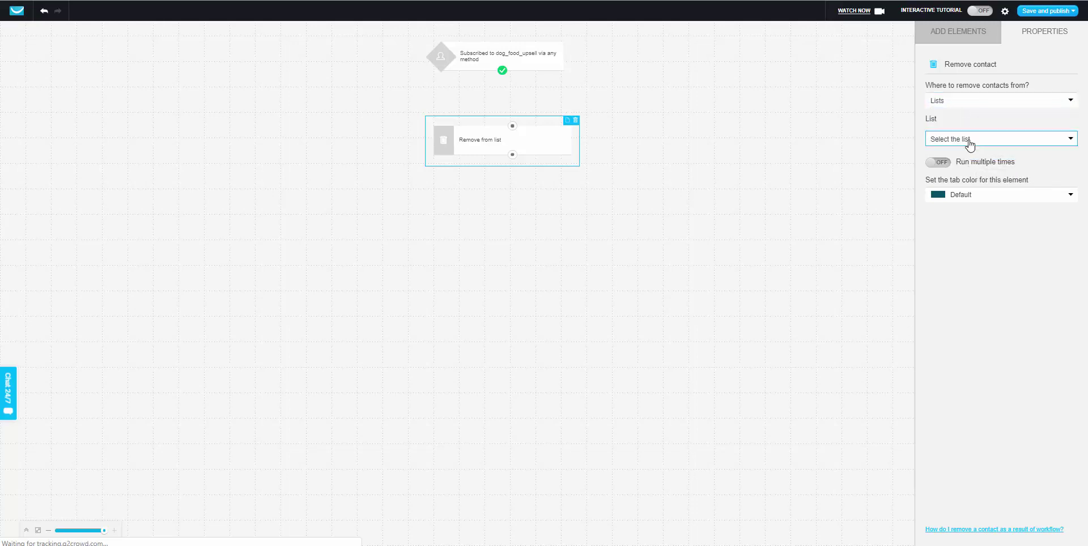
{"action": "left_click", "coordinate": [969, 142]}
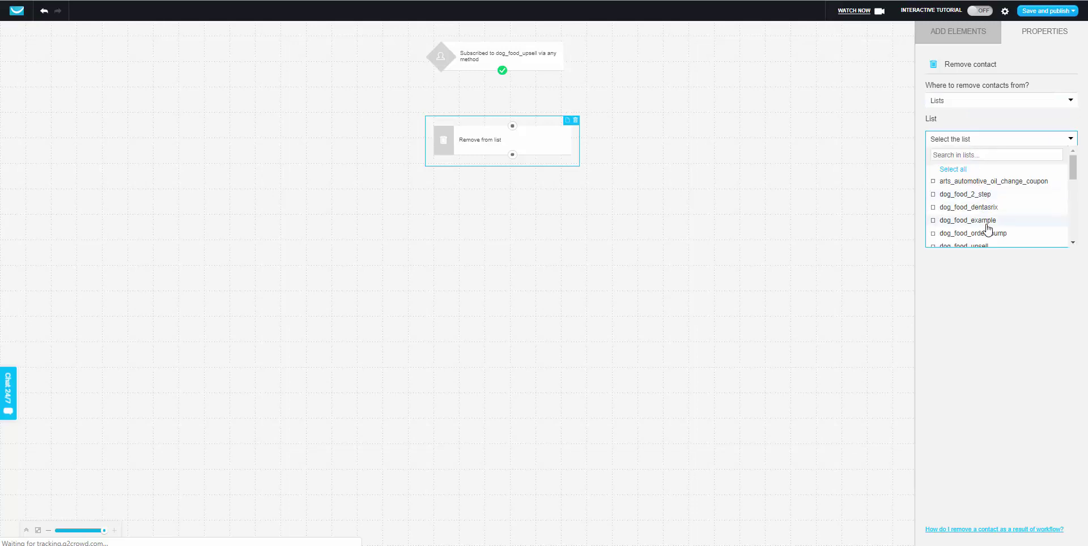
{"action": "left_click", "coordinate": [963, 220]}
{"action": "left_click", "coordinate": [952, 290]}
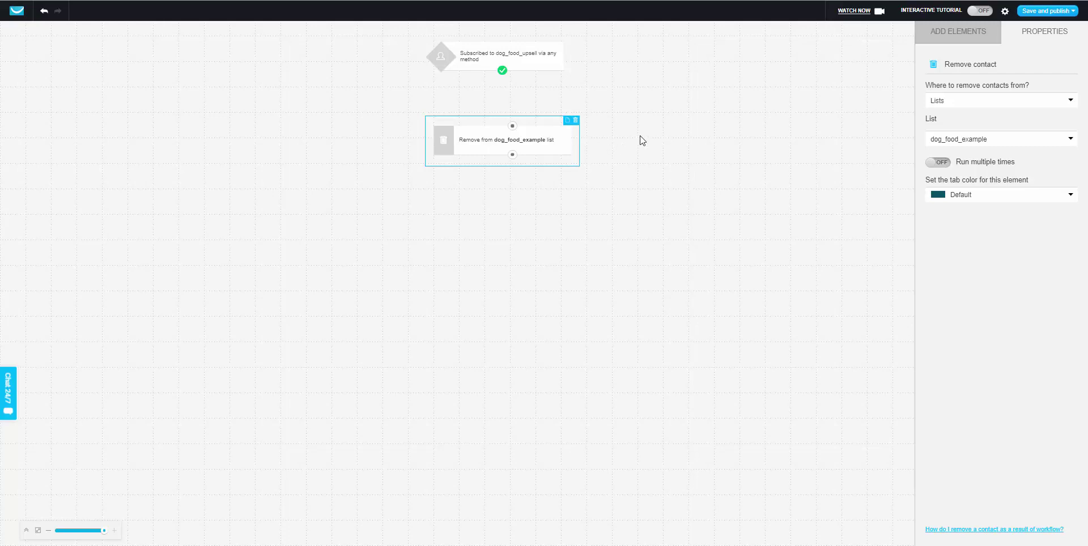
{"action": "left_click", "coordinate": [569, 85]}
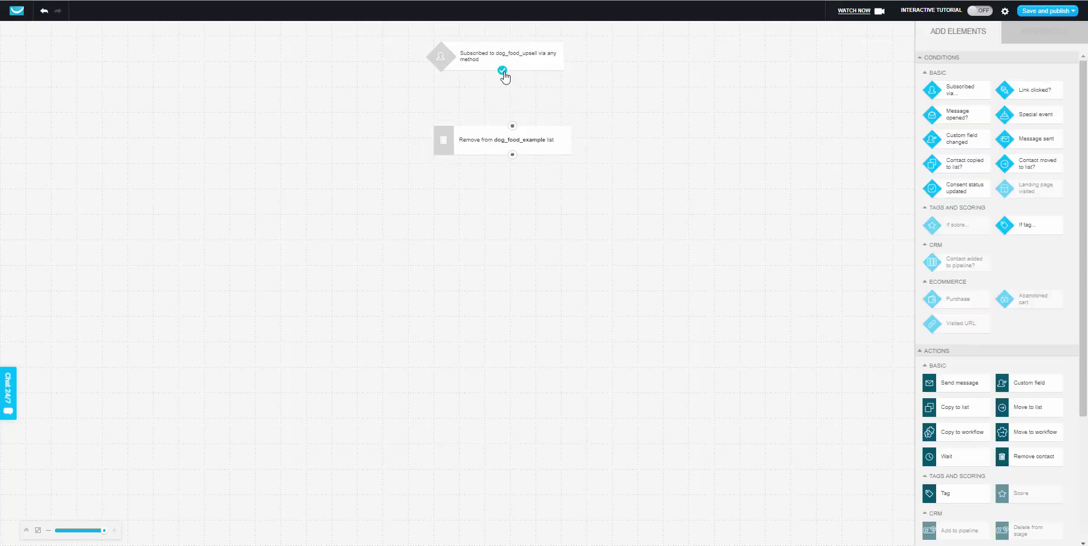
Link the trigger's green check connector to the Remove from list element's input.
{"action": "left_click_drag", "start_coordinate": [503, 72], "coordinate": [524, 129]}
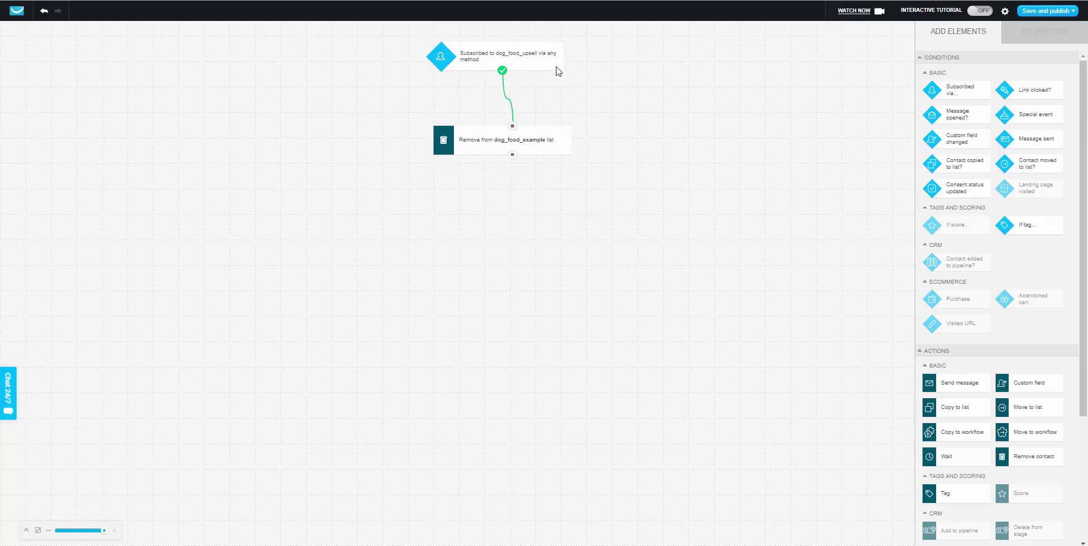
Rename the workflow in its settings to 'Purchased Dog Food Upsell', fixing the spelling typo.
{"action": "left_click", "coordinate": [1005, 12]}
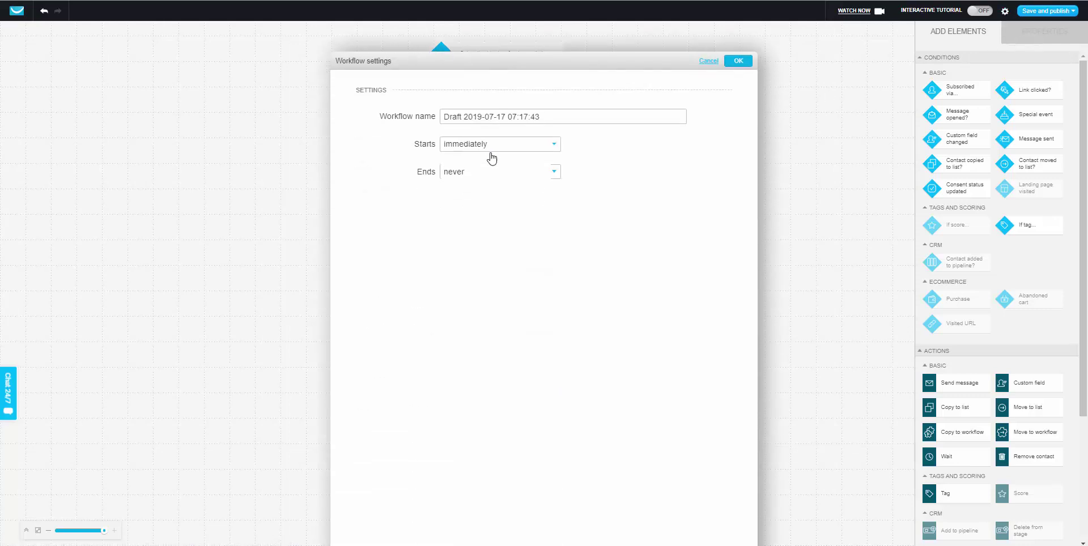
{"action": "left_click", "coordinate": [422, 94]}
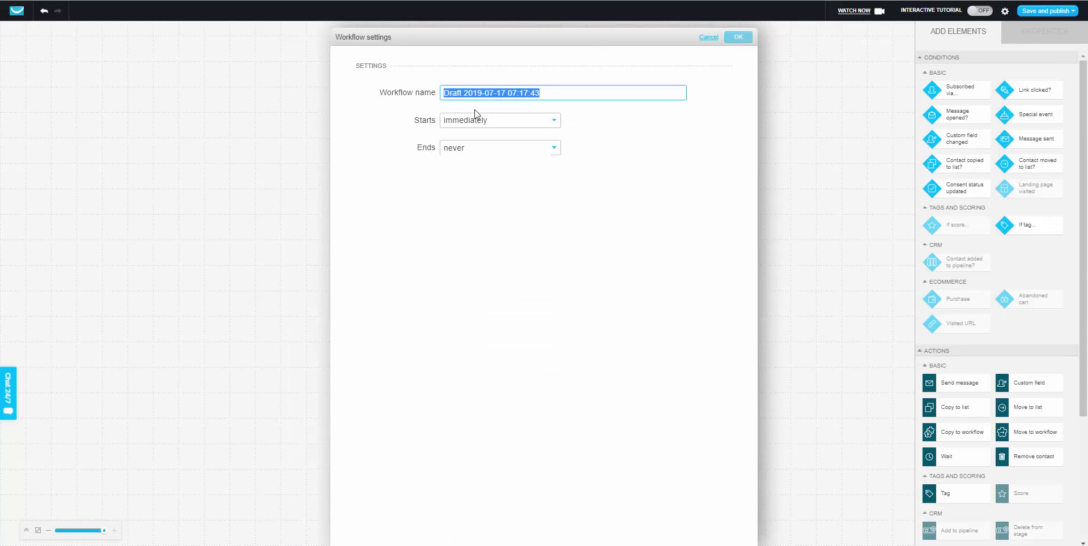
{"action": "type", "text": "Purchsed Dog Food Upsell"}
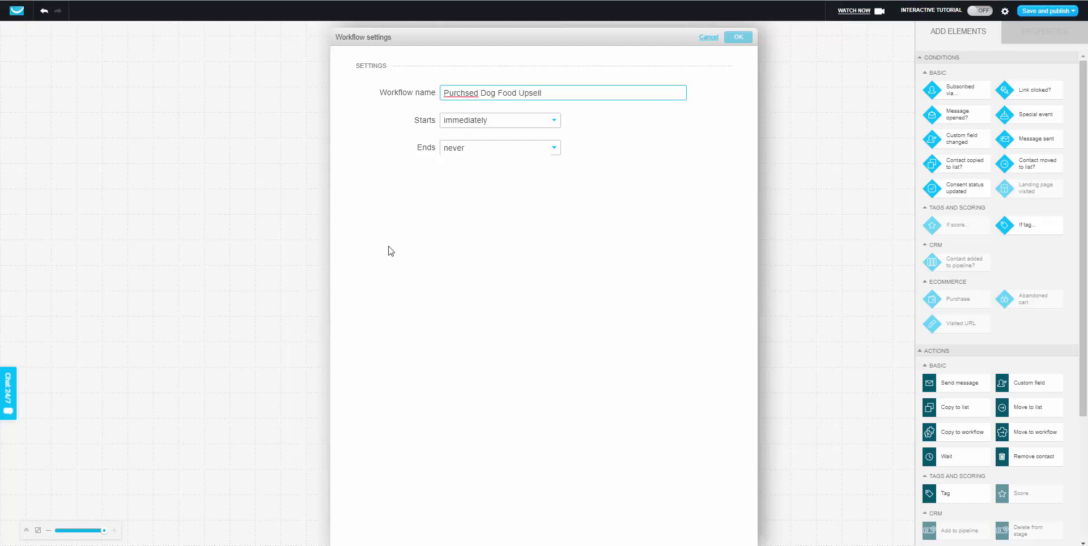
{"action": "right_click", "coordinate": [463, 95]}
{"action": "left_click", "coordinate": [479, 104]}
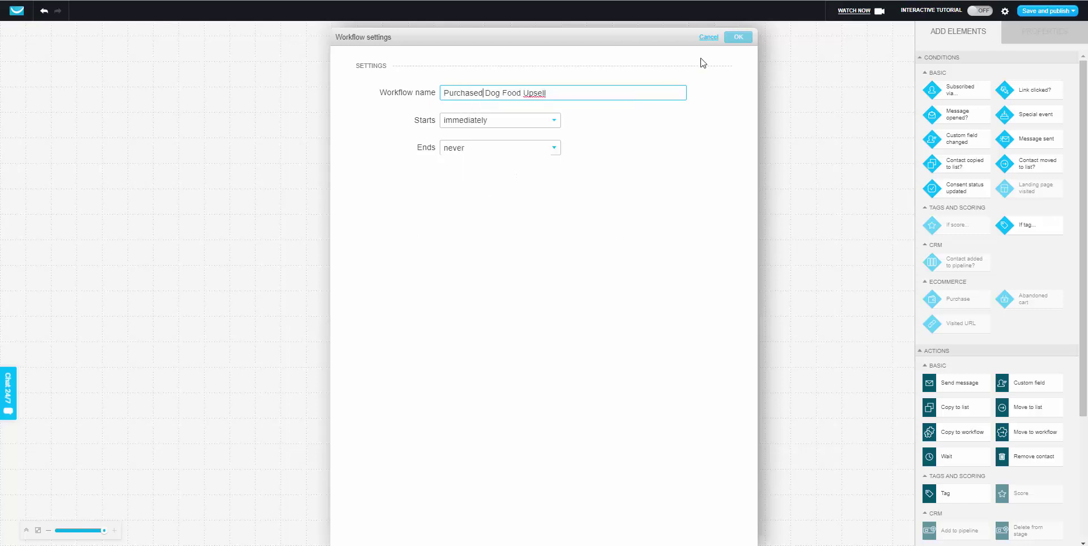
{"action": "left_click", "coordinate": [737, 39]}
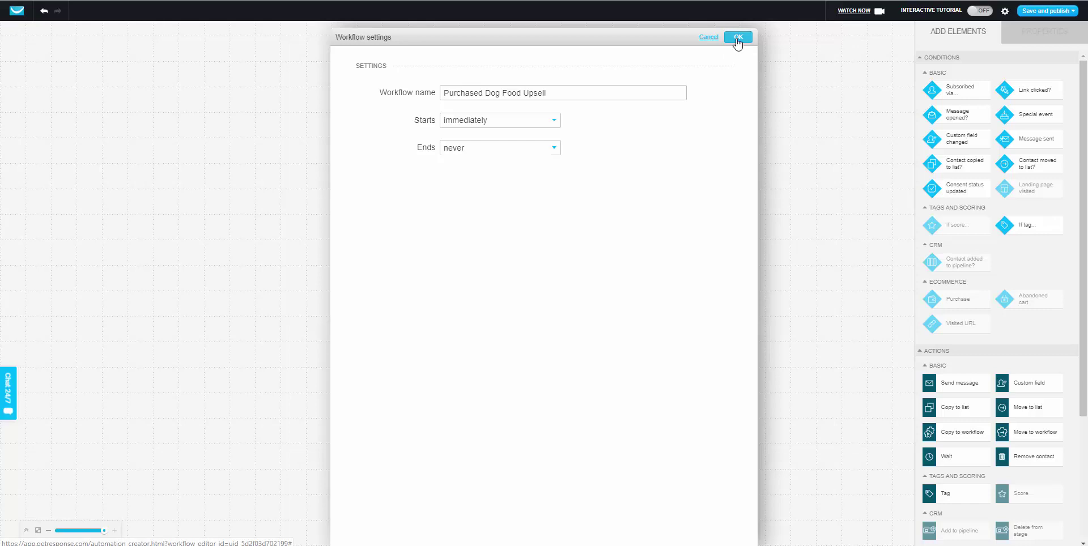
{"action": "mouse_move", "coordinate": [1028, 13]}
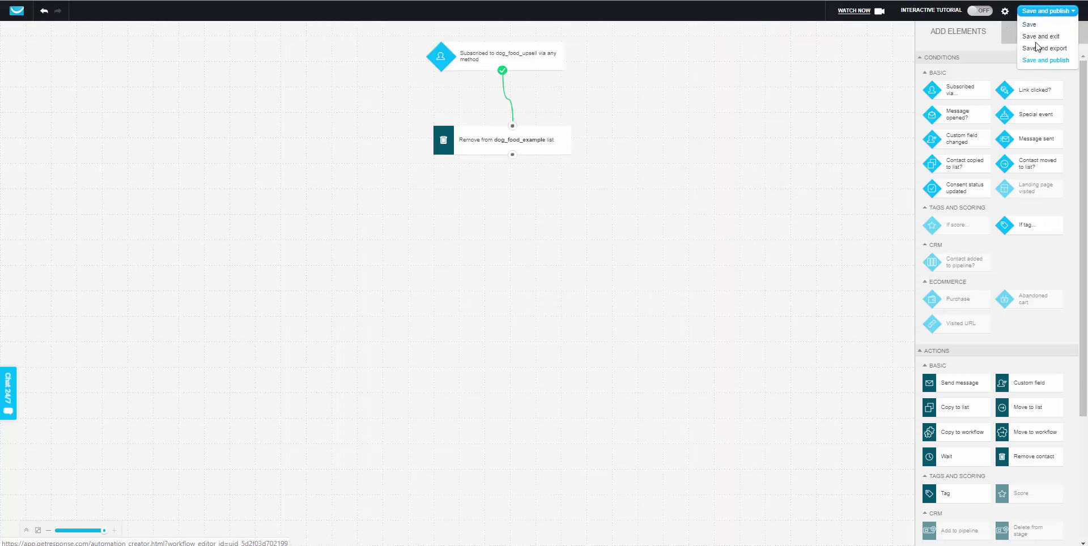
Save and publish the workflow, then open the Upsell plugin's Products list in WordPress.
{"action": "left_click", "coordinate": [1040, 61]}
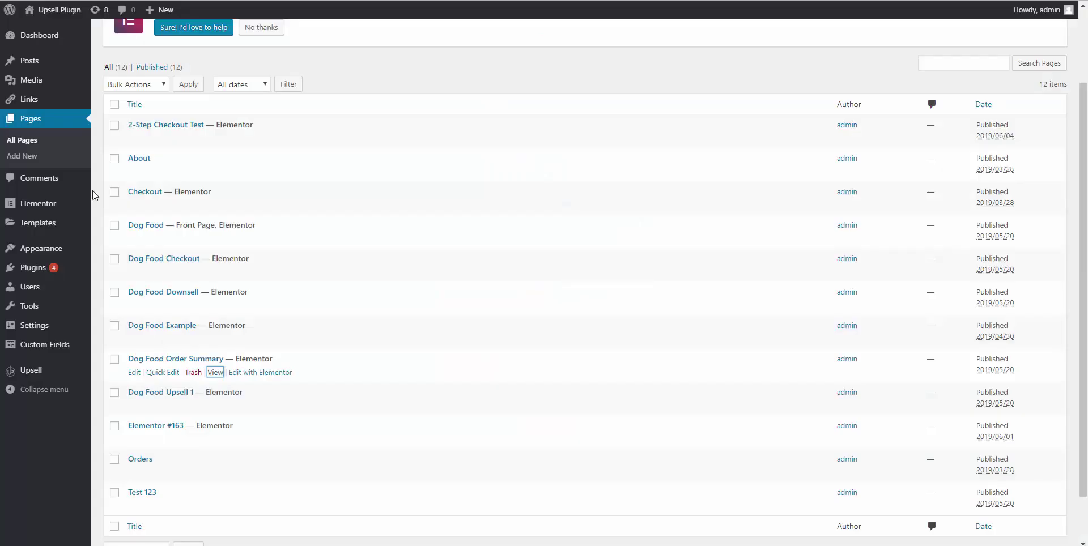
{"action": "mouse_move", "coordinate": [50, 374]}
{"action": "left_click", "coordinate": [107, 389]}
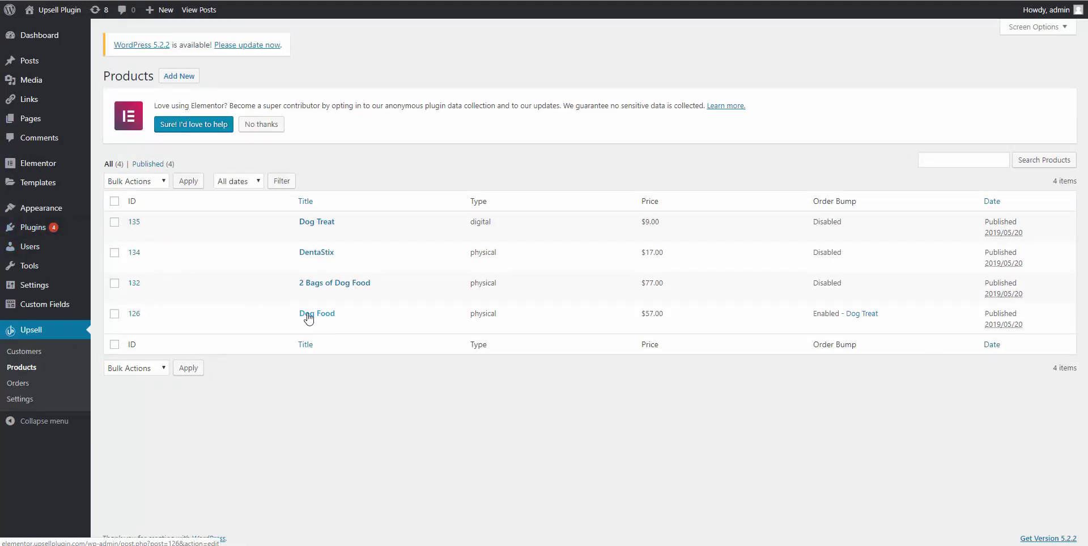
Open the 2-Step Checkout Test page in a new window from the Pages list.
{"action": "left_click", "coordinate": [308, 314]}
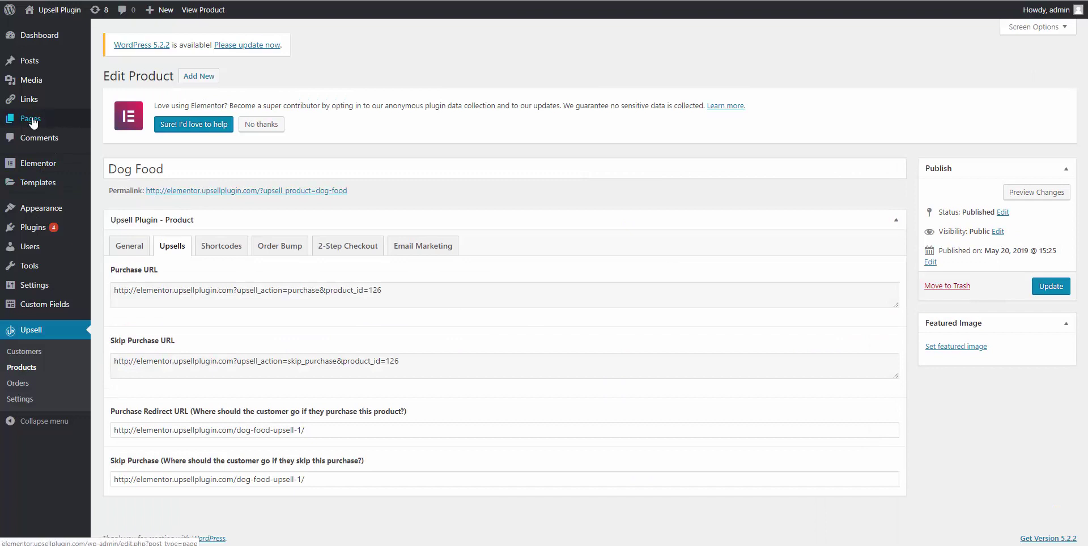
{"action": "left_click", "coordinate": [32, 121]}
{"action": "scroll", "coordinate": [283, 413], "scroll_direction": "down", "scroll_amount": 1}
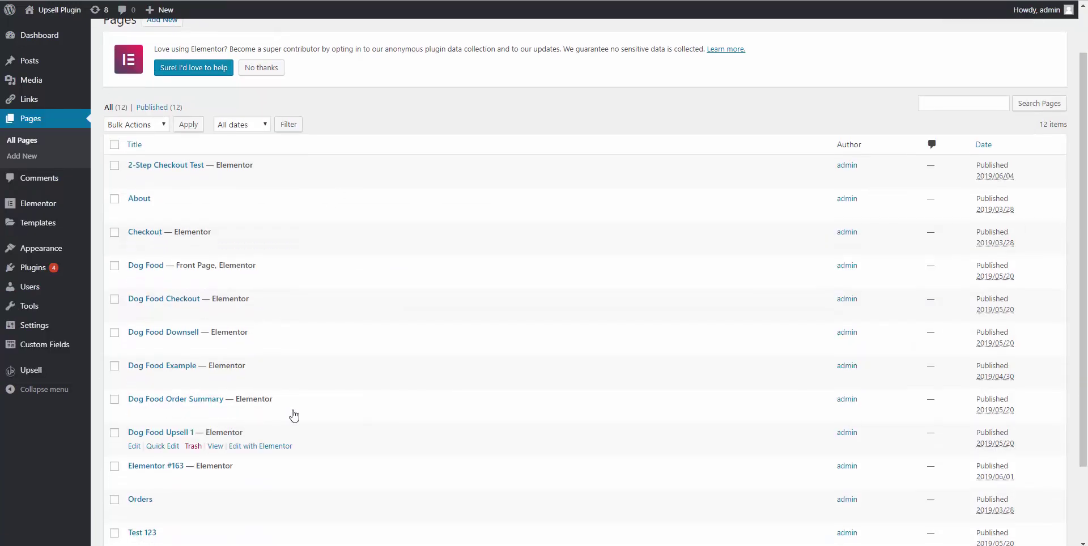
{"action": "right_click", "coordinate": [215, 179]}
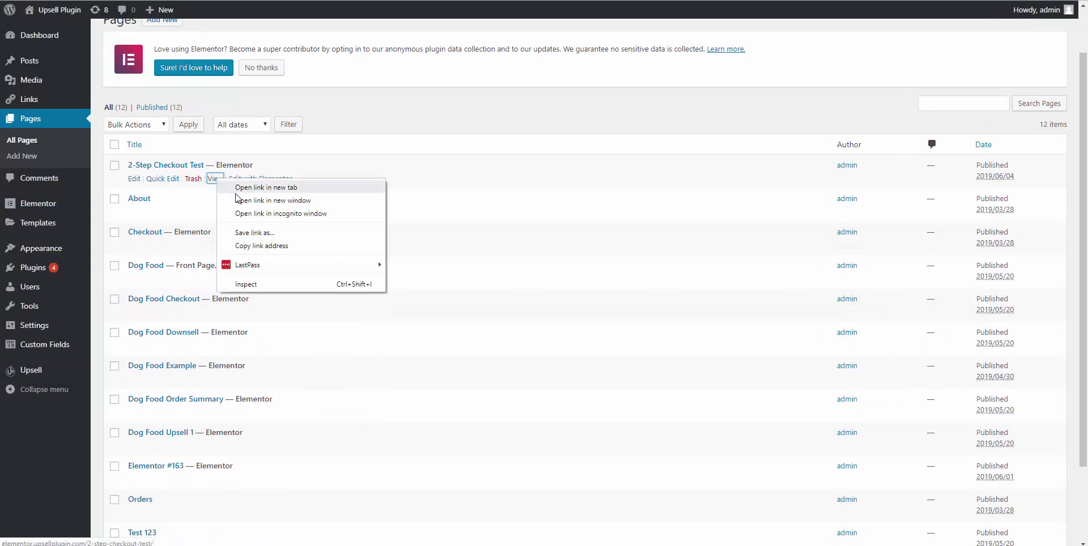
{"action": "left_click", "coordinate": [237, 200]}
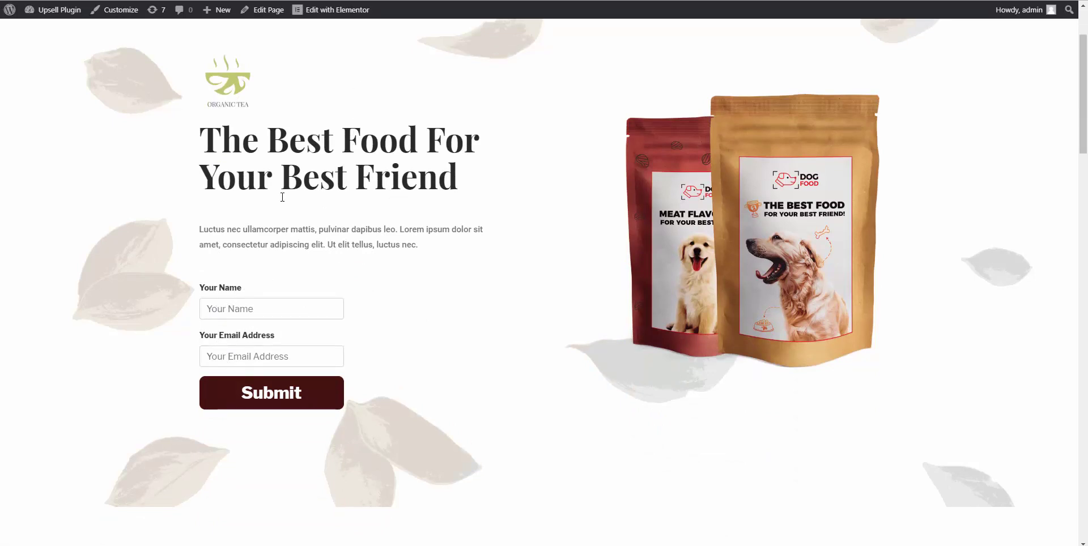
Copy Dog Food's 2-Step Checkout shortcode [upsell_optin product_id="126"] from its Shortcodes tab.
{"action": "scroll", "coordinate": [268, 240], "scroll_direction": "down", "scroll_amount": 2}
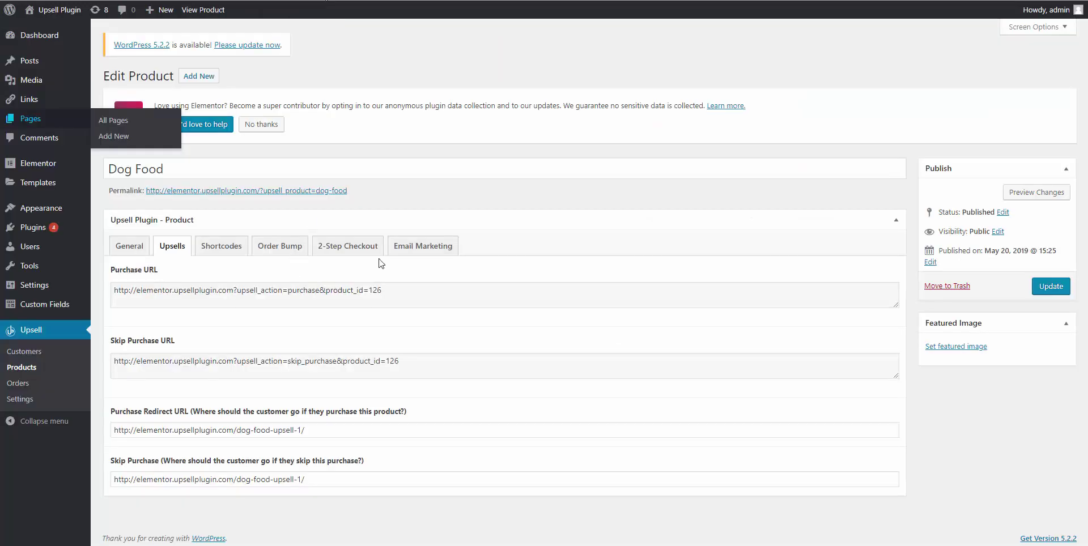
{"action": "left_click", "coordinate": [226, 249]}
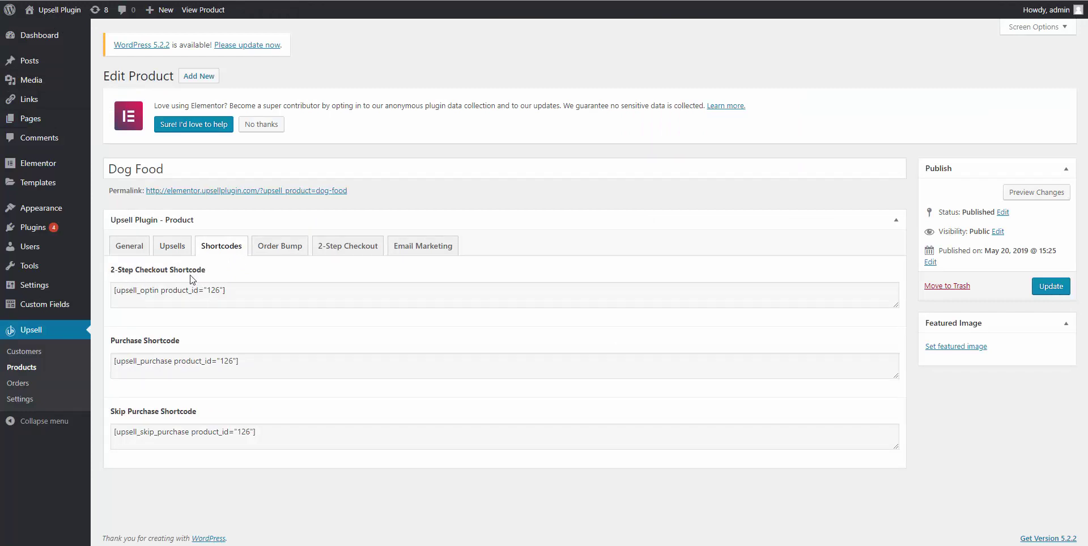
{"action": "left_click", "coordinate": [182, 290]}
{"action": "right_click", "coordinate": [180, 289]}
{"action": "left_click", "coordinate": [199, 295]}
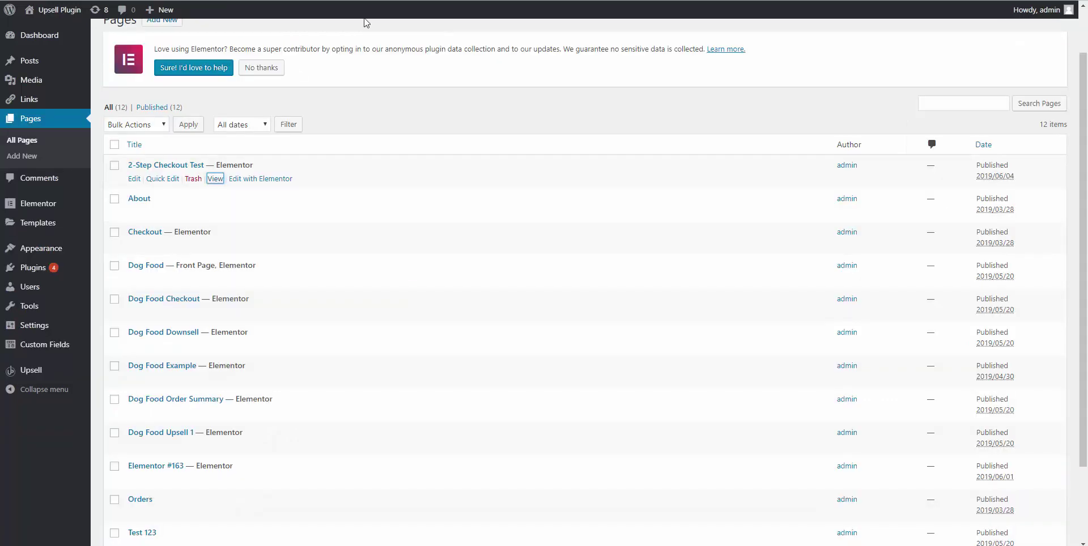
Open 2-Step Checkout Test in Elementor and inspect its existing shortcode block.
{"action": "left_click", "coordinate": [250, 178]}
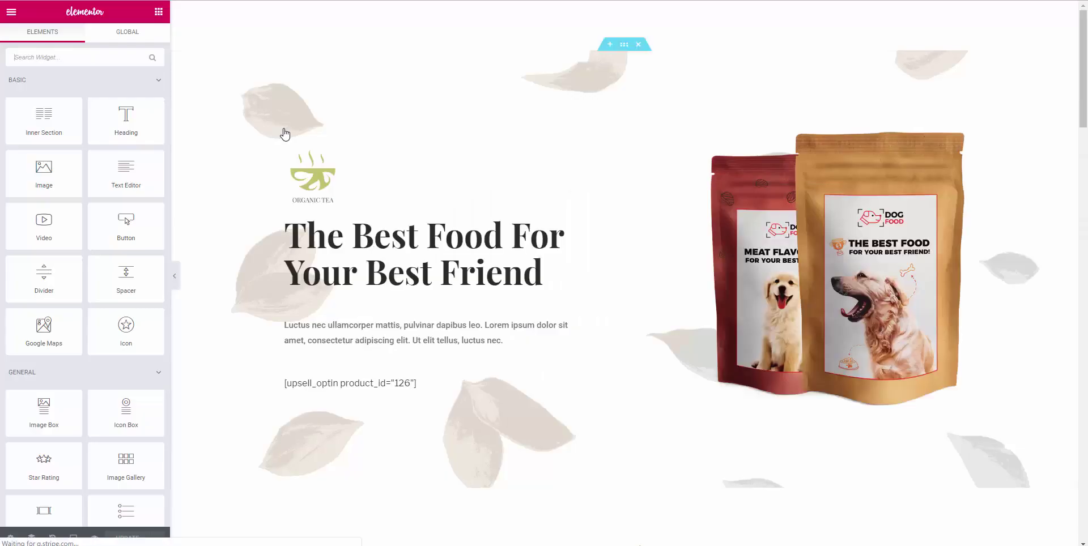
{"action": "left_click", "coordinate": [362, 387]}
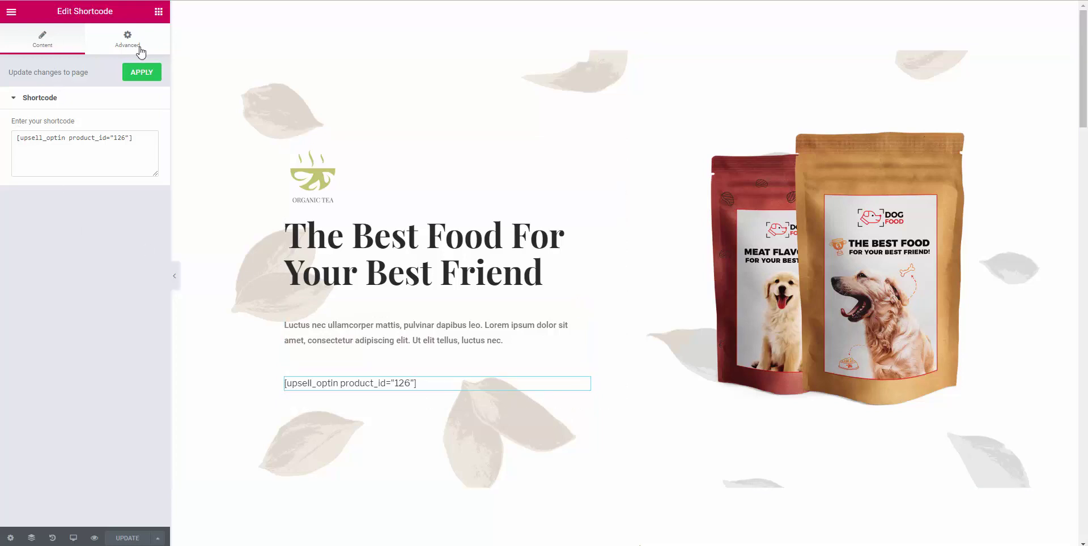
{"action": "left_click", "coordinate": [10, 16]}
{"action": "left_click", "coordinate": [10, 17]}
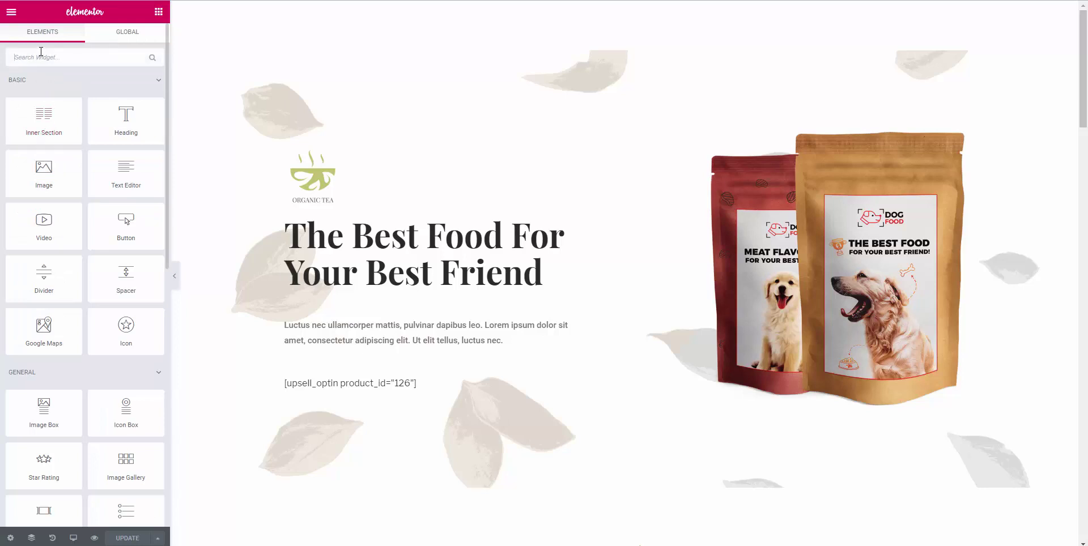
Add a new Shortcode widget above the existing shortcode, then view the live page.
{"action": "type", "text": "short"}
{"action": "left_click_drag", "start_coordinate": [43, 91], "coordinate": [400, 379]}
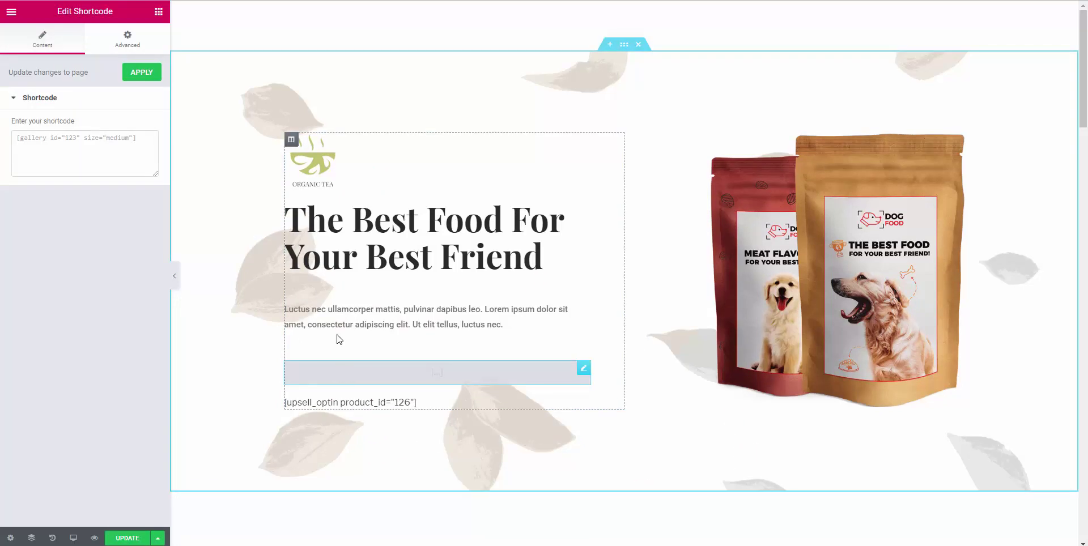
{"action": "left_click", "coordinate": [39, 138]}
{"action": "key", "text": "ctrl+v"}
{"action": "key", "text": "ctrl+z"}
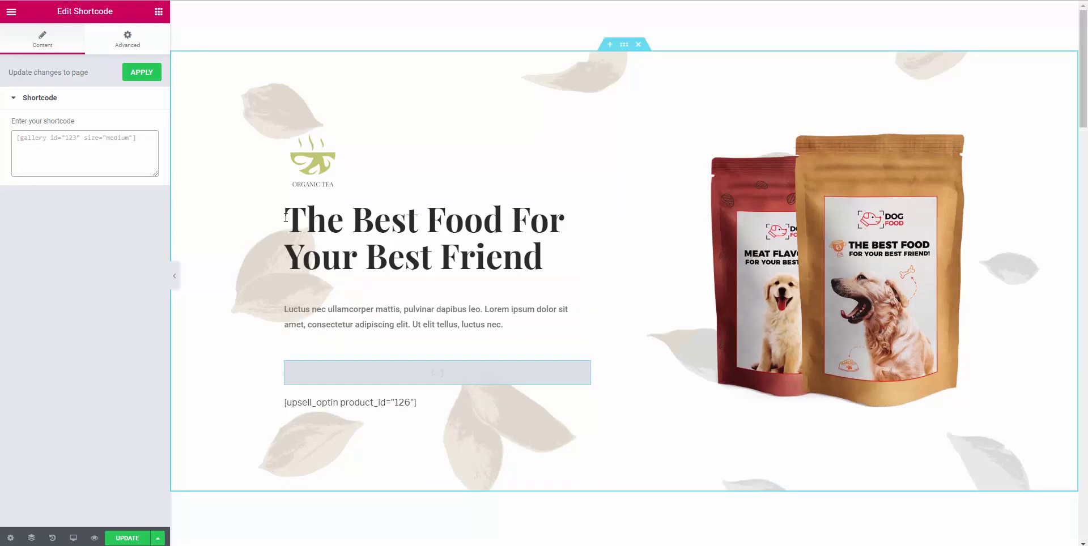
{"action": "left_click", "coordinate": [11, 12]}
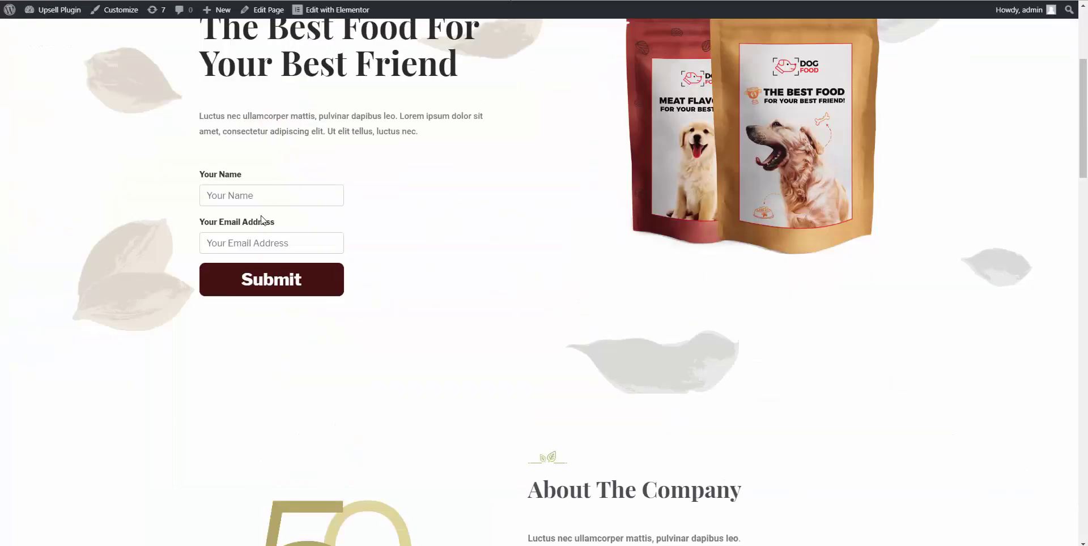
Load the 2-Step Checkout Test page address in a new private window.
{"action": "left_click", "coordinate": [280, 190]}
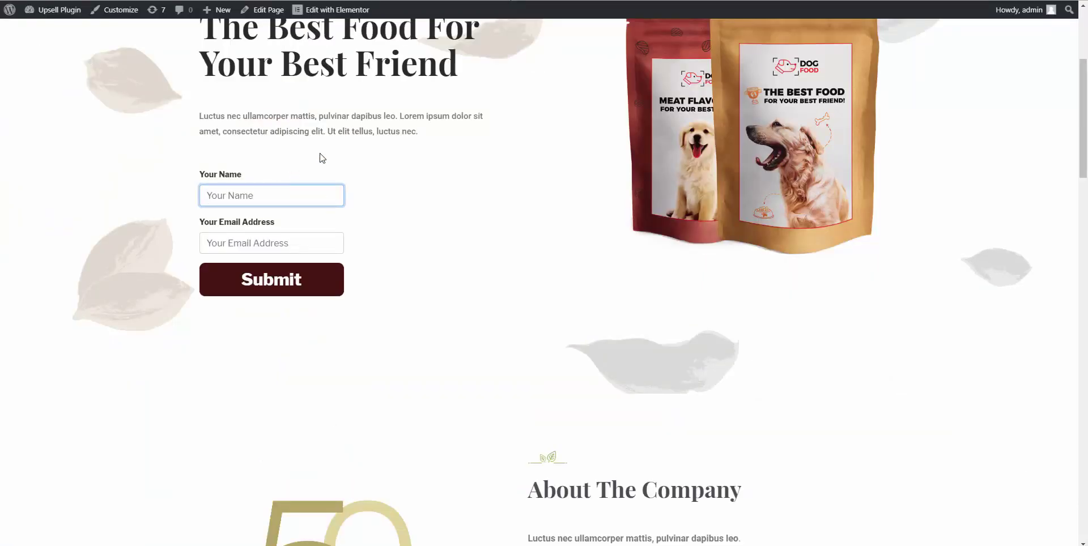
{"action": "type", "text": "Eric"}
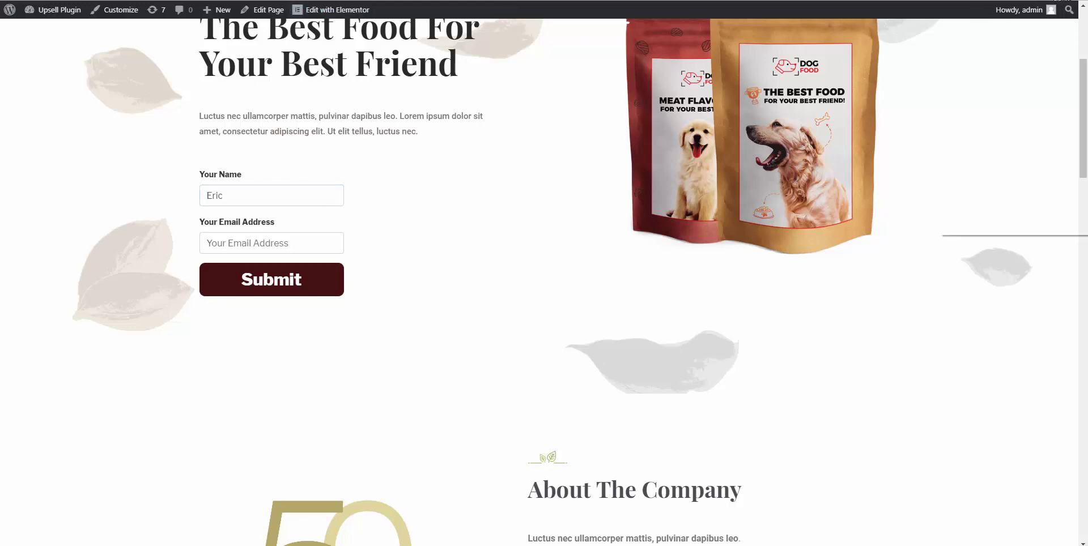
{"action": "key", "text": "ctrl+t"}
{"action": "key", "text": "ctrl+v"}
{"action": "key", "text": "Return"}
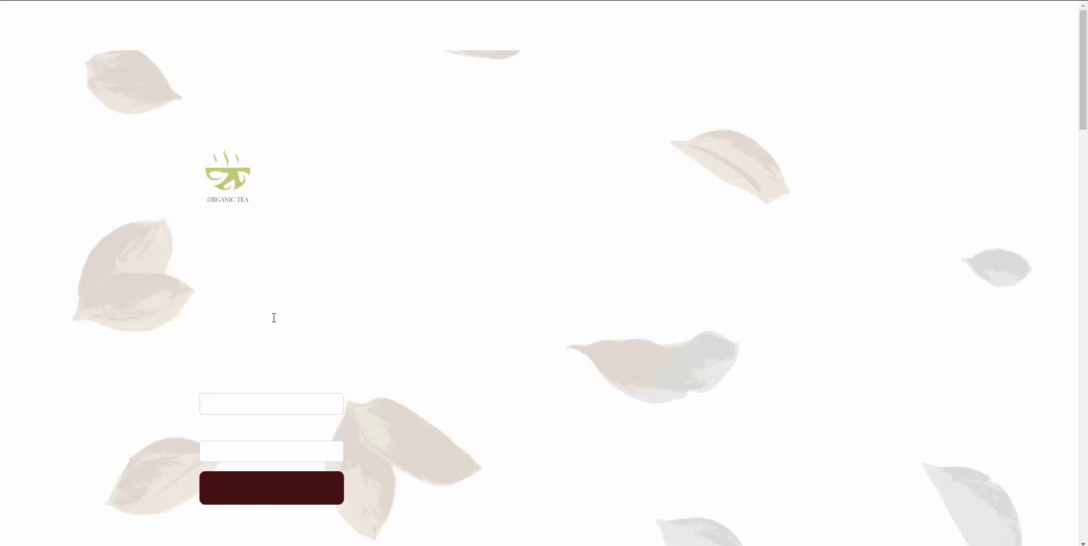
Fill Your Name and Your Email Address with the tester's details and submit the opt-in.
{"action": "left_click", "coordinate": [267, 397]}
{"action": "type", "text": "Er"}
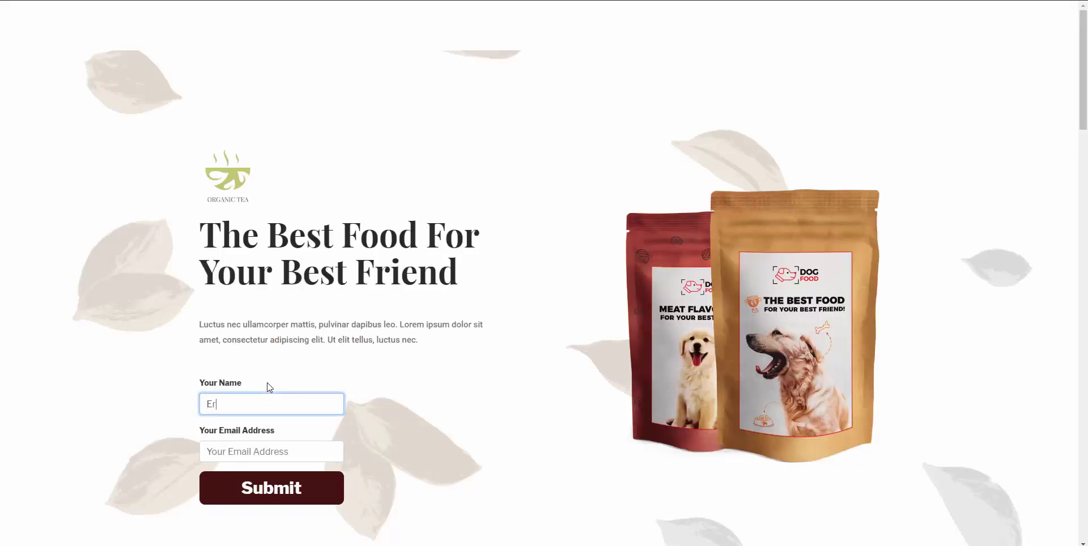
{"action": "key", "text": "Tab"}
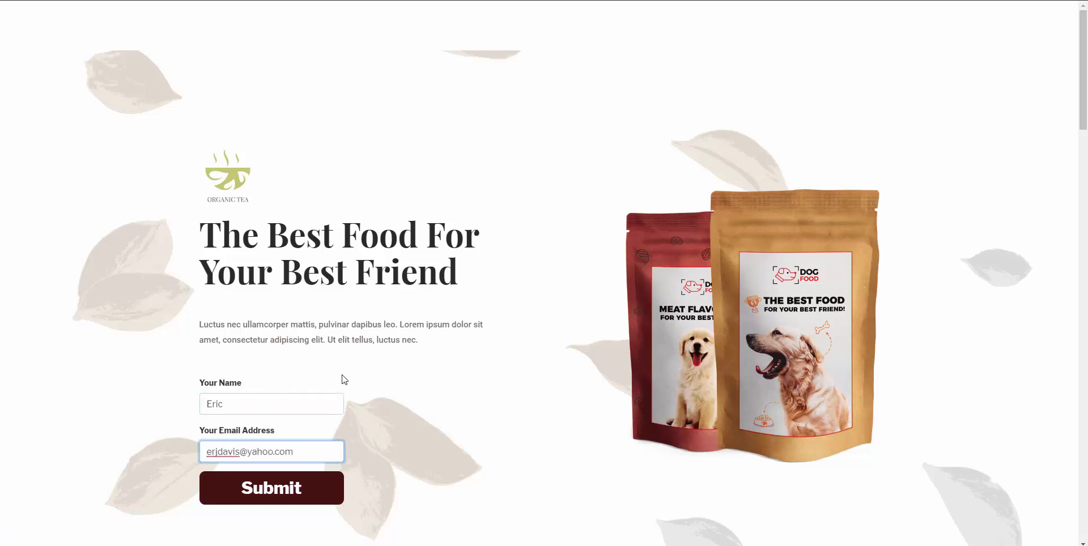
{"action": "left_click", "coordinate": [286, 493]}
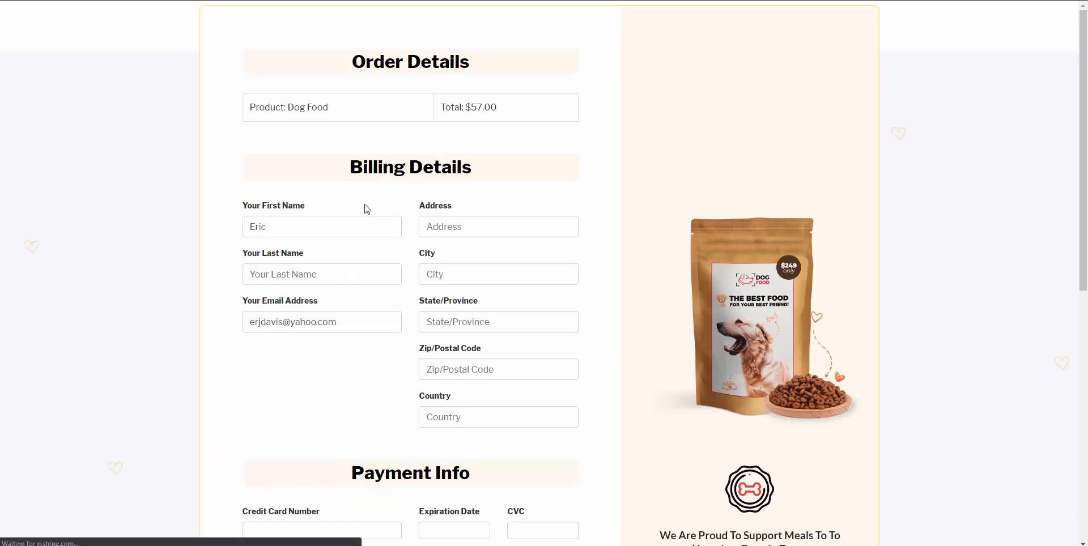
Confirm the Dog Food checkout is prefilled with the submitted first name and email.
{"action": "scroll", "coordinate": [515, 191], "scroll_direction": "down", "scroll_amount": 2}
{"action": "scroll", "coordinate": [319, 151], "scroll_direction": "up", "scroll_amount": 1}
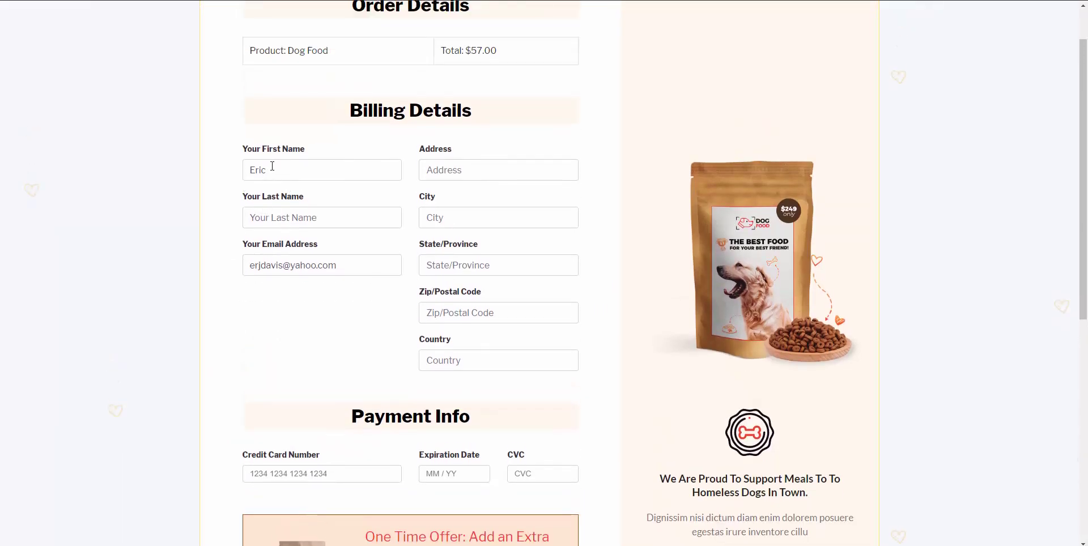
{"action": "left_click", "coordinate": [291, 181]}
{"action": "left_click", "coordinate": [337, 266]}
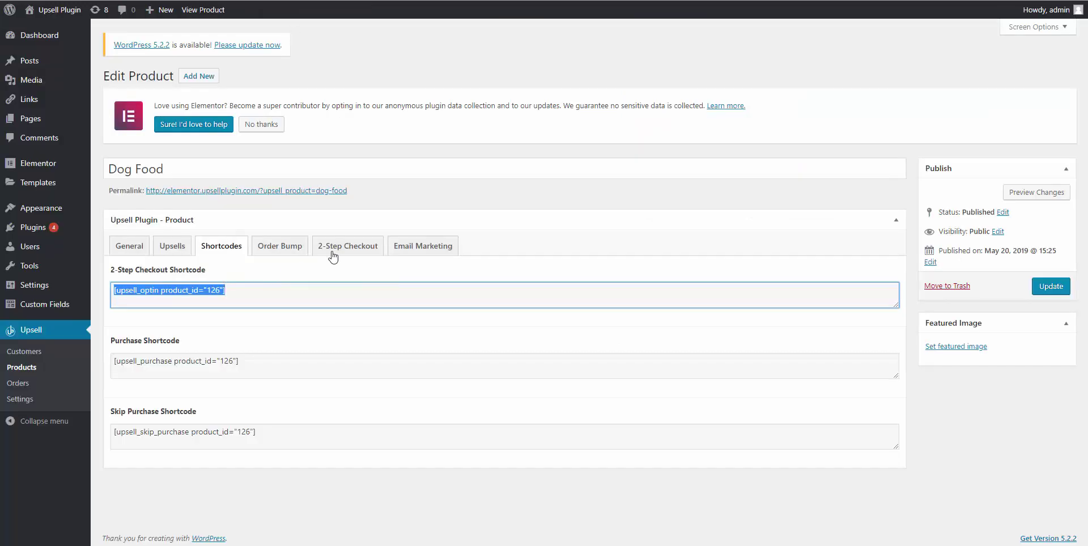
Open Dog Food's 2-Step Checkout tab and keep dog_food_example as the GetResponse List.
{"action": "left_click", "coordinate": [352, 257]}
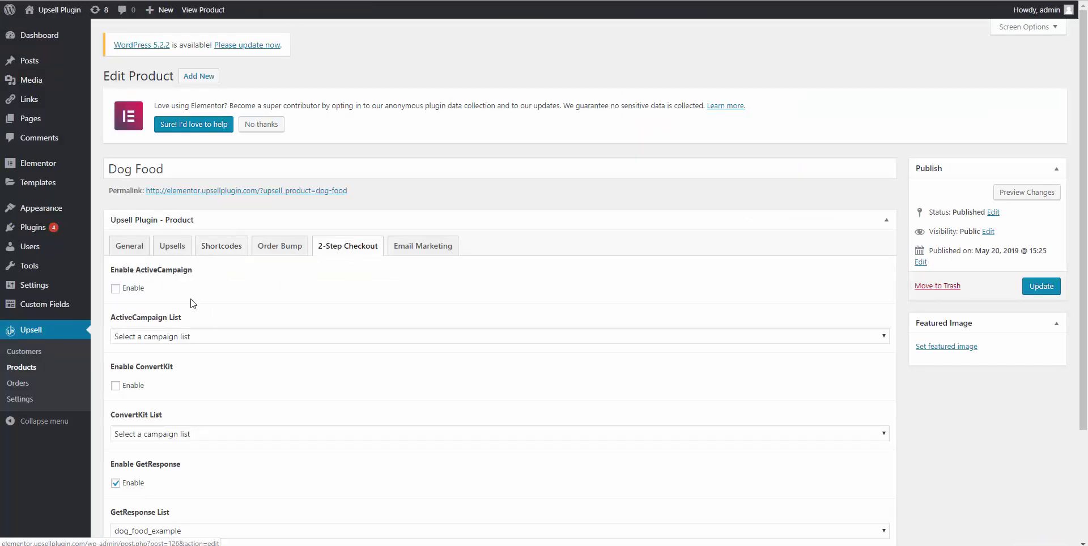
{"action": "scroll", "coordinate": [204, 308], "scroll_direction": "down", "scroll_amount": 3}
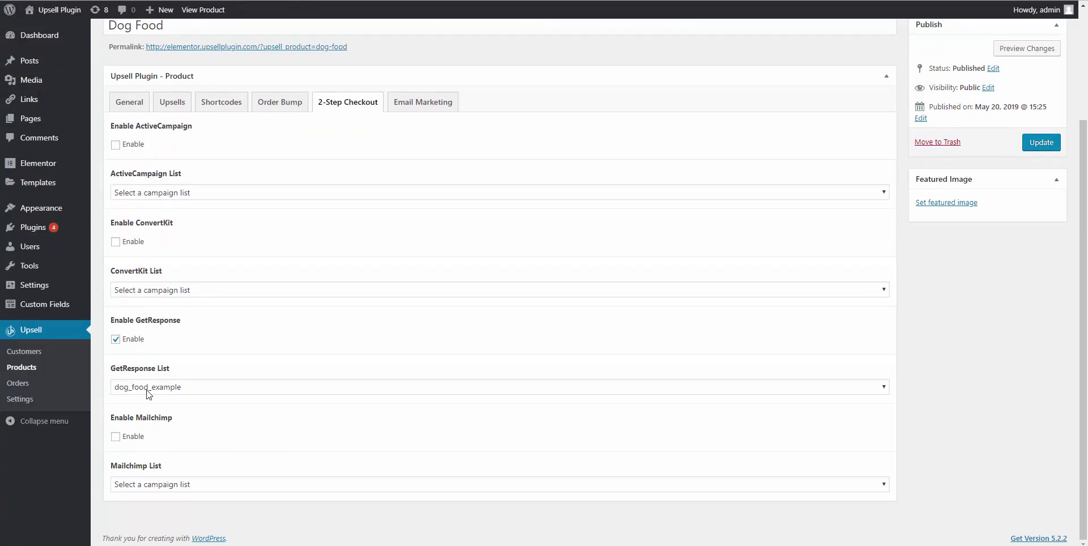
{"action": "left_click", "coordinate": [139, 392]}
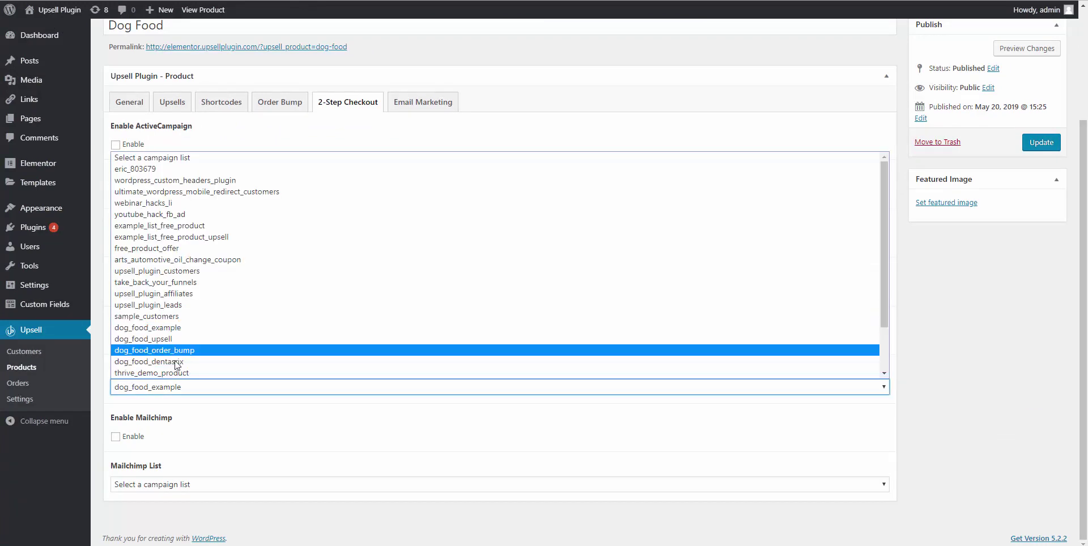
{"action": "left_click", "coordinate": [226, 406]}
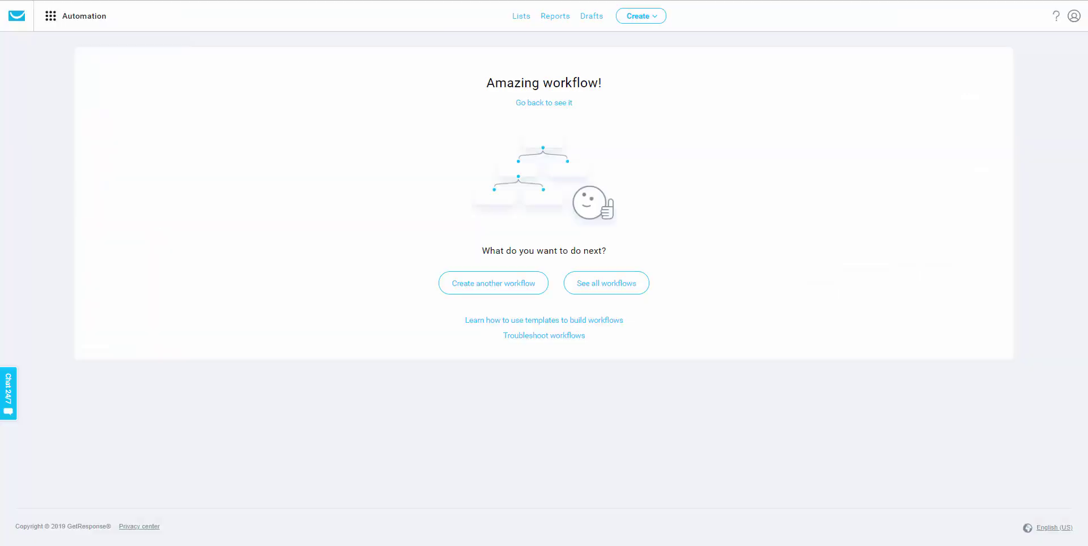
Start a new GetResponse autoresponder using the dog_food_2_step list.
{"action": "left_click", "coordinate": [54, 24]}
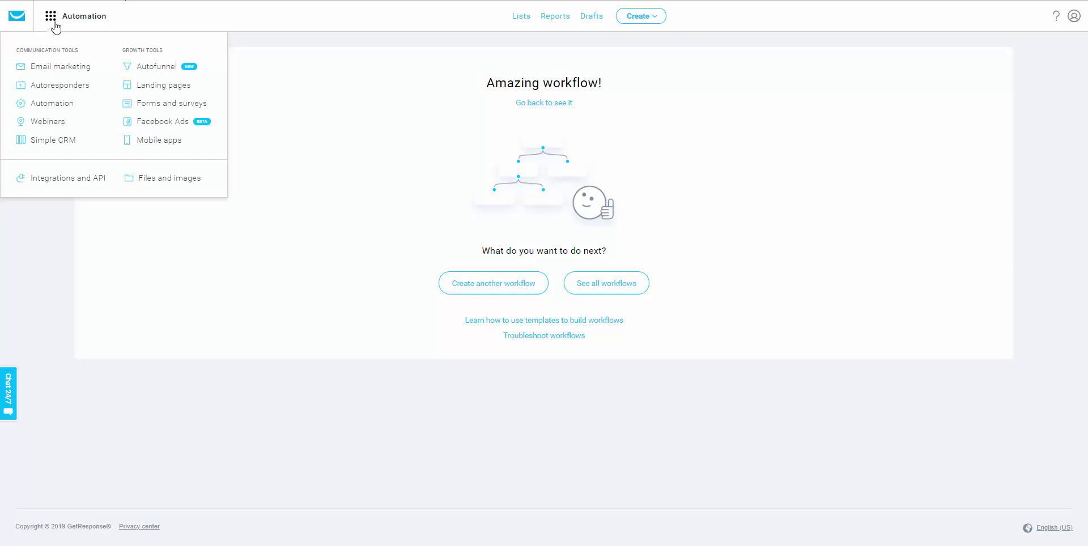
{"action": "left_click", "coordinate": [61, 86]}
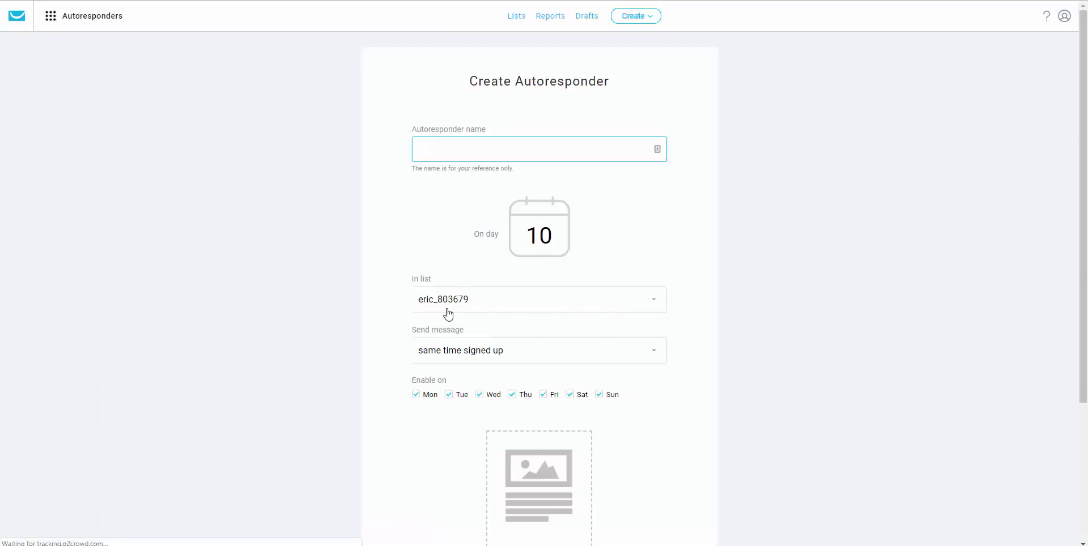
{"action": "left_click", "coordinate": [446, 310]}
{"action": "scroll", "coordinate": [492, 405], "scroll_direction": "down", "scroll_amount": 2}
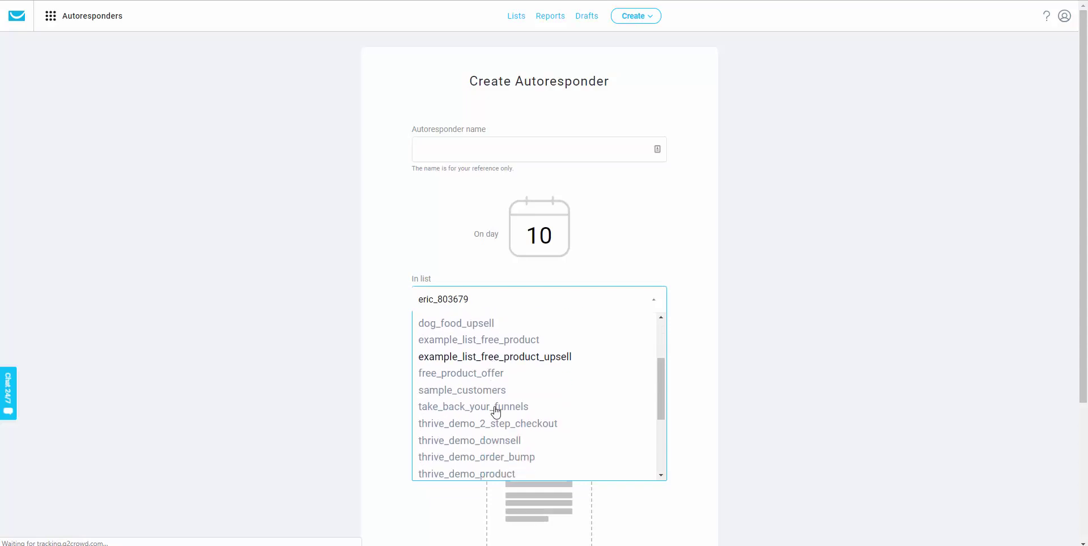
{"action": "scroll", "coordinate": [492, 405], "scroll_direction": "down", "scroll_amount": 5}
{"action": "scroll", "coordinate": [510, 434], "scroll_direction": "up", "scroll_amount": 5}
{"action": "scroll", "coordinate": [503, 401], "scroll_direction": "up", "scroll_amount": 3}
{"action": "left_click", "coordinate": [476, 355]}
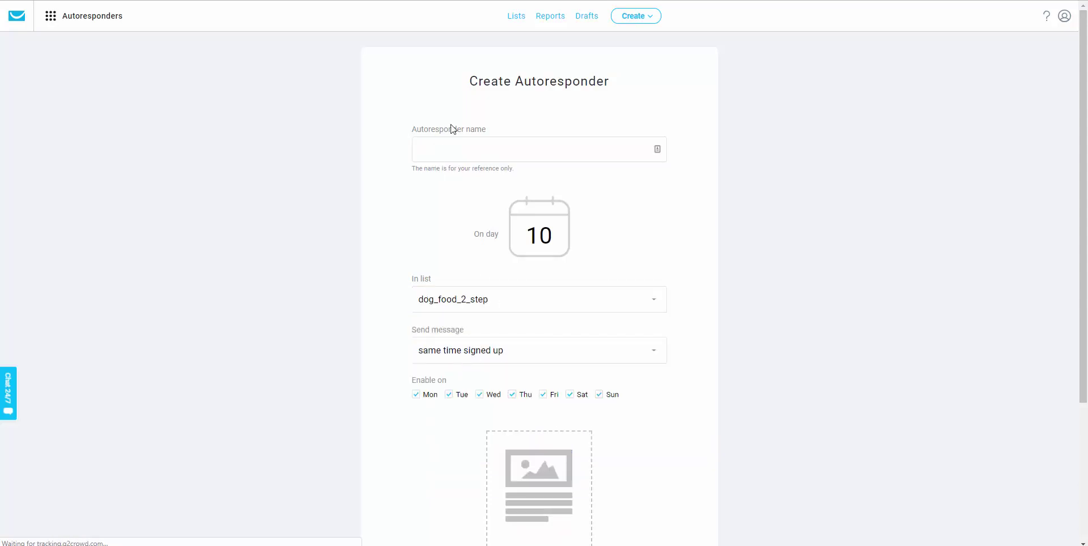
Set the autoresponder message to send with a delay of 1 hour.
{"action": "scroll", "coordinate": [474, 323], "scroll_direction": "down", "scroll_amount": 1}
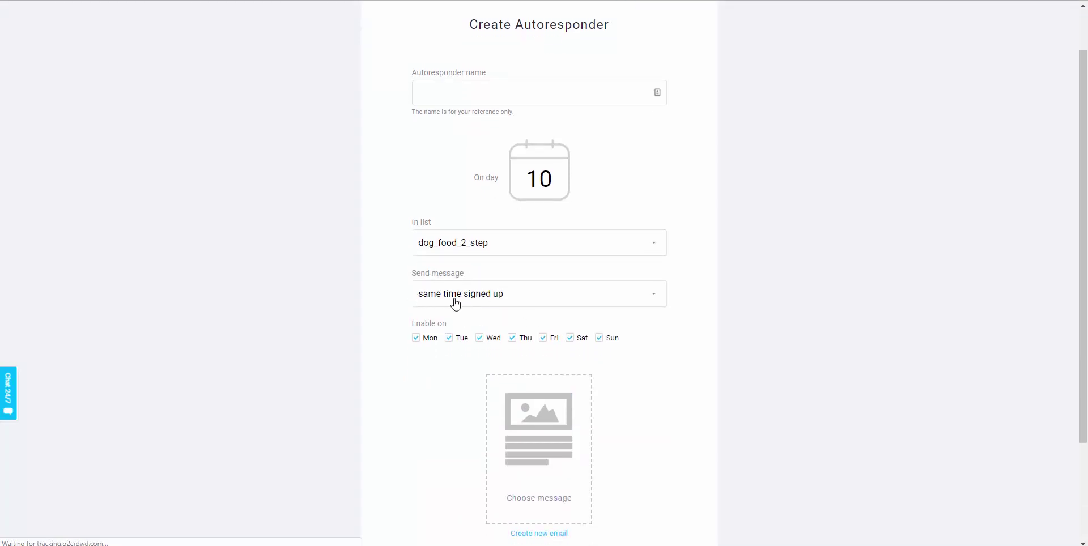
{"action": "left_click", "coordinate": [456, 304]}
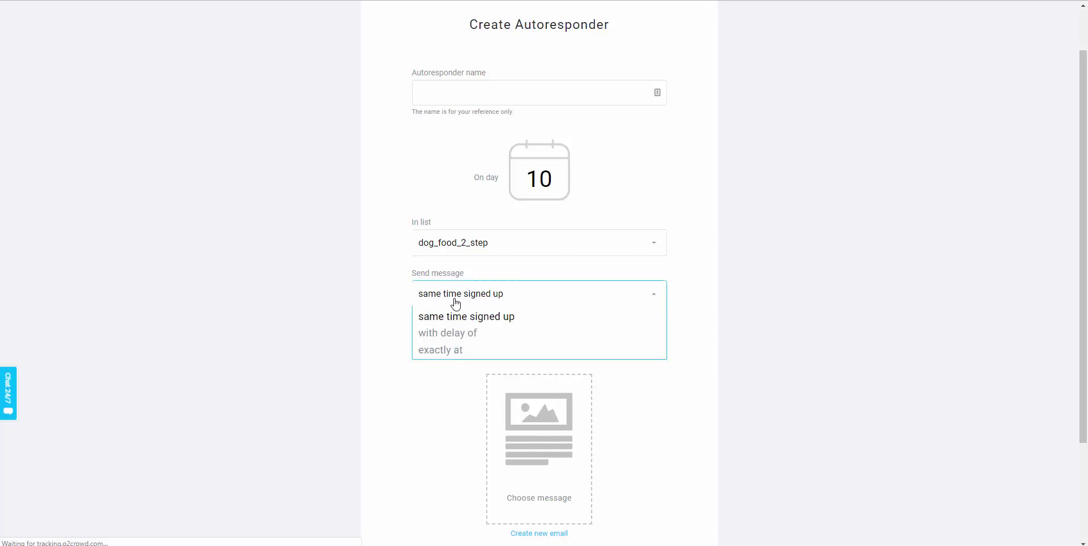
{"action": "left_click", "coordinate": [456, 334]}
{"action": "left_click", "coordinate": [453, 344]}
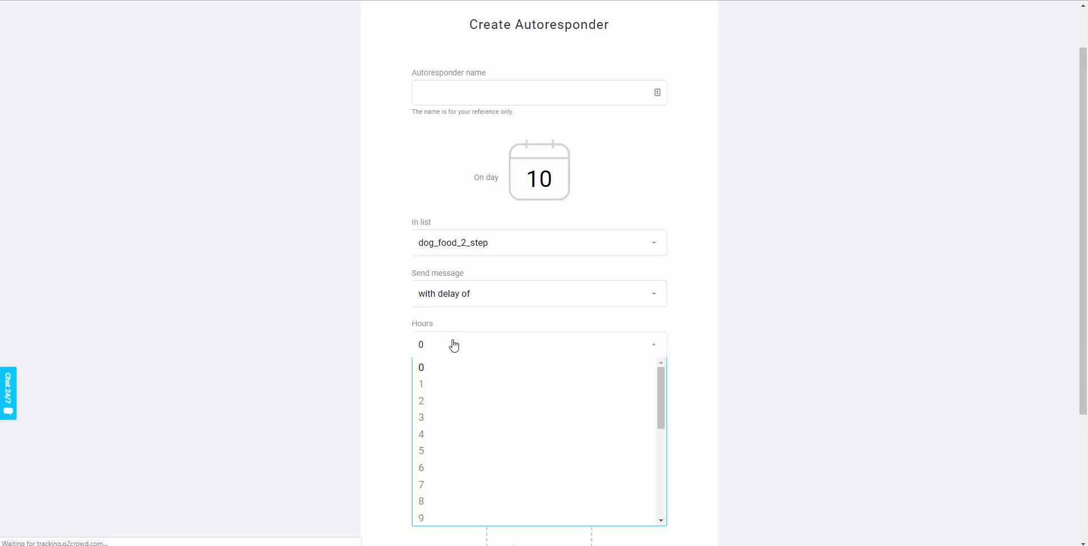
{"action": "left_click", "coordinate": [438, 383]}
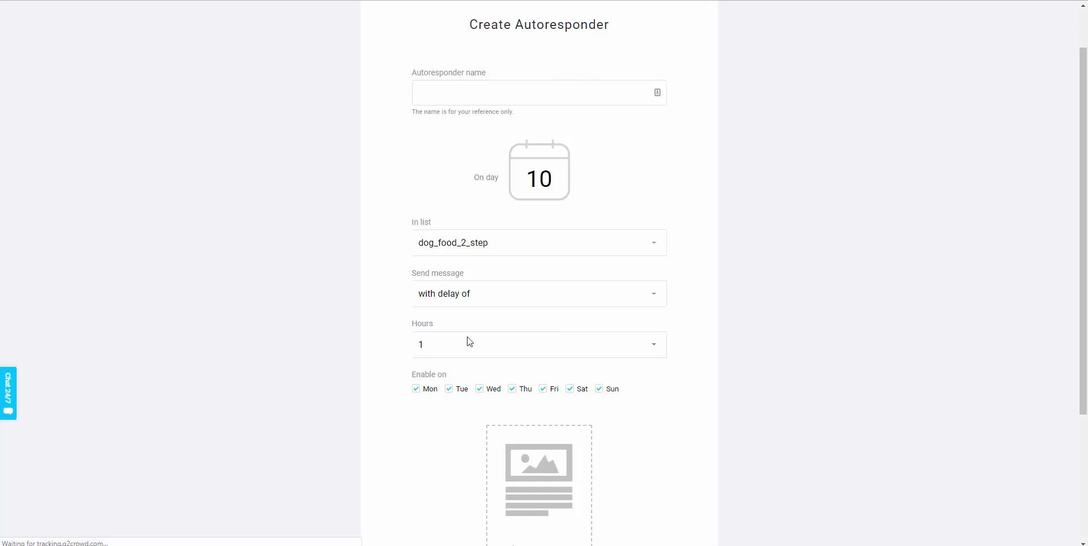
{"action": "scroll", "coordinate": [518, 439], "scroll_direction": "down", "scroll_amount": 3}
{"action": "scroll", "coordinate": [553, 362], "scroll_direction": "up", "scroll_amount": 4}
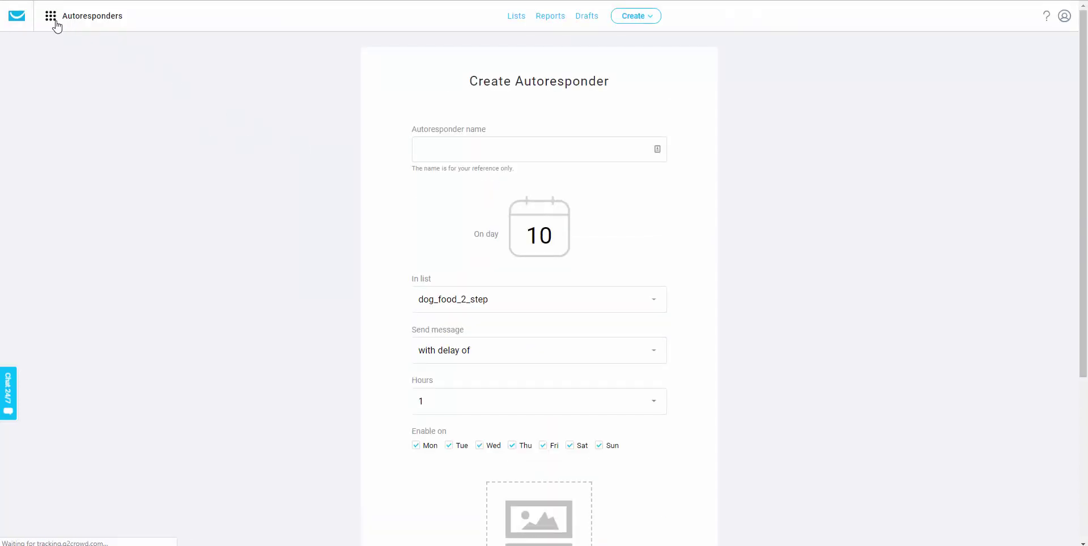
Leave the unsaved autoresponder and go to the Automation area.
{"action": "left_click", "coordinate": [51, 16]}
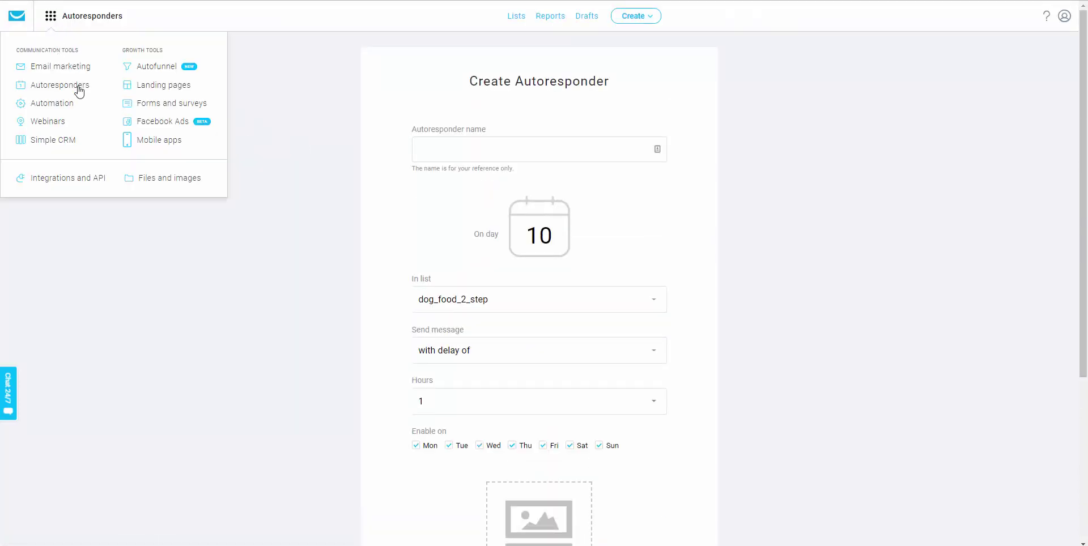
{"action": "left_click", "coordinate": [54, 103]}
{"action": "left_click", "coordinate": [599, 54]}
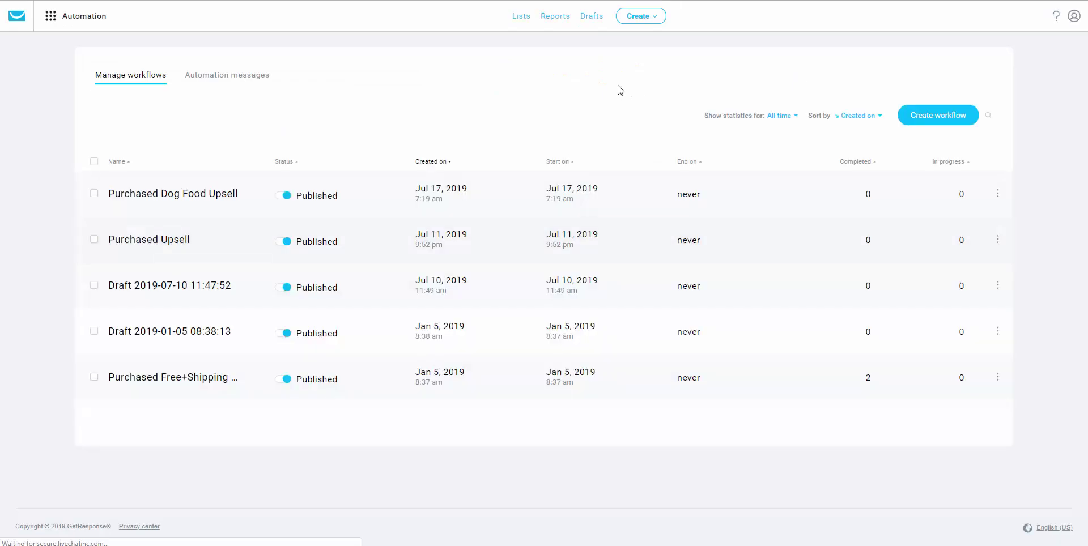
Start a new workflow from scratch with a Subscribes trigger limited to the dog_food_example list.
{"action": "left_click", "coordinate": [947, 116]}
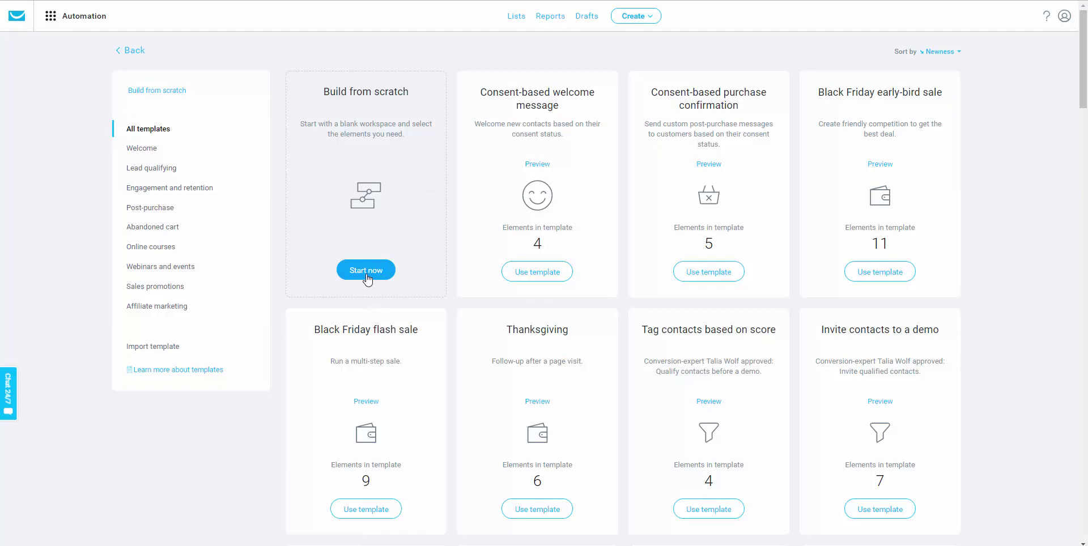
{"action": "left_click", "coordinate": [366, 271]}
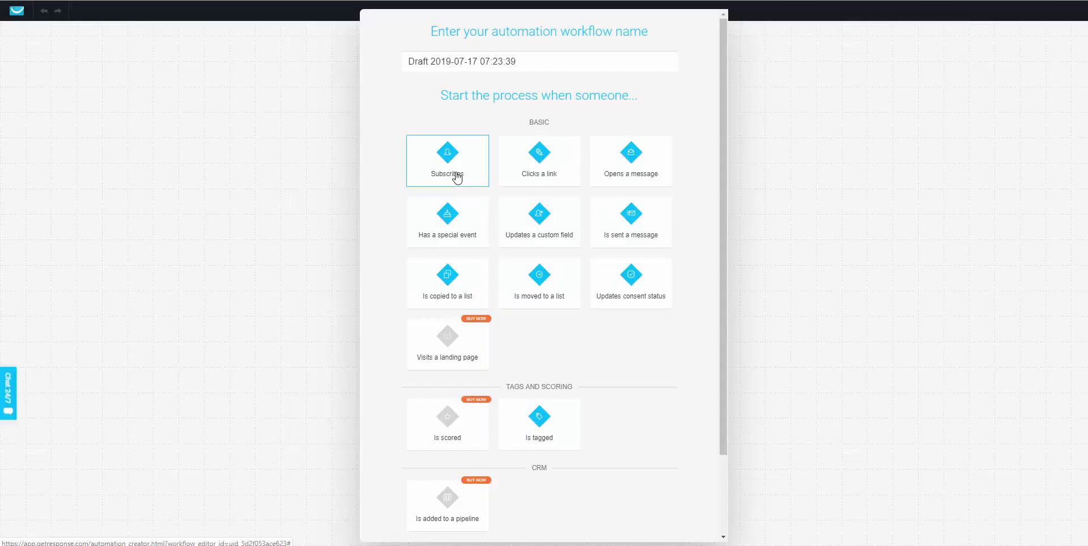
{"action": "left_click", "coordinate": [457, 178]}
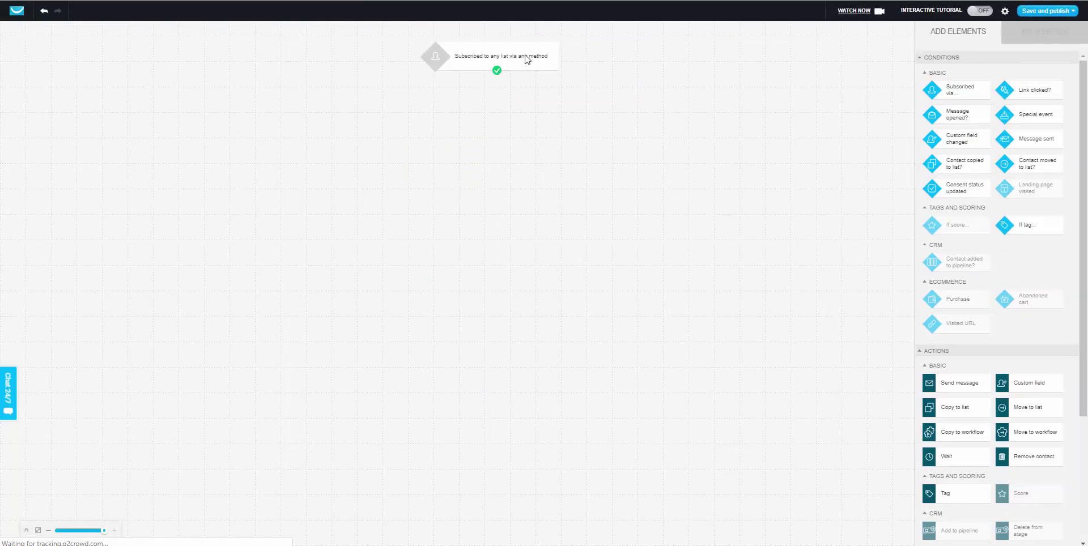
{"action": "left_click", "coordinate": [527, 60]}
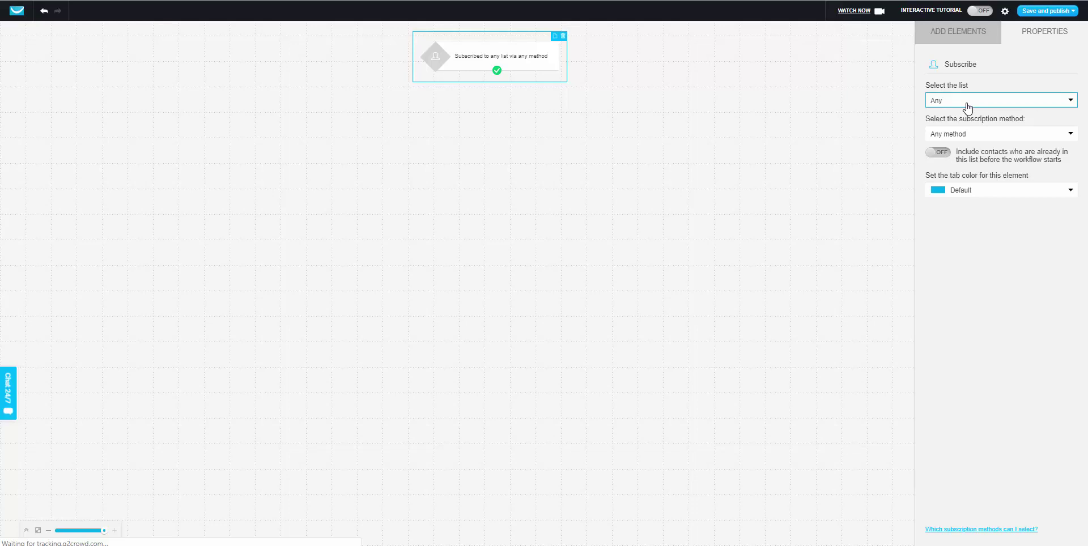
{"action": "left_click", "coordinate": [968, 108]}
{"action": "left_click", "coordinate": [957, 129]}
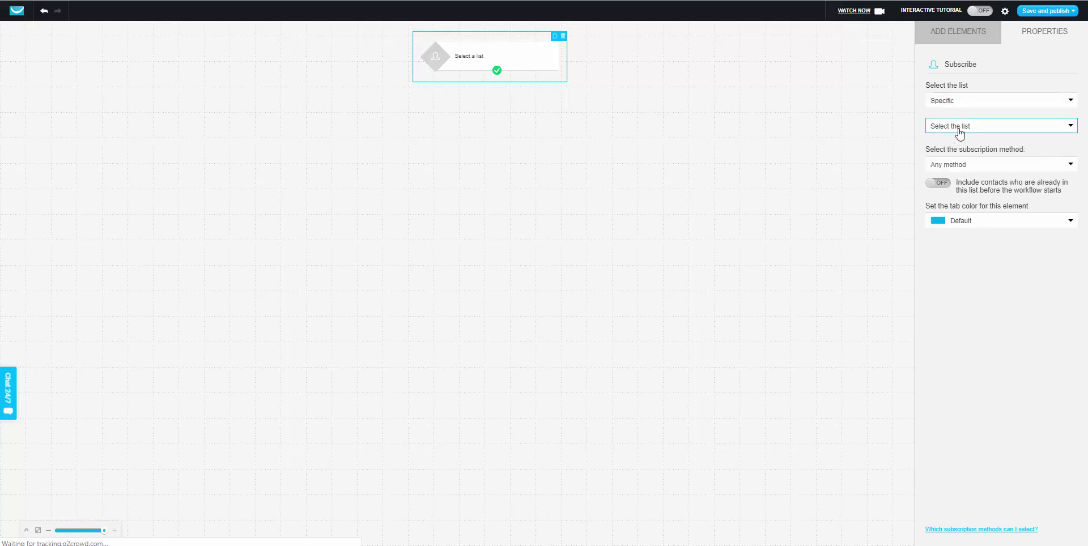
{"action": "left_click", "coordinate": [959, 132]}
{"action": "left_click", "coordinate": [977, 212]}
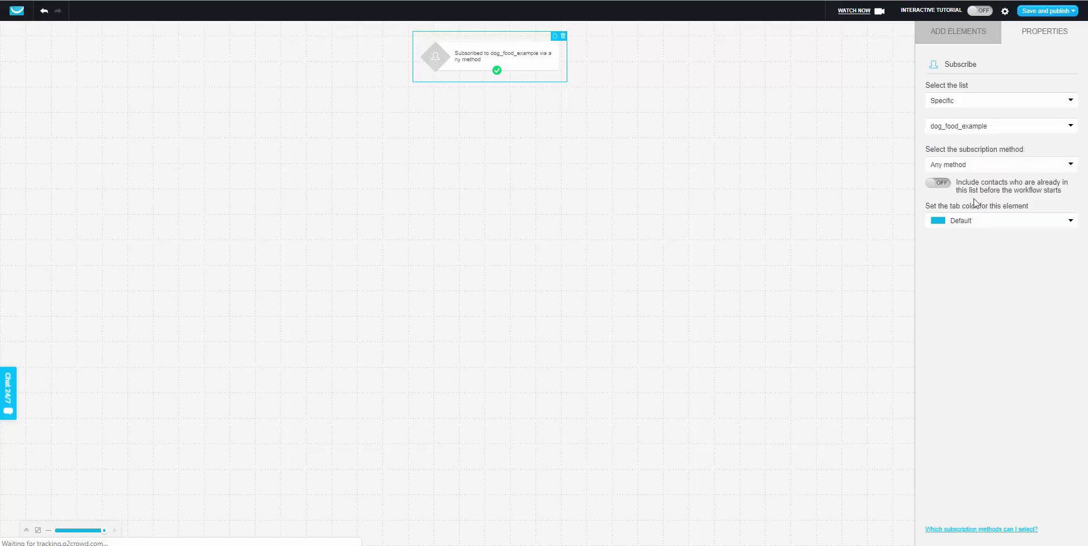
Add a Remove contact action for the dog_food_2_step list and connect it to the trigger.
{"action": "left_click", "coordinate": [957, 35]}
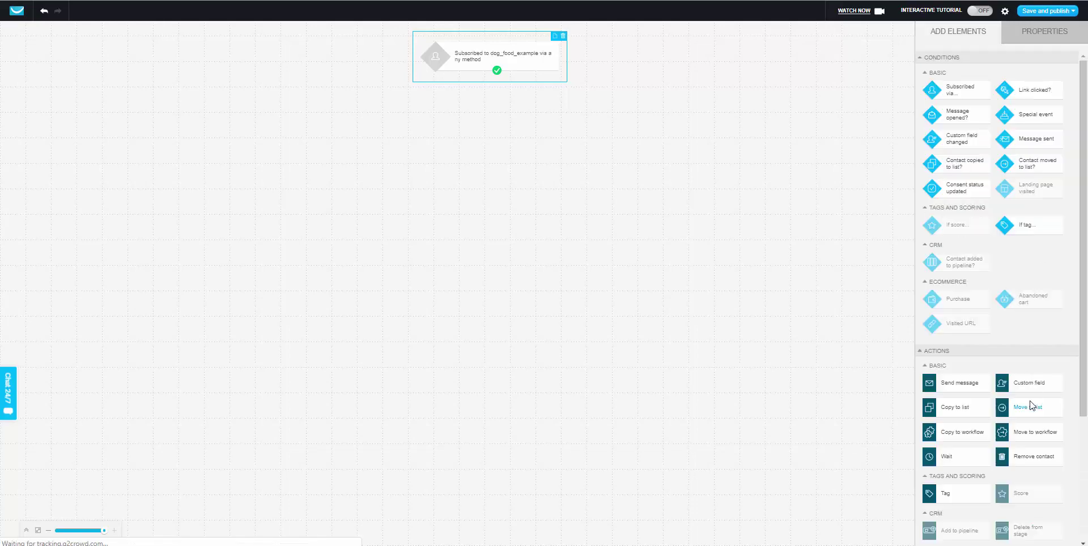
{"action": "left_click_drag", "start_coordinate": [1020, 465], "coordinate": [501, 134]}
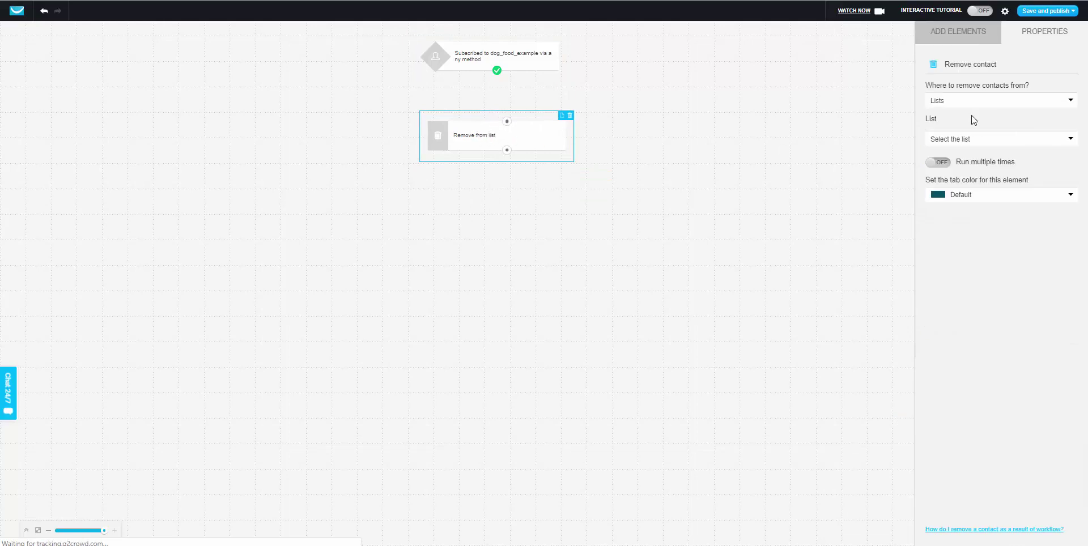
{"action": "left_click", "coordinate": [964, 104]}
{"action": "left_click", "coordinate": [960, 112]}
{"action": "left_click", "coordinate": [953, 146]}
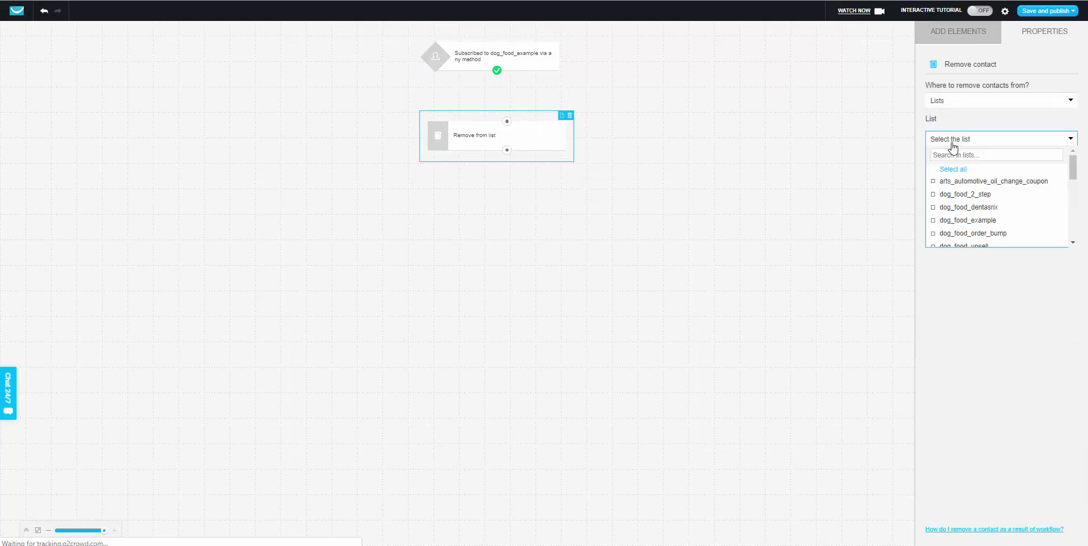
{"action": "left_click", "coordinate": [965, 195]}
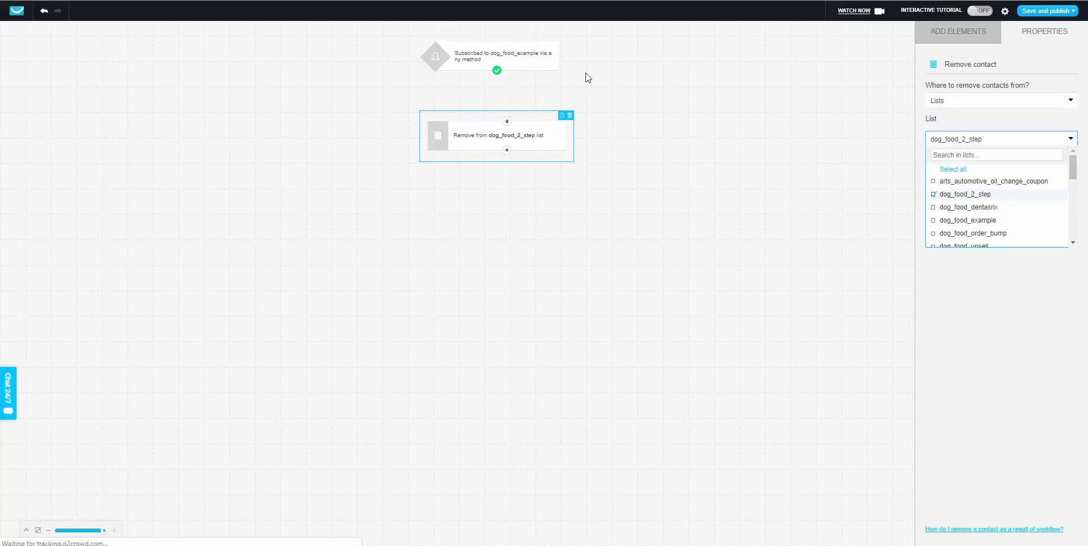
{"action": "left_click", "coordinate": [604, 82]}
{"action": "left_click_drag", "start_coordinate": [497, 70], "coordinate": [506, 123]}
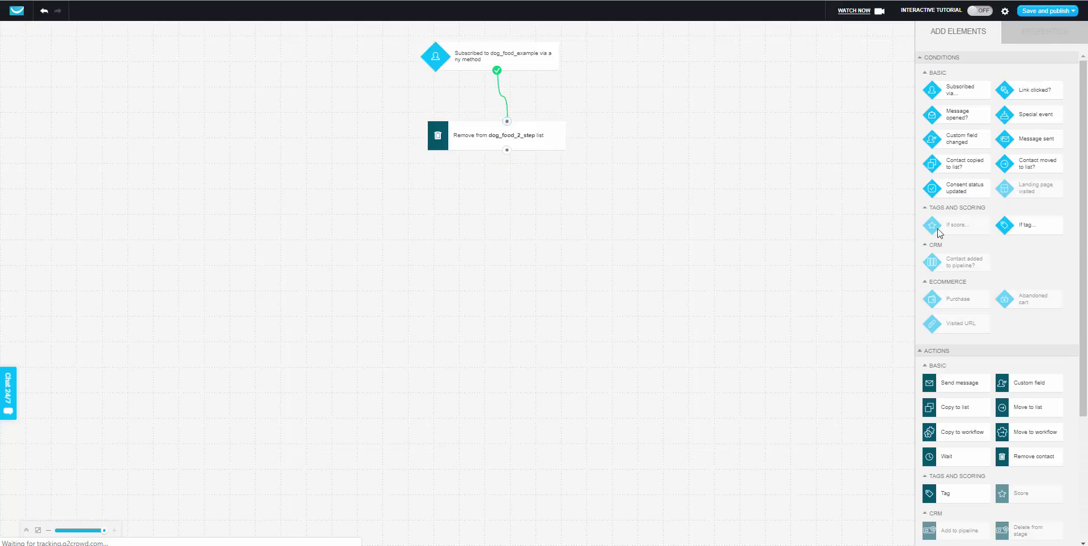